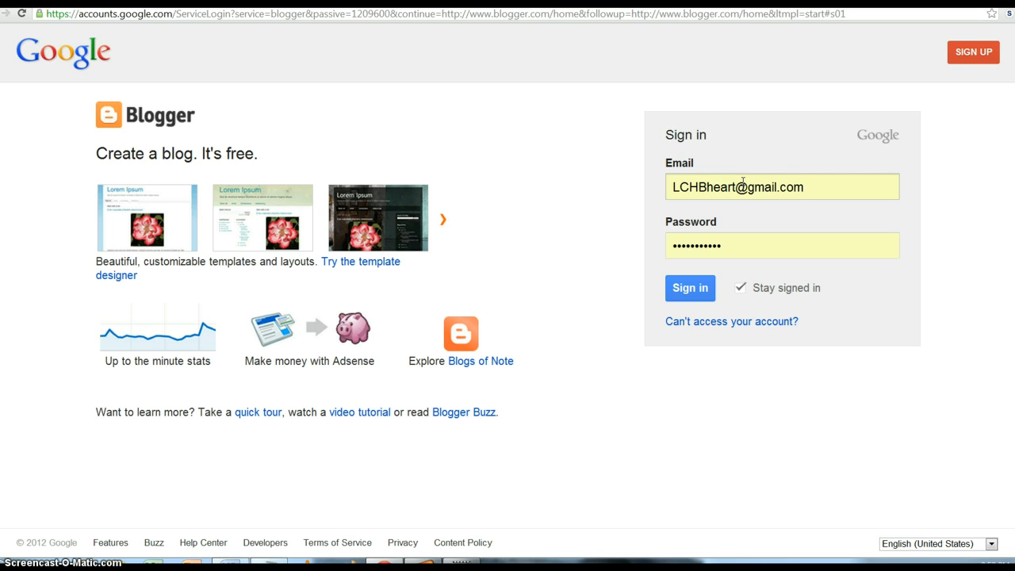
# - Sign in to the Blogger account with its password to reach the dashboard
pyautogui.click(734, 247)
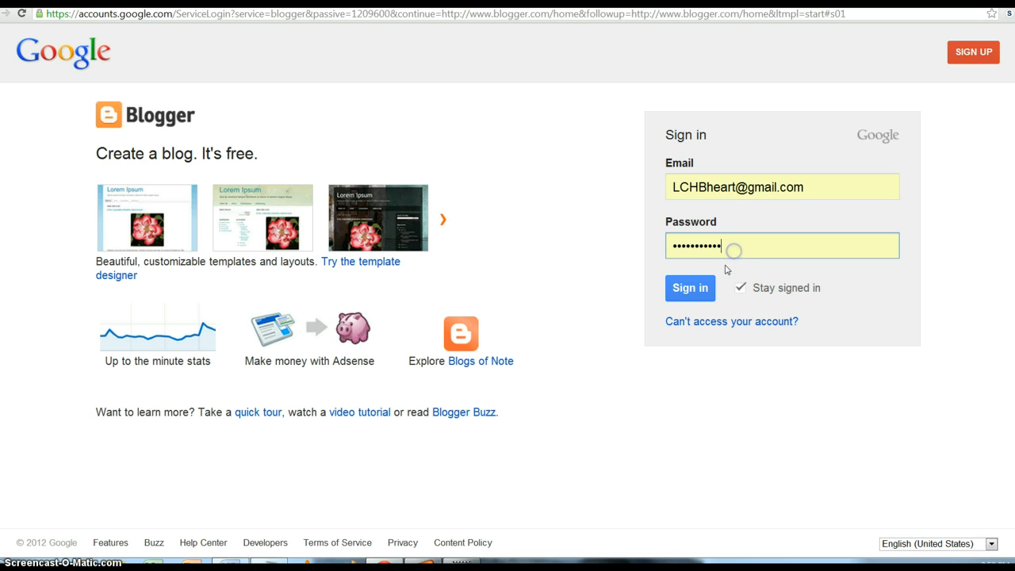
pyautogui.click(697, 289)
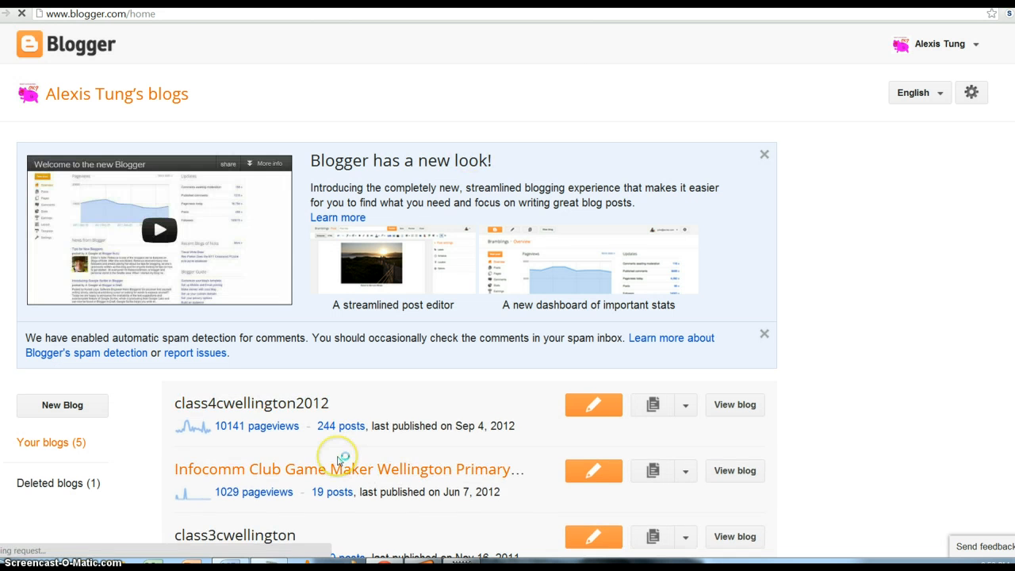
# - Create 'Example blog' at exampleblogwltps.blogspot.com using the Simple template
pyautogui.click(76, 407)
pyautogui.click(516, 122)
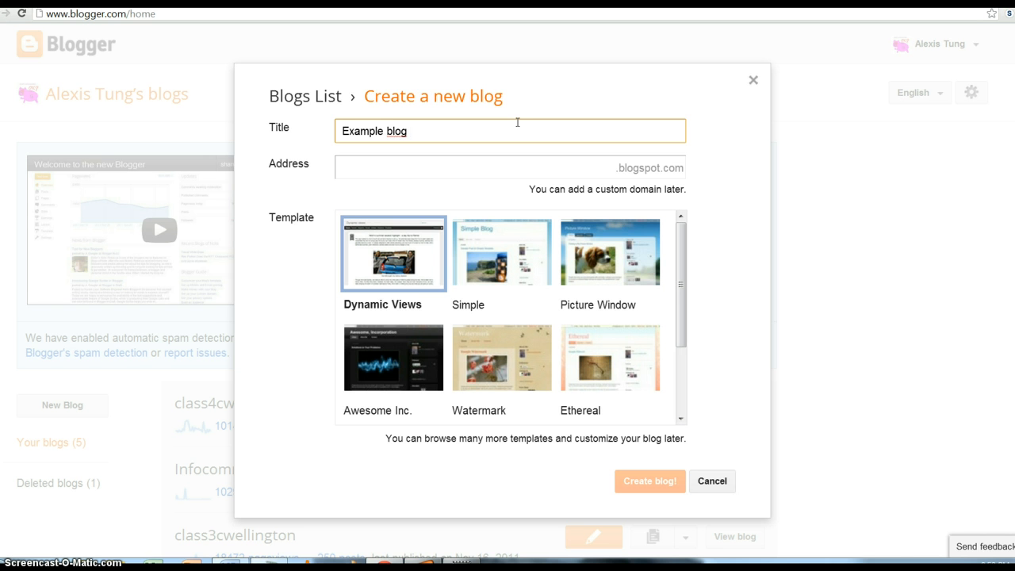
pyautogui.press('Tab')
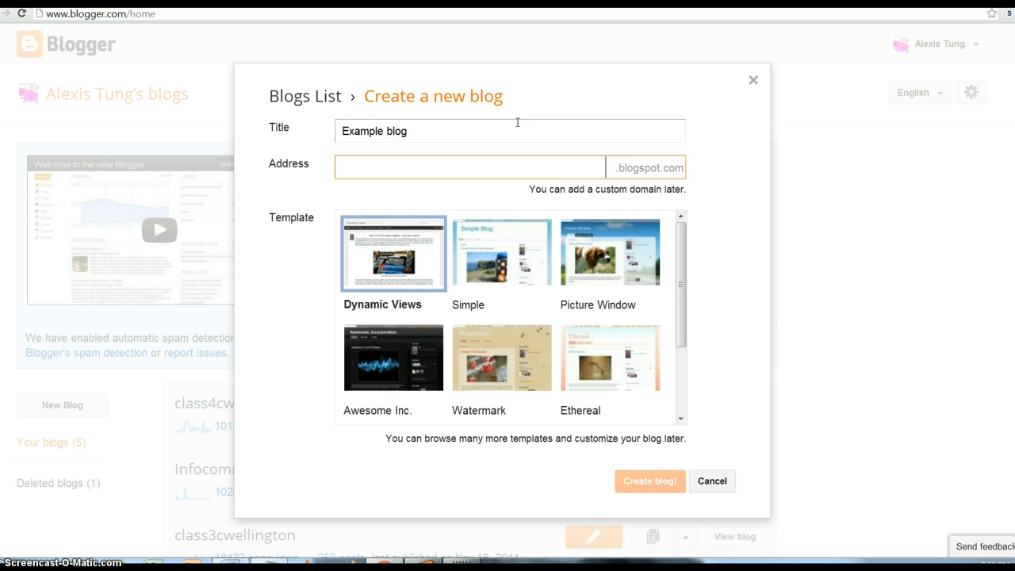
pyautogui.write('ex')
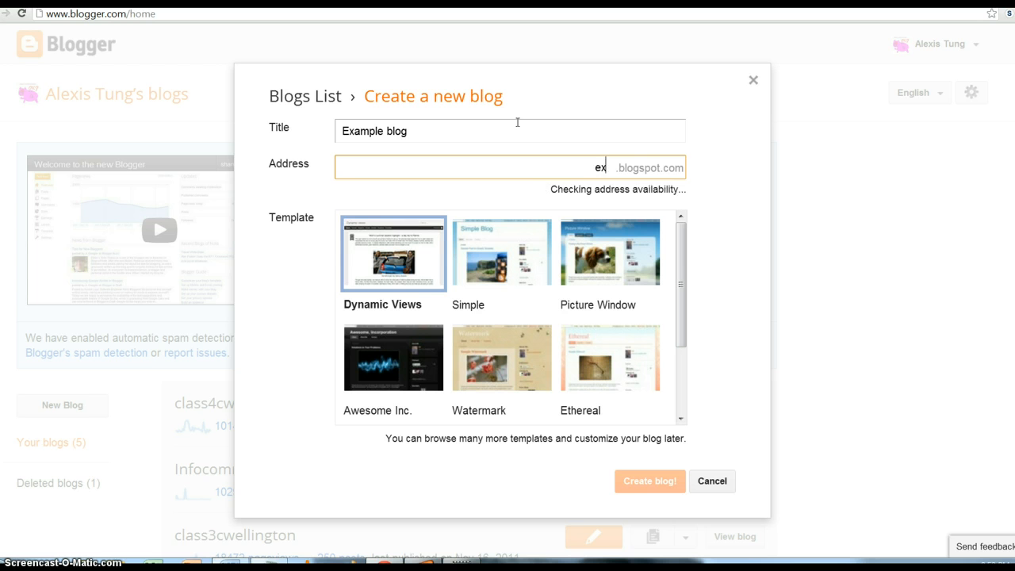
pyautogui.write('am')
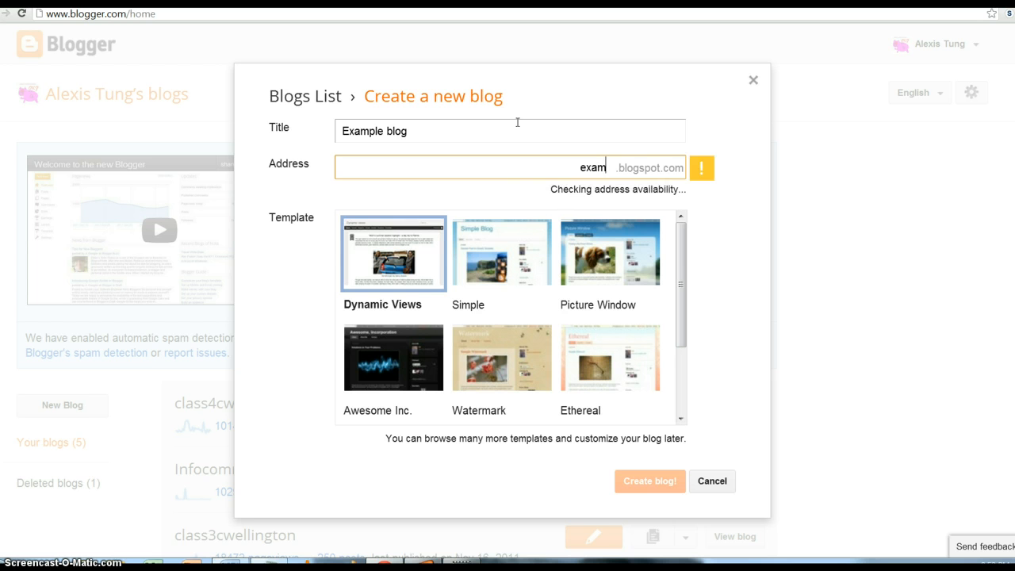
pyautogui.write('pleblog')
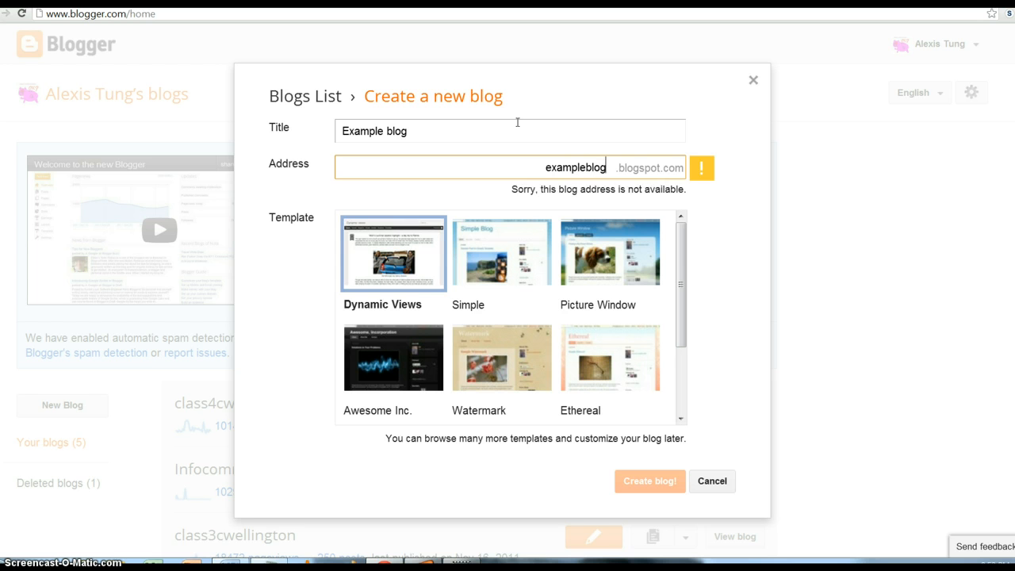
pyautogui.write('wltps')
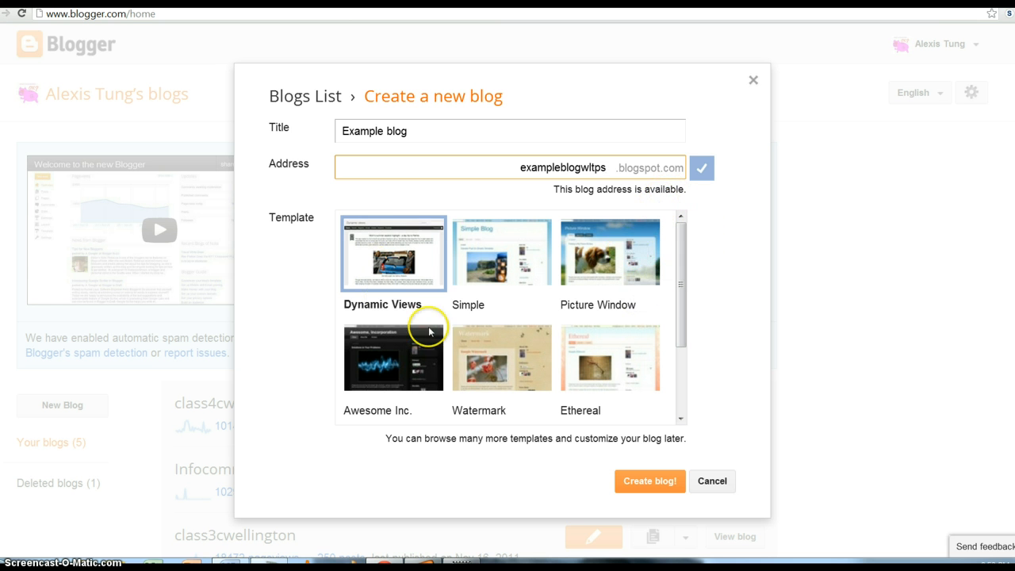
pyautogui.click(545, 272)
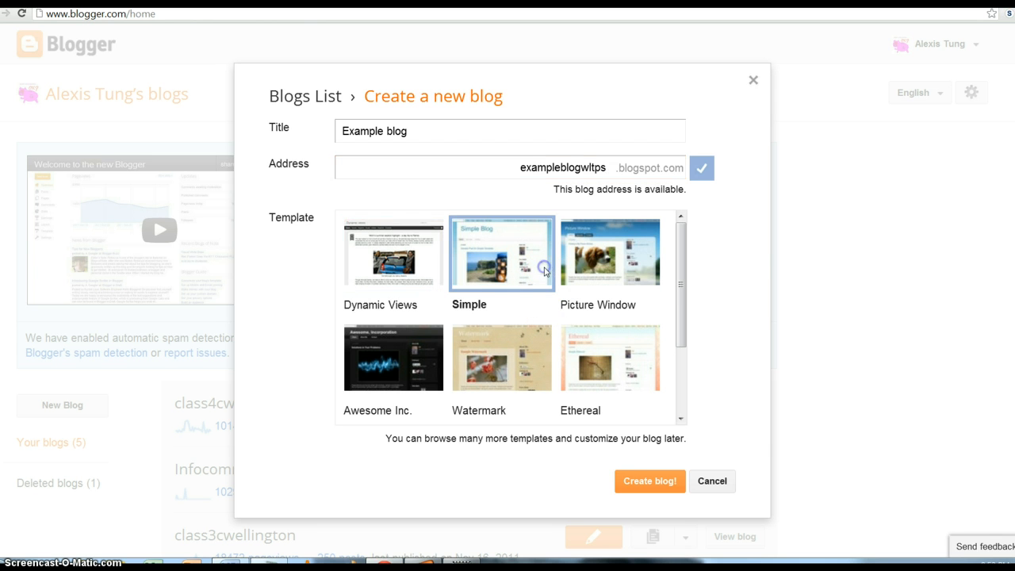
pyautogui.click(648, 479)
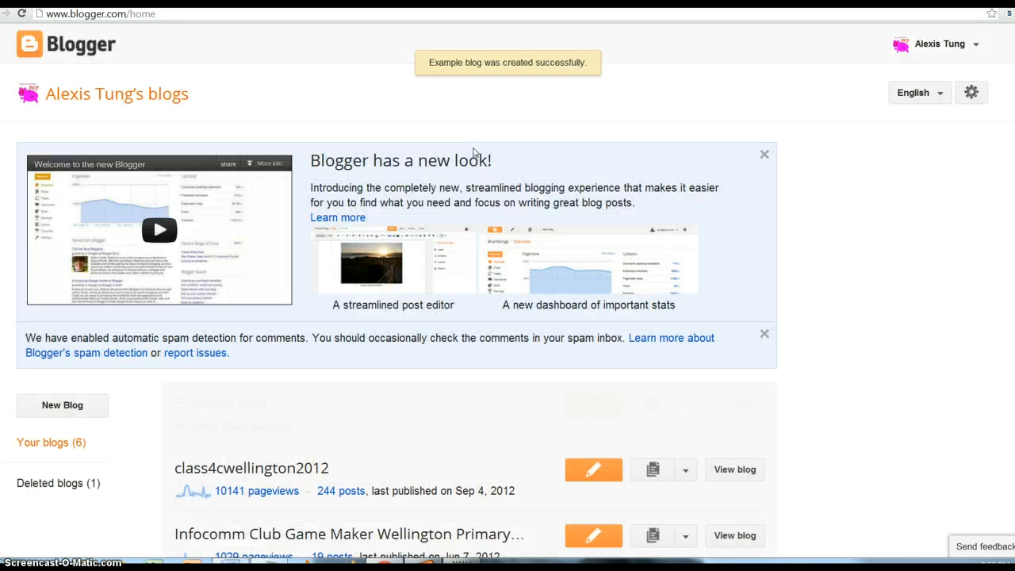
# - Open Example blog's Template settings and launch Customize in the Template Designer
pyautogui.click(511, 320)
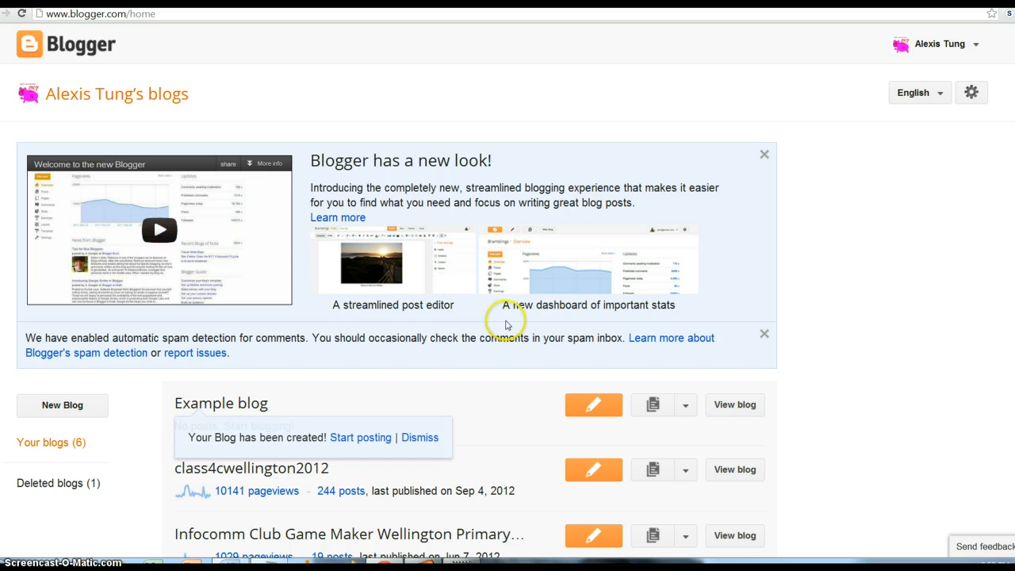
pyautogui.click(690, 414)
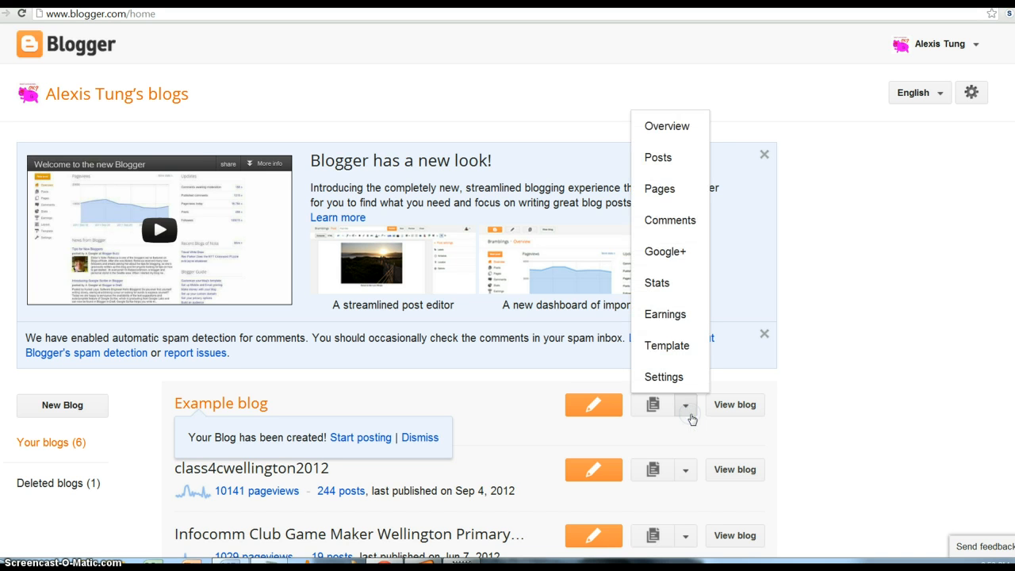
pyautogui.click(678, 342)
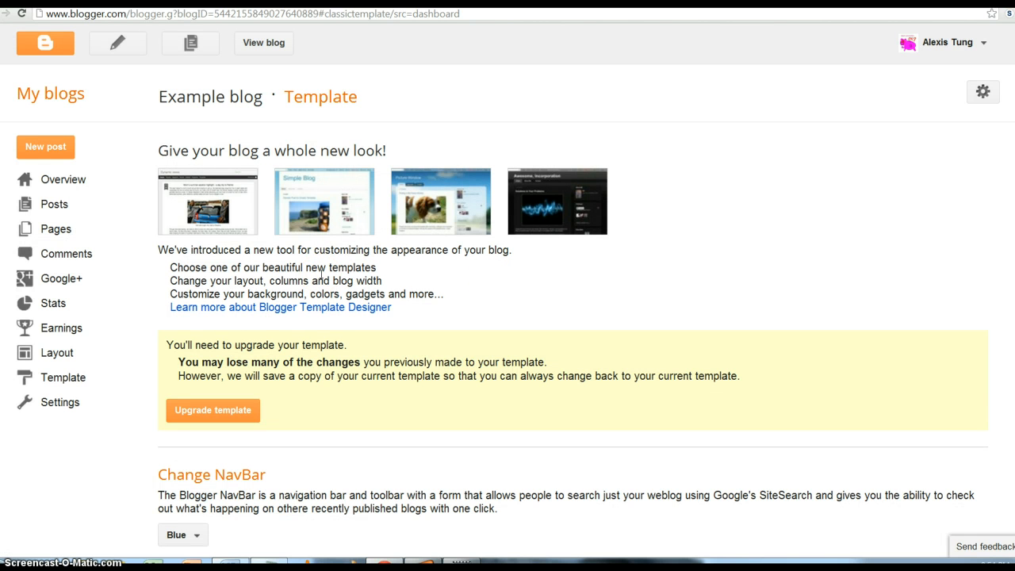
pyautogui.click(44, 379)
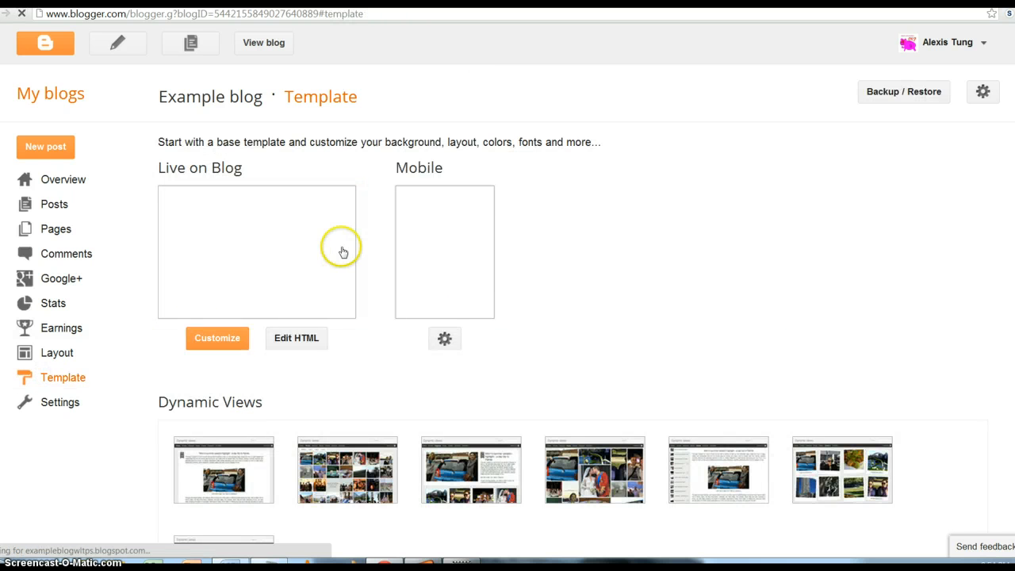
pyautogui.click(226, 346)
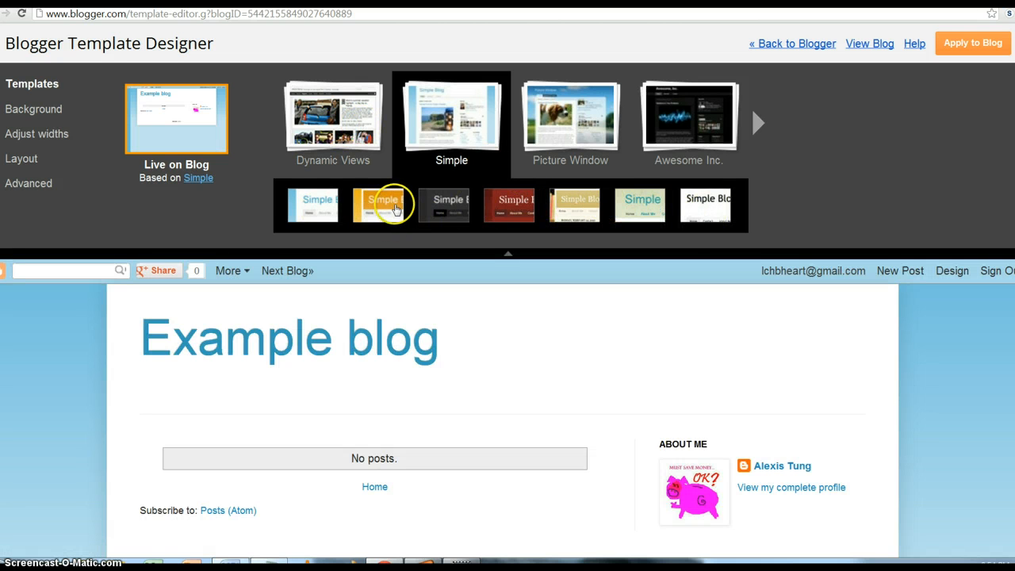
# - Preview orange Simple and Ethereal, then settle on the Watermark template
pyautogui.click(396, 206)
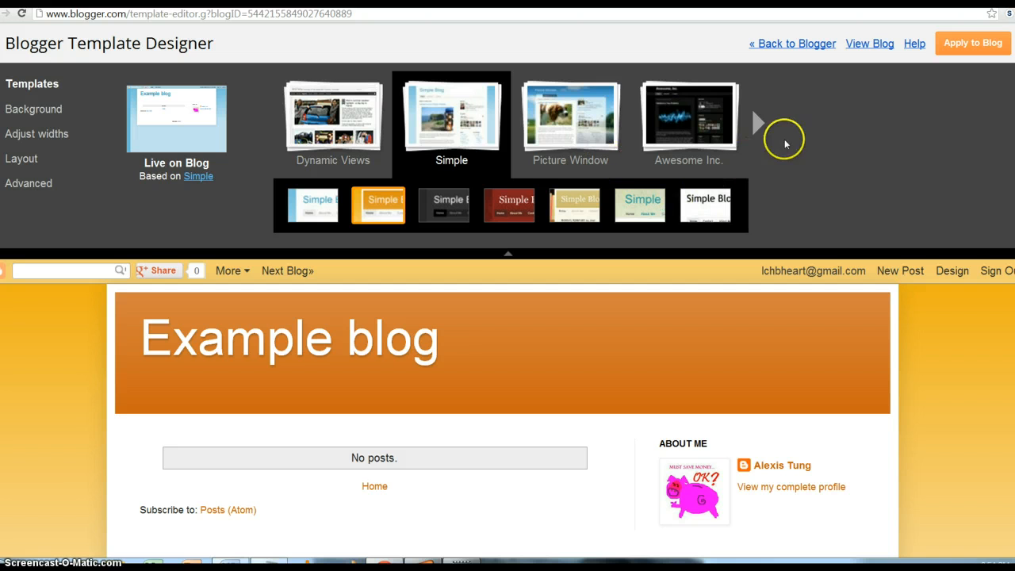
pyautogui.click(755, 128)
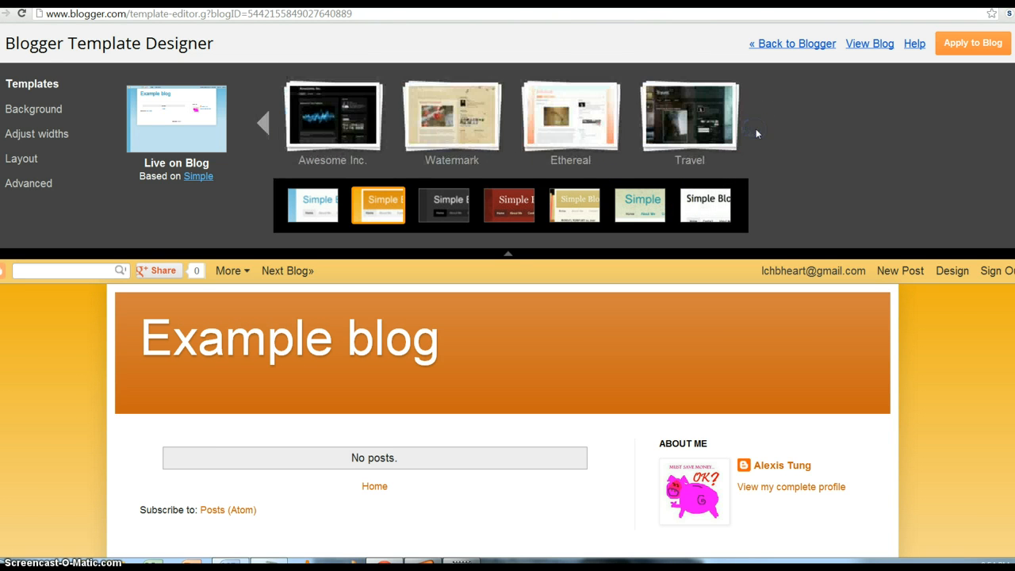
pyautogui.click(504, 124)
pyautogui.click(532, 127)
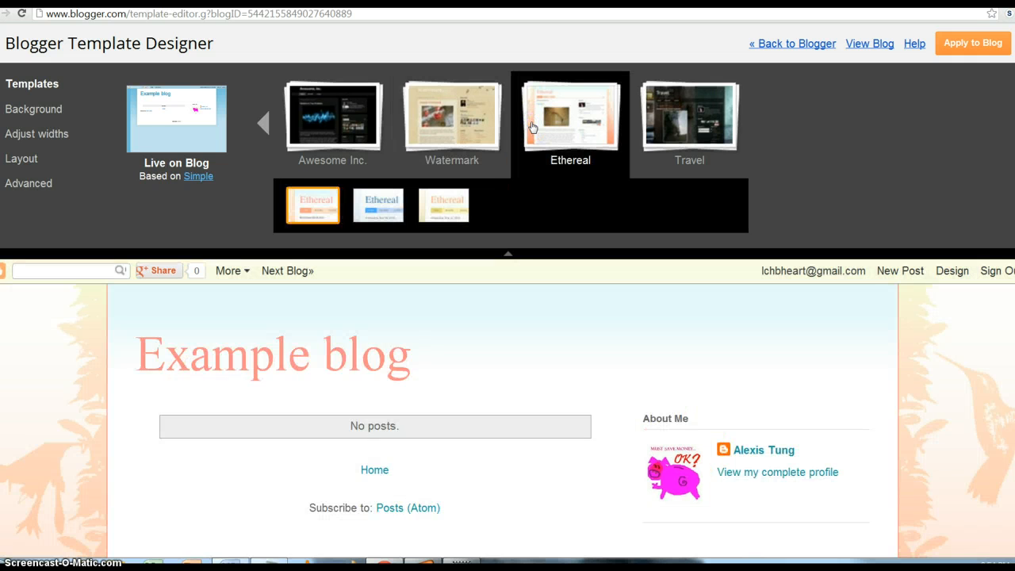
pyautogui.click(504, 121)
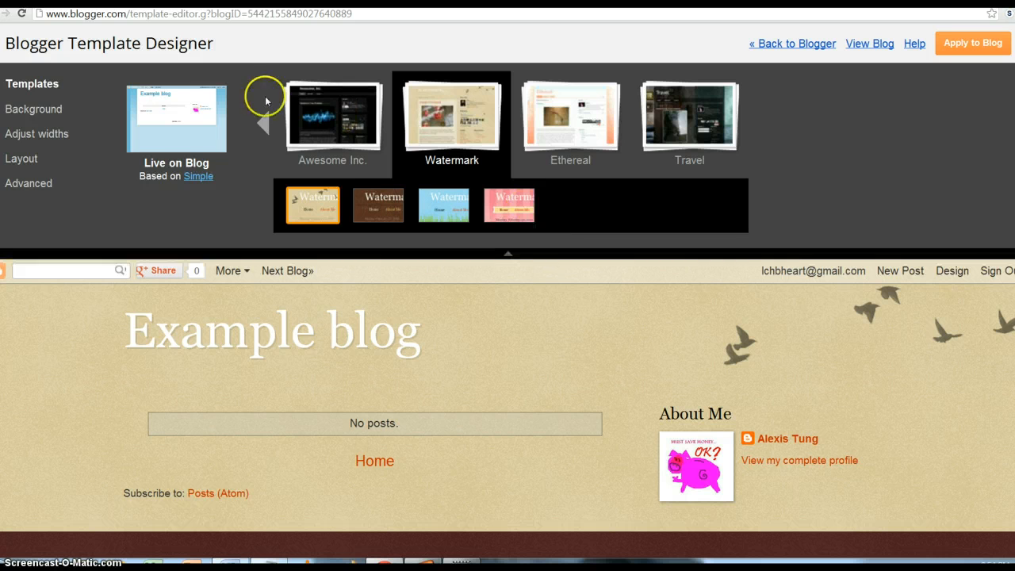
pyautogui.click(56, 108)
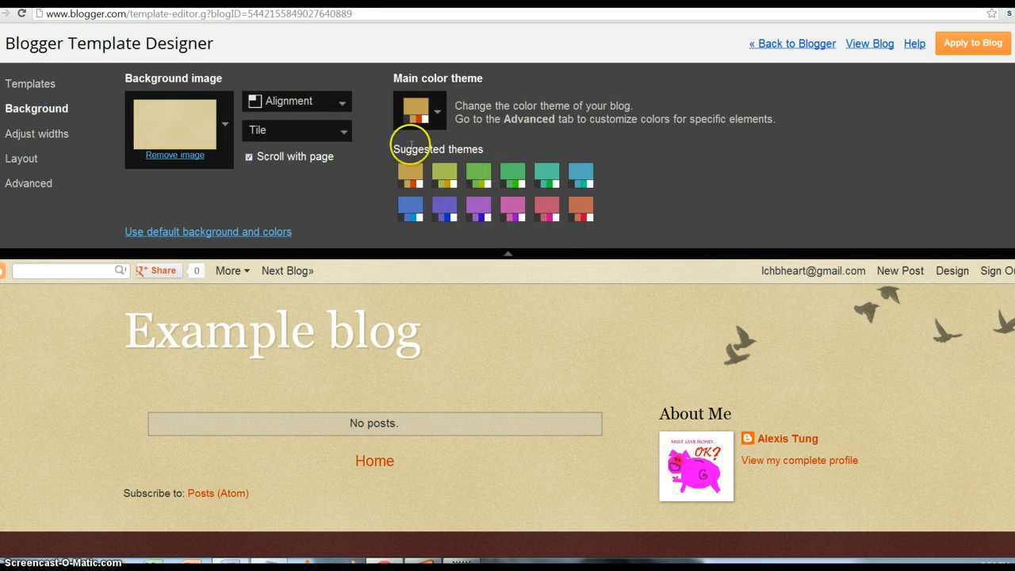
# - Set the right sidebar width to 300 px and bring up the Advanced font and colour settings
pyautogui.click(67, 135)
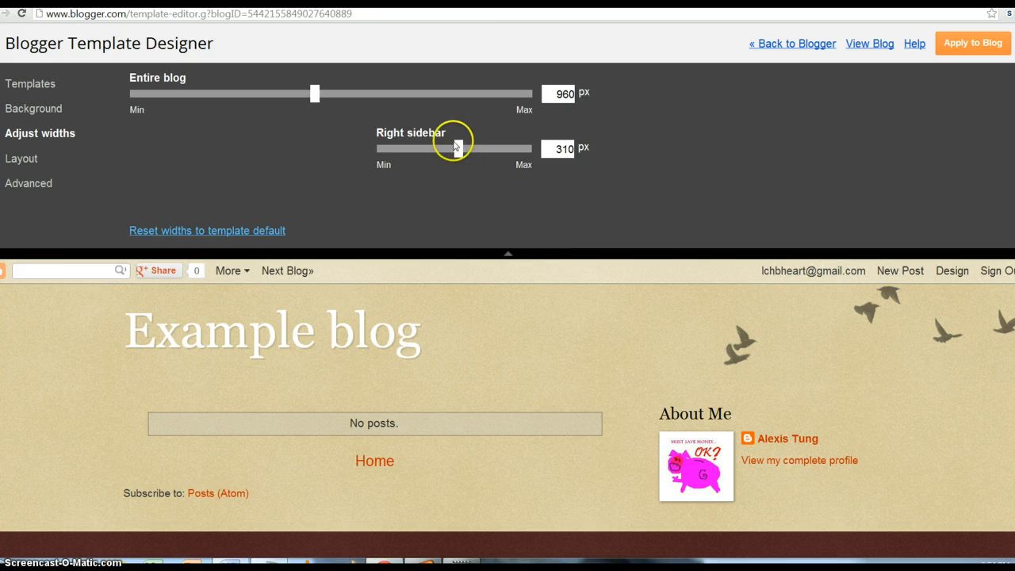
pyautogui.moveTo(457, 154)
pyautogui.mouseDown()
pyautogui.moveTo(519, 161)
pyautogui.moveTo(437, 165)
pyautogui.moveTo(454, 165)
pyautogui.mouseUp()
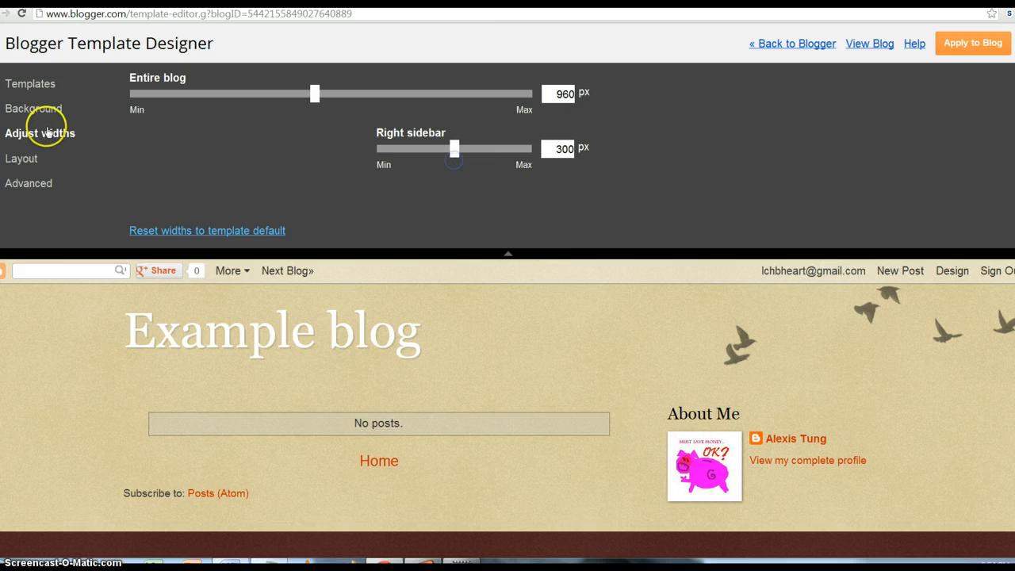
pyautogui.click(57, 158)
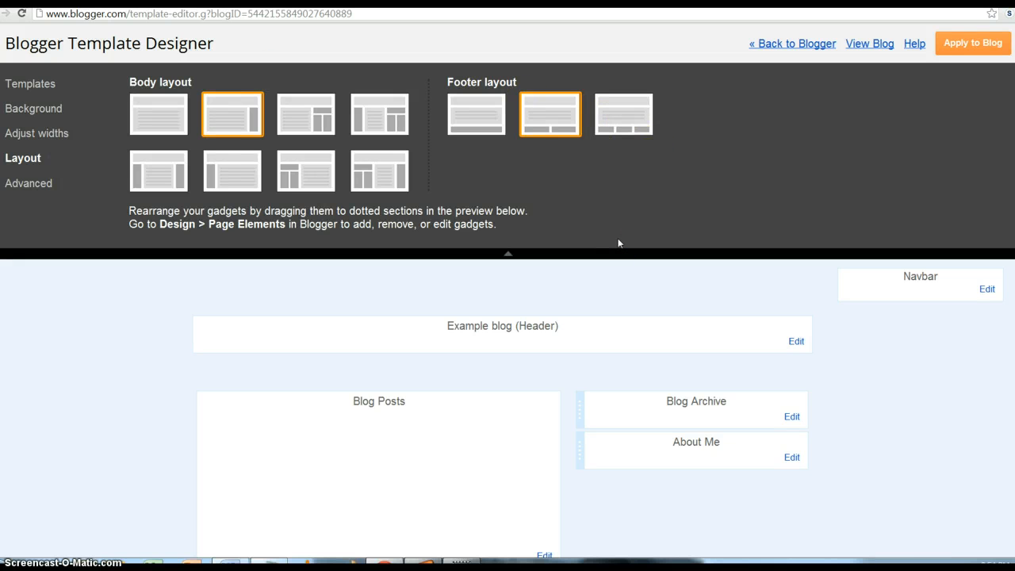
pyautogui.click(22, 187)
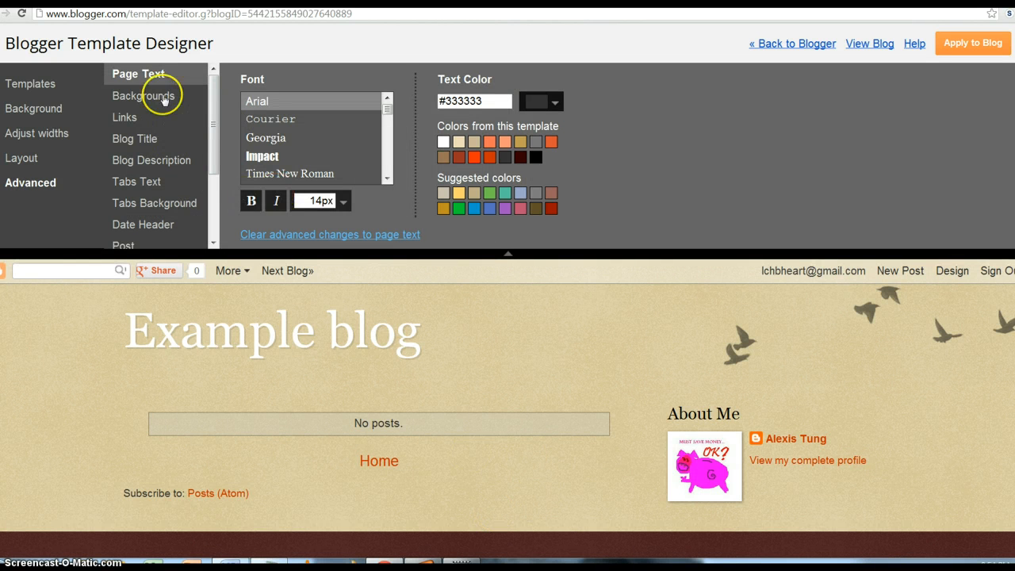
# - Review Advanced colours for backgrounds, links, blog title, description, tabs text and tabs background
pyautogui.scroll(-2, 212, 143)
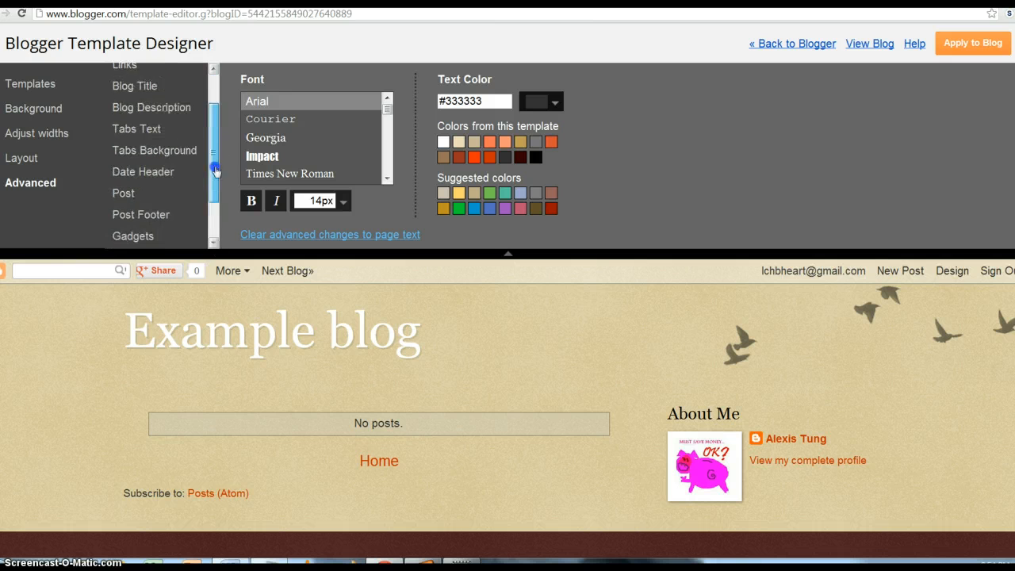
pyautogui.scroll(2, 212, 142)
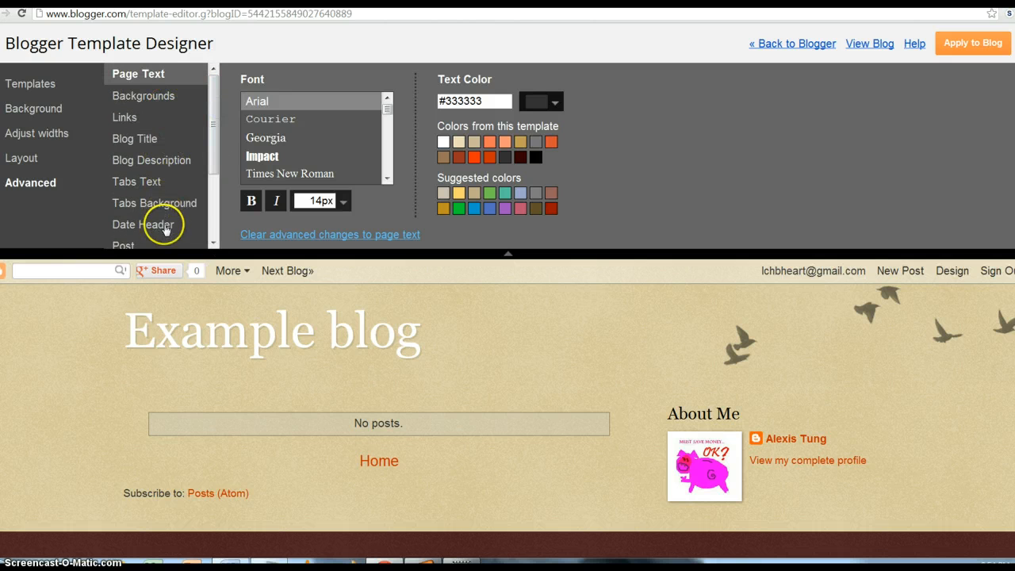
pyautogui.click(182, 117)
pyautogui.click(179, 104)
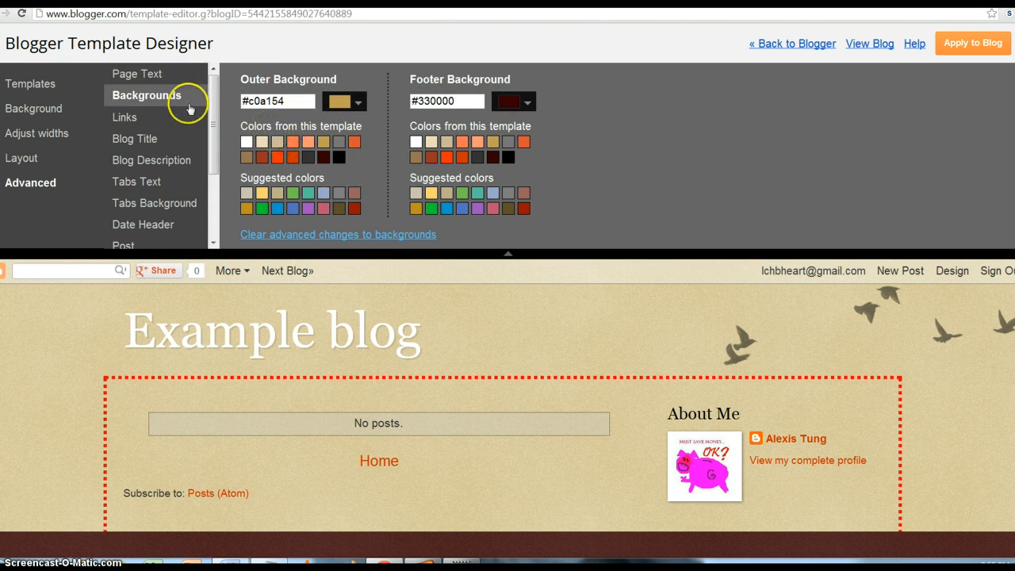
pyautogui.click(164, 119)
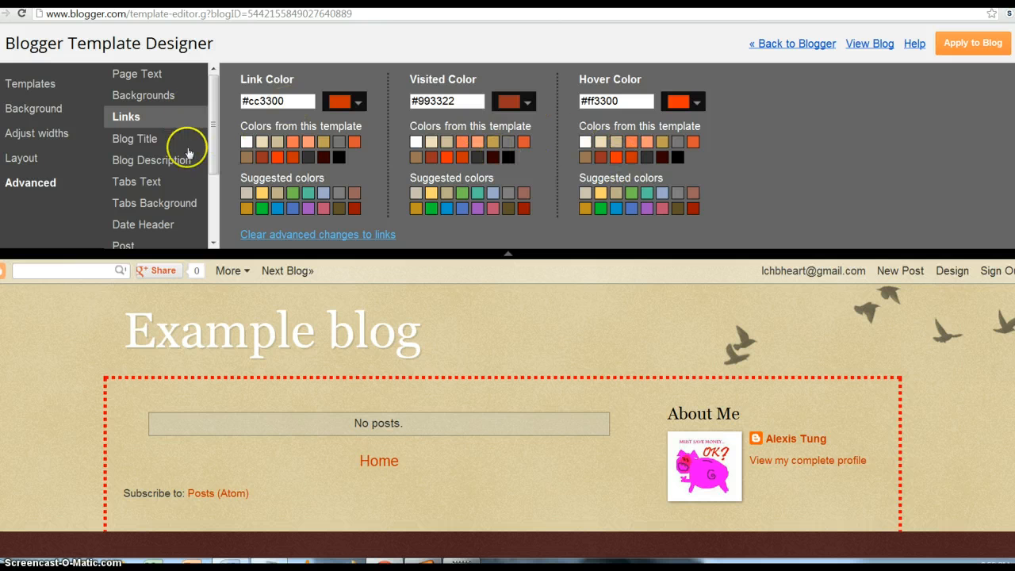
pyautogui.click(149, 140)
pyautogui.click(151, 160)
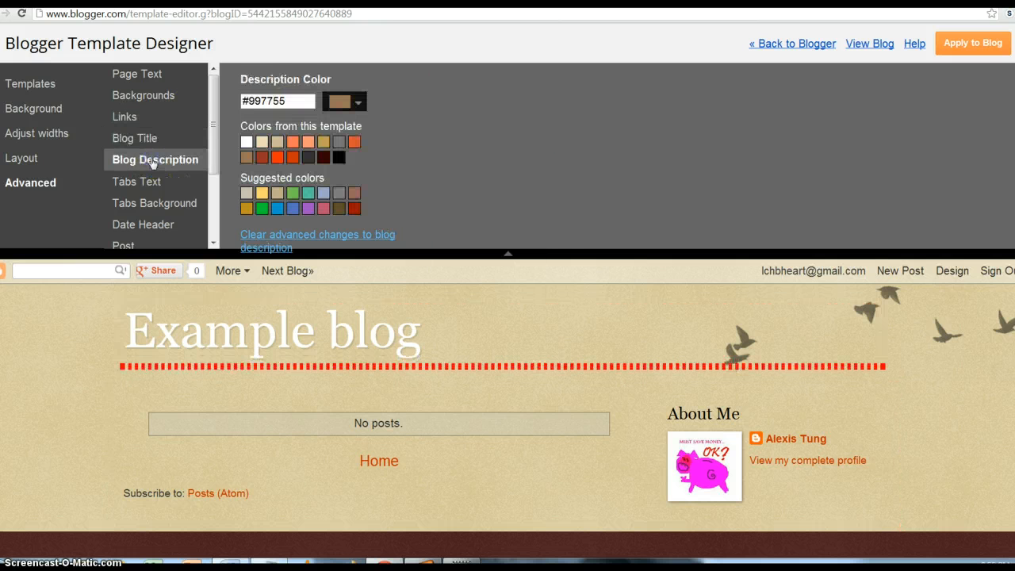
pyautogui.click(152, 181)
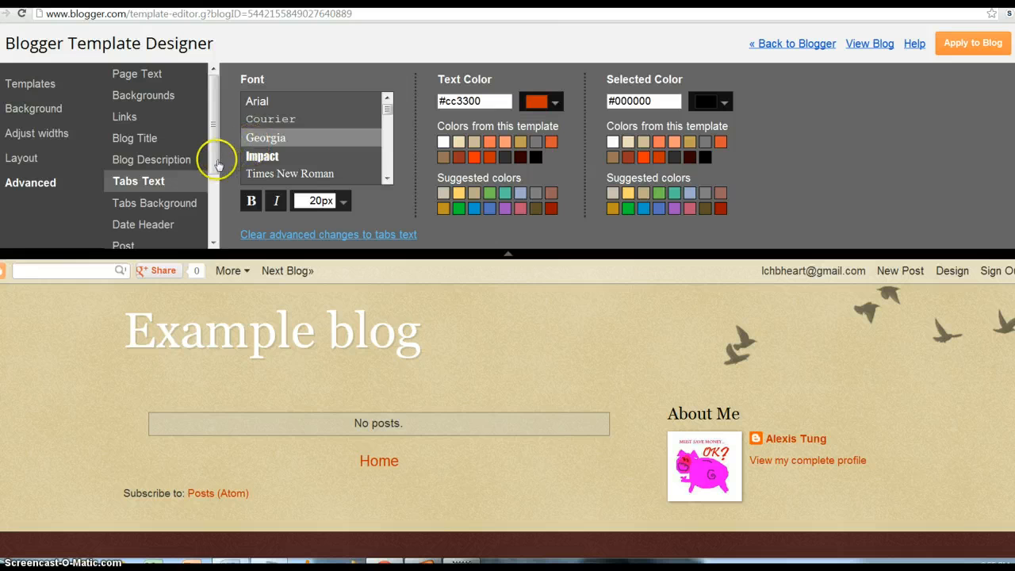
pyautogui.click(196, 214)
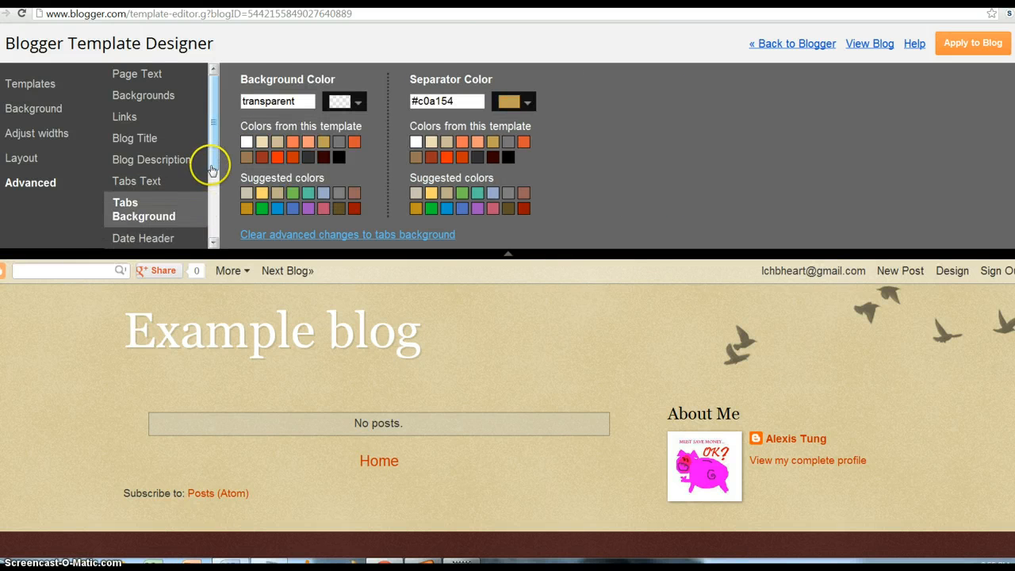
# - Apply the customised Watermark design to Example blog
pyautogui.scroll(-3, 211, 163)
pyautogui.scroll(3, 214, 155)
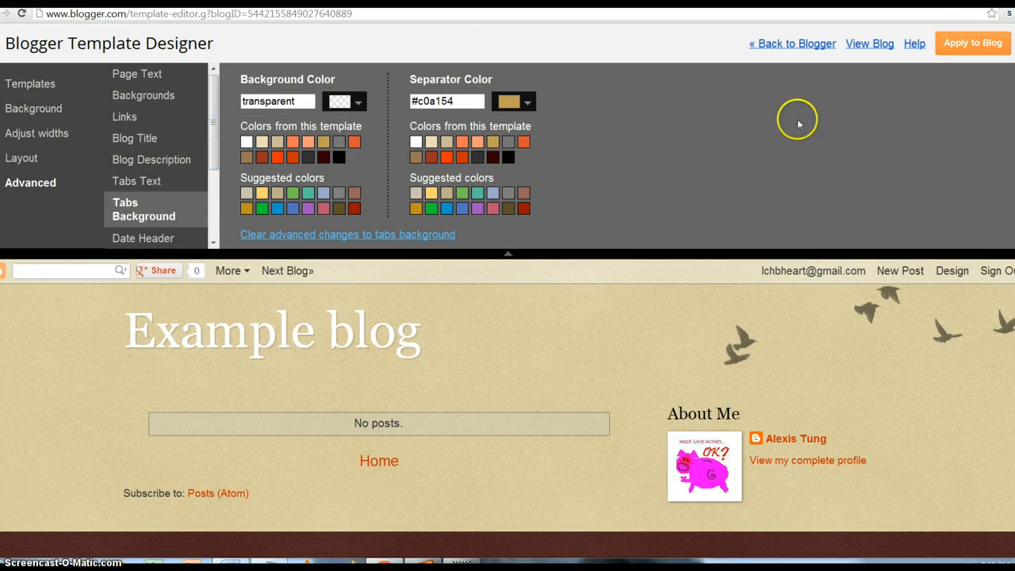
pyautogui.click(972, 42)
# - Go to Example blog's Posts and comments settings
pyautogui.click(816, 45)
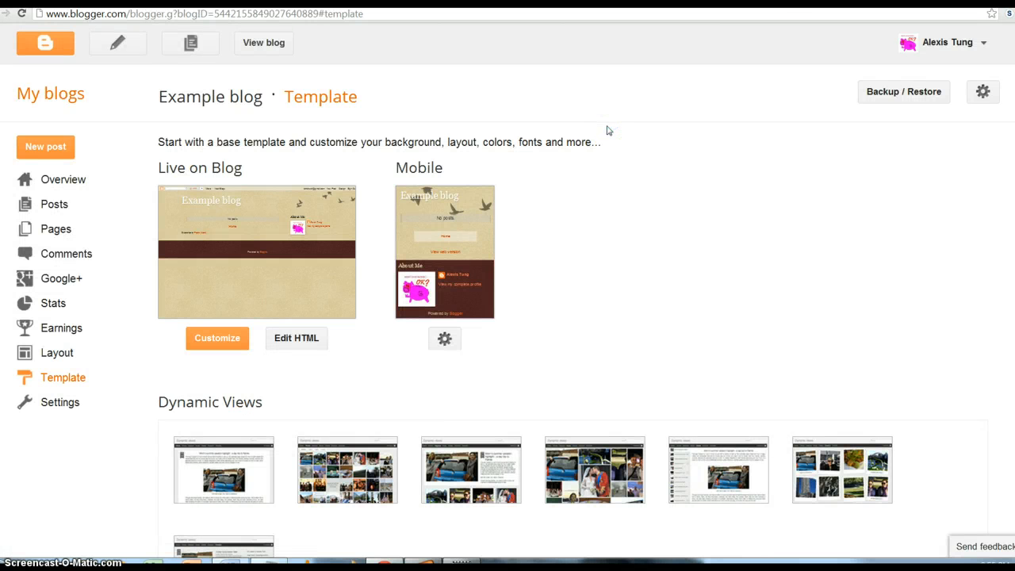
pyautogui.click(88, 401)
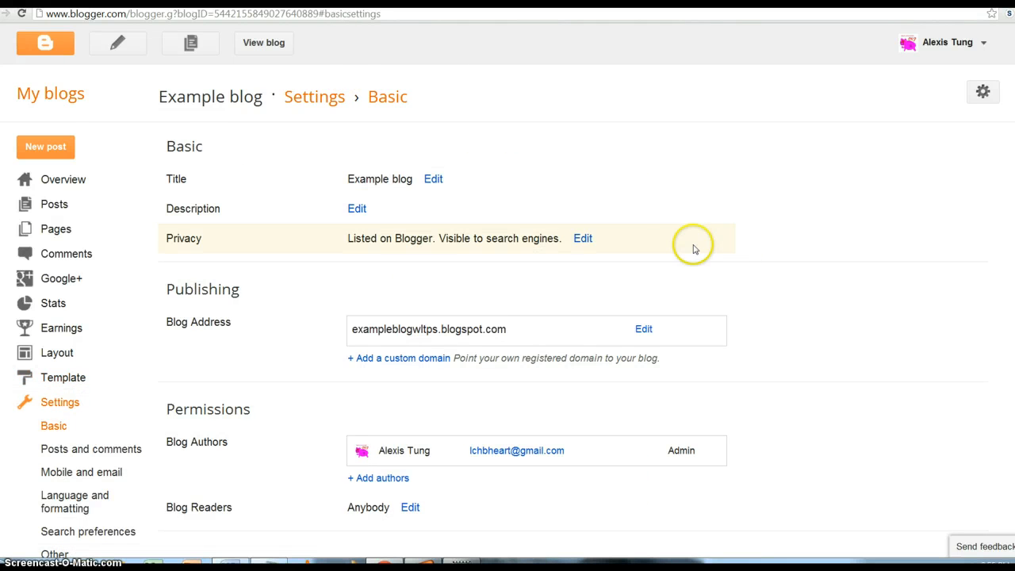
pyautogui.scroll(-1, 626, 262)
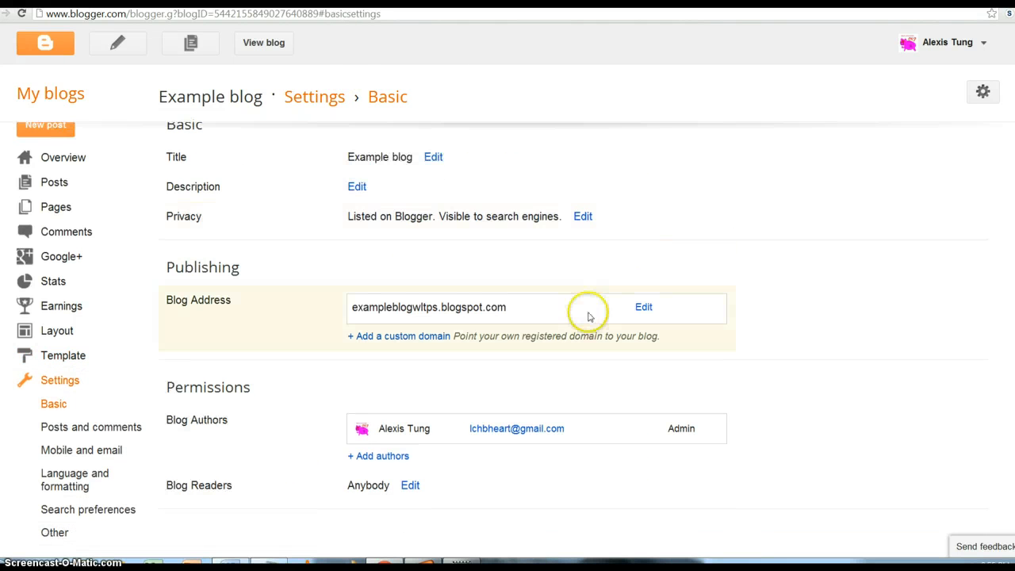
pyautogui.click(101, 427)
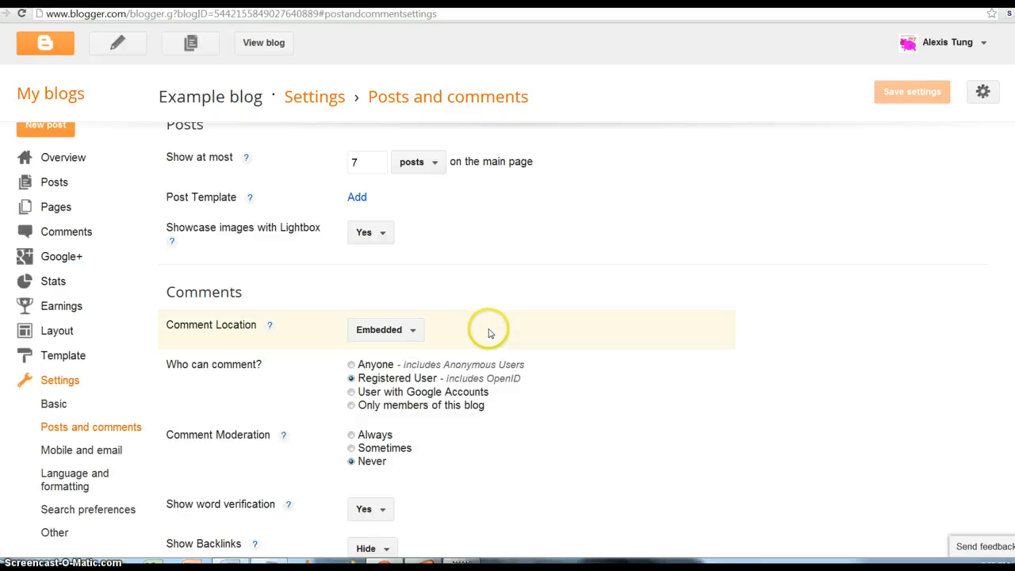
# - Set commenting to Anyone, moderation to Always, word verification to No, and save
pyautogui.click(352, 436)
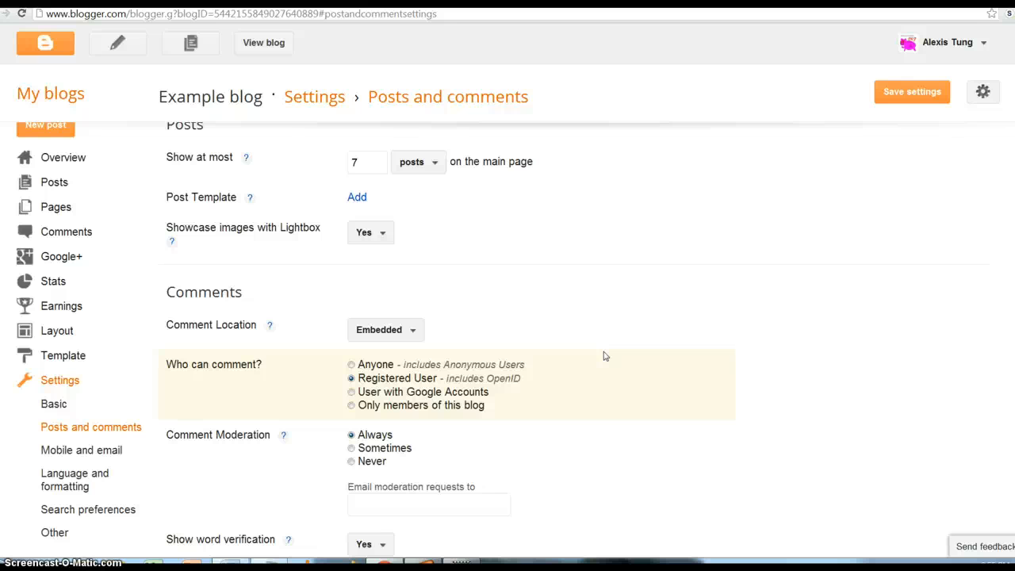
pyautogui.click(351, 365)
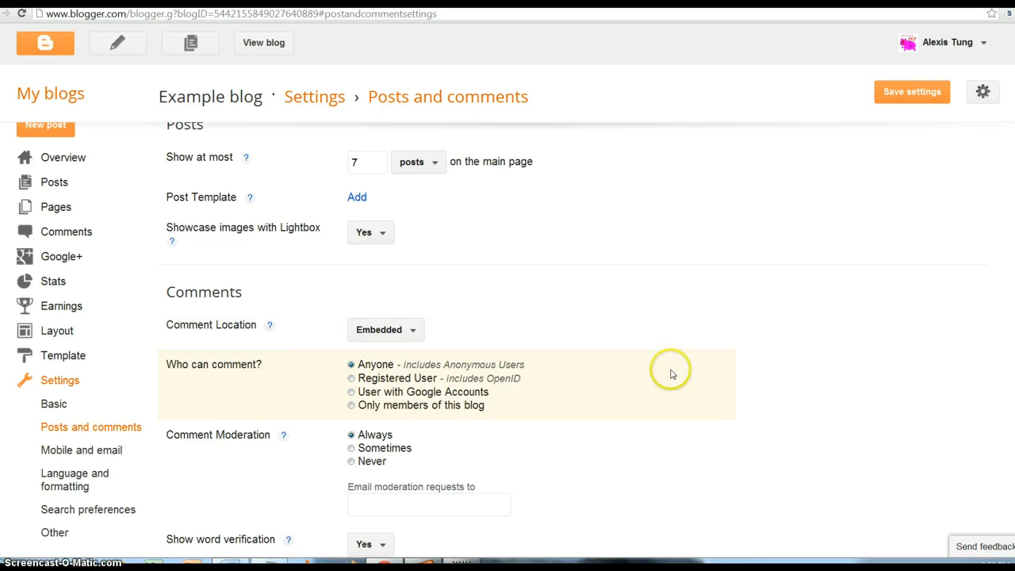
pyautogui.scroll(-3, 670, 373)
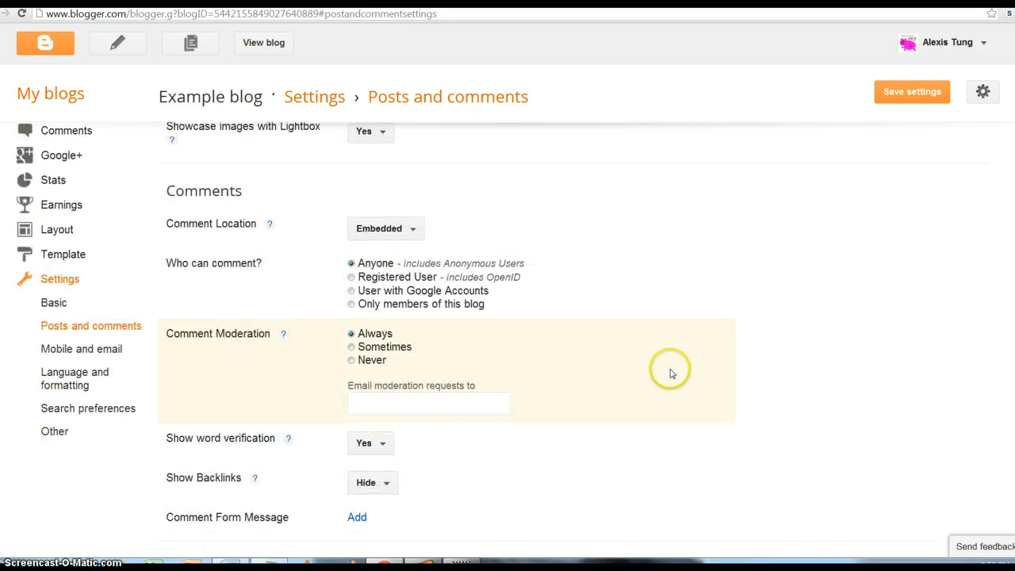
pyautogui.click(388, 446)
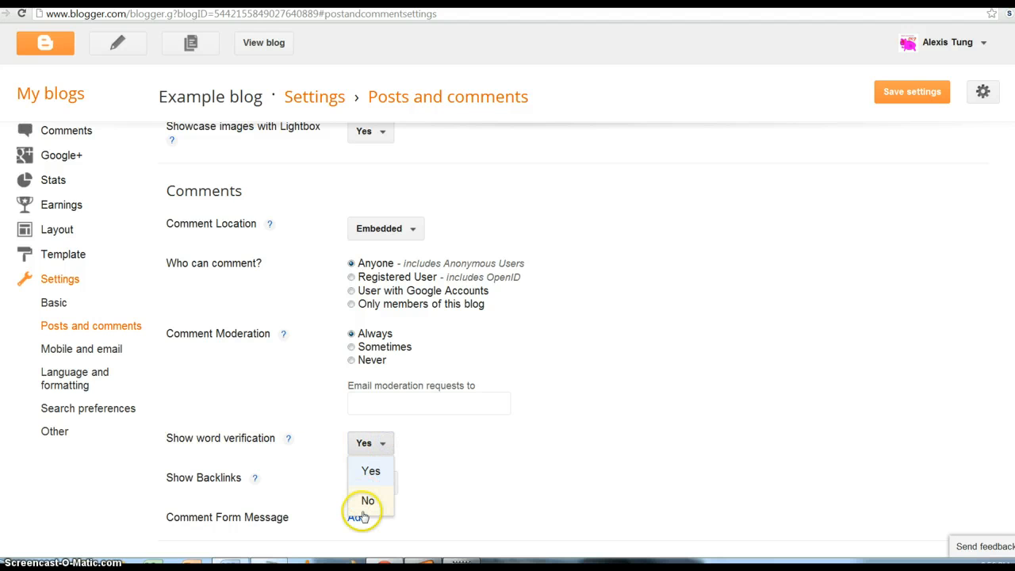
pyautogui.click(361, 504)
pyautogui.scroll(2, 584, 373)
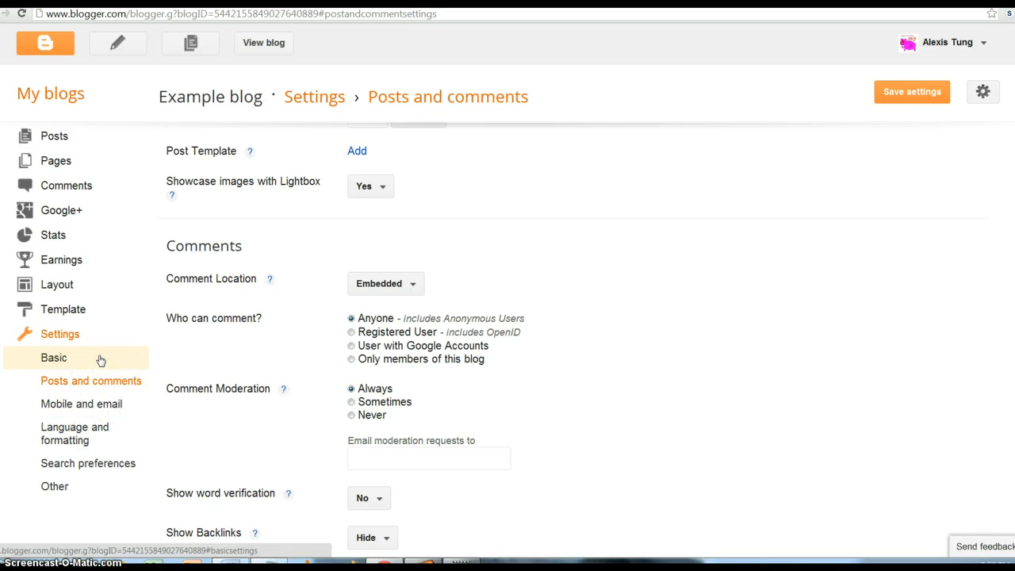
pyautogui.click(910, 100)
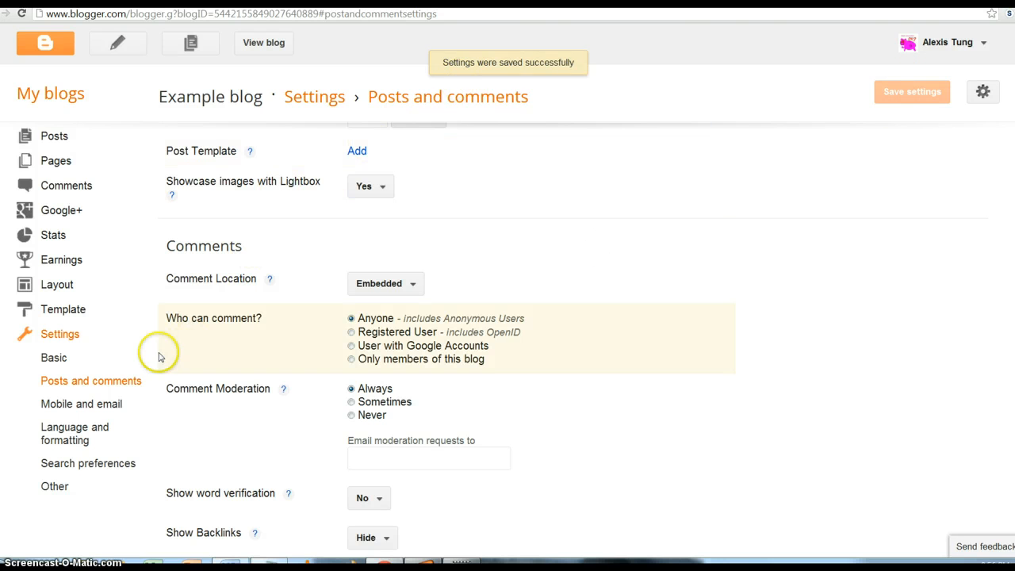
# - Open Example blog's Layout page to see its gadgets
pyautogui.click(95, 287)
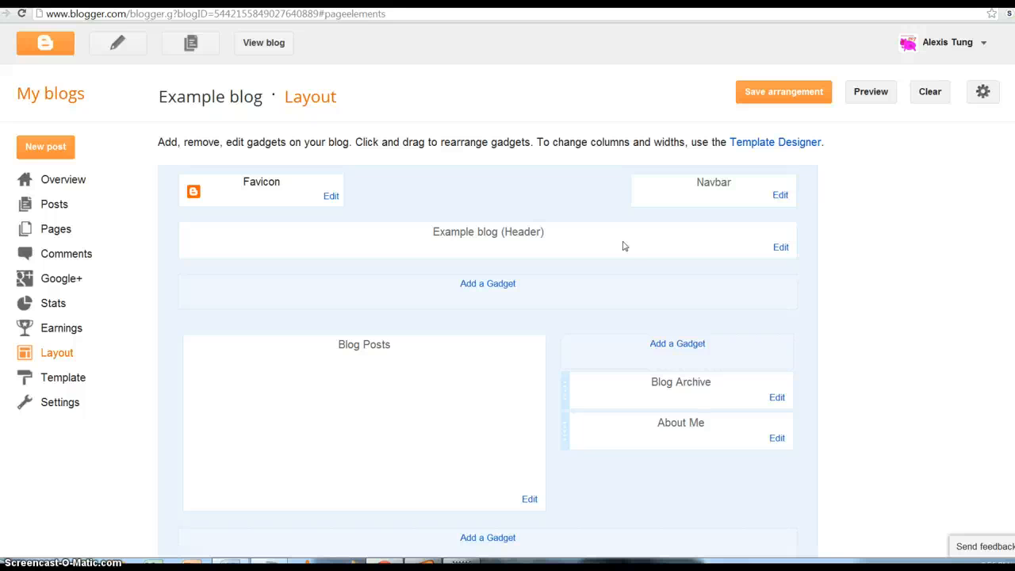
# - Add a Labels gadget titled 'Categories' below the header and save it
pyautogui.click(498, 283)
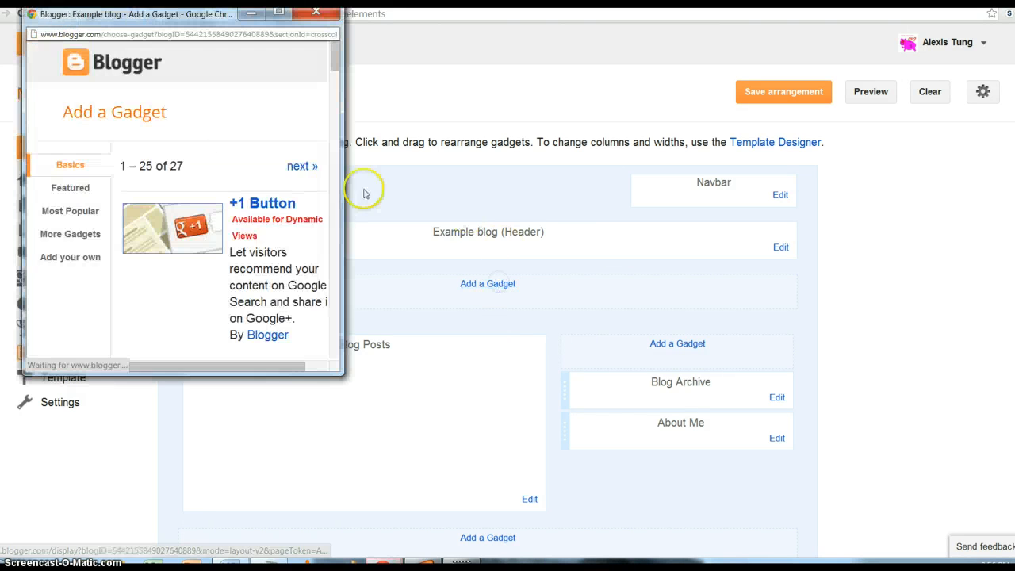
pyautogui.scroll(-2, 281, 171)
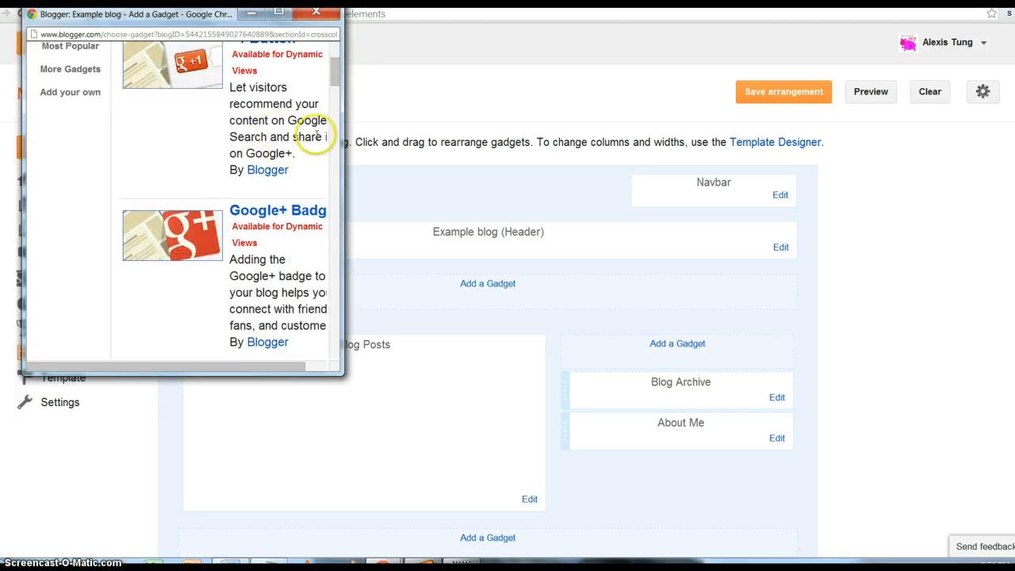
pyautogui.moveTo(335, 74); pyautogui.dragTo(336, 309)
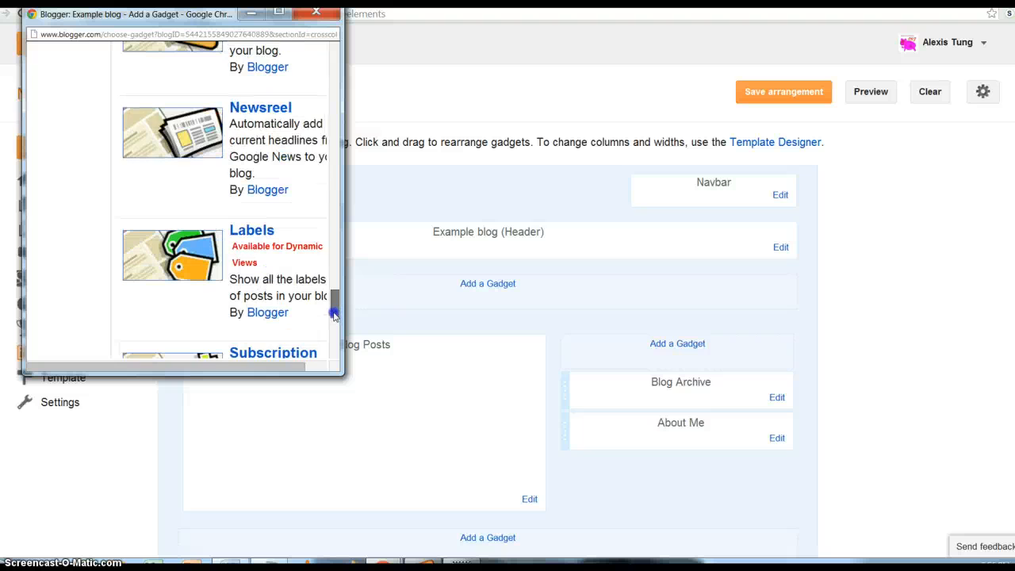
pyautogui.click(287, 367)
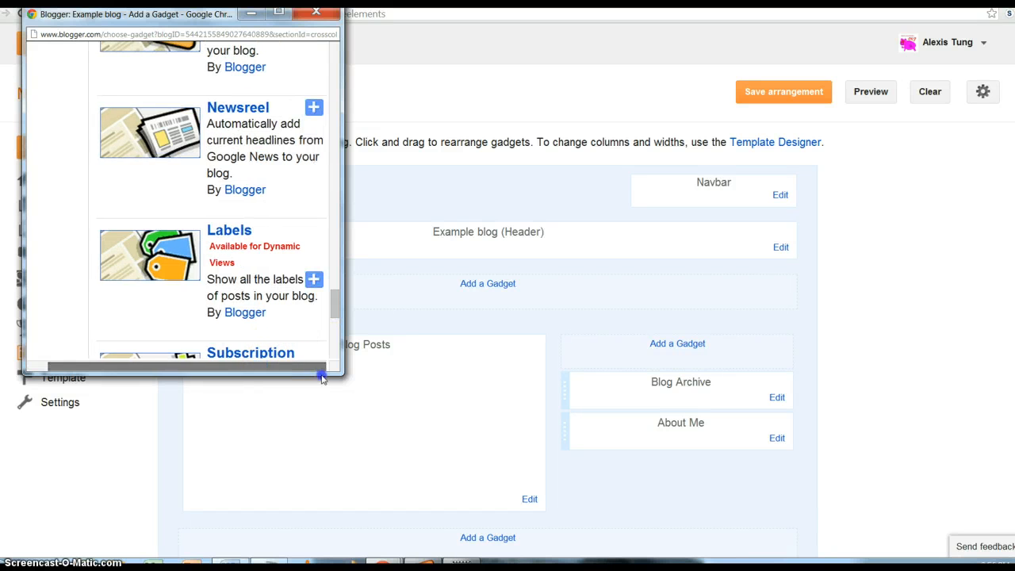
pyautogui.click(314, 281)
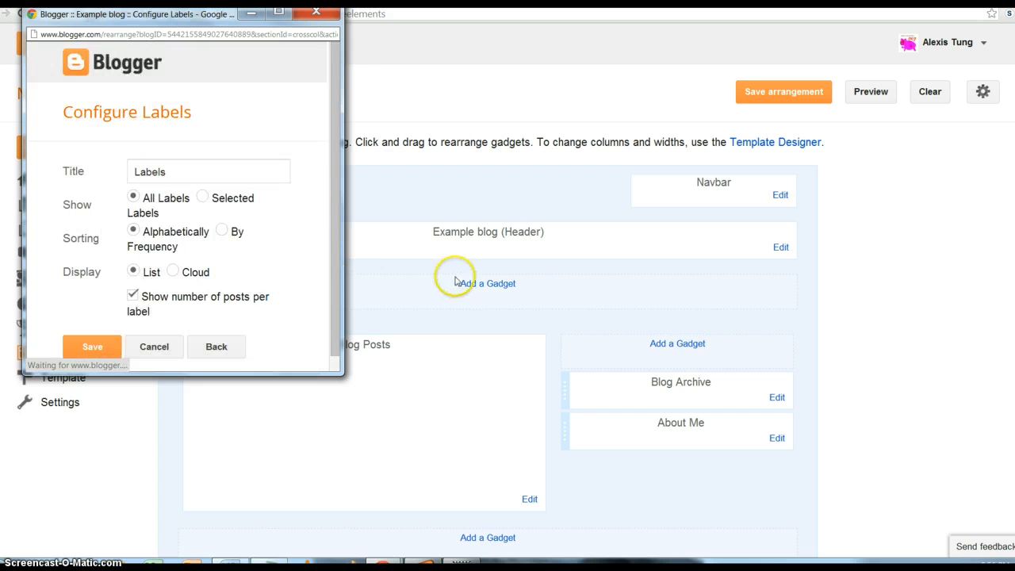
pyautogui.moveTo(188, 182); pyautogui.dragTo(115, 148)
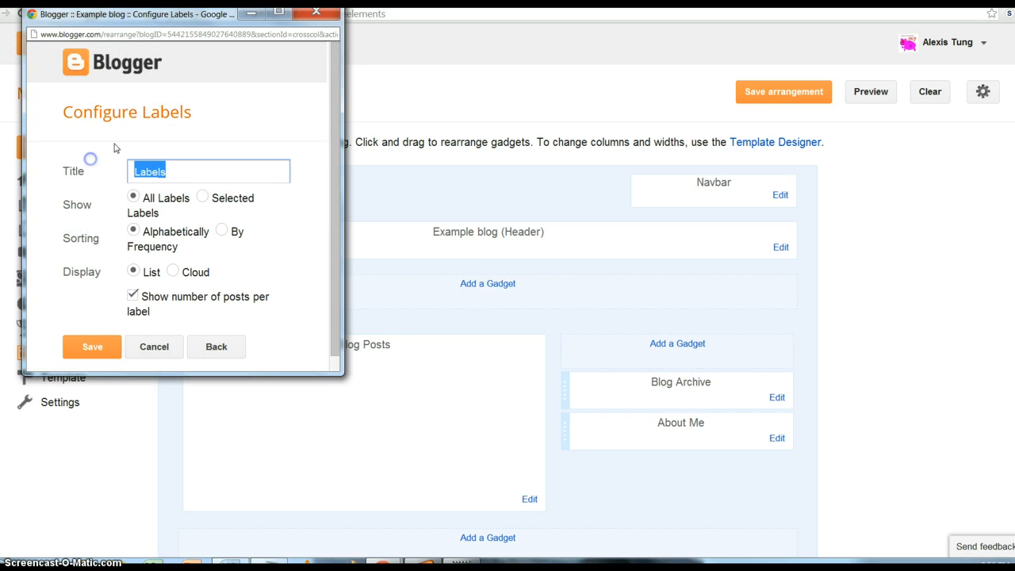
pyautogui.write('Categories')
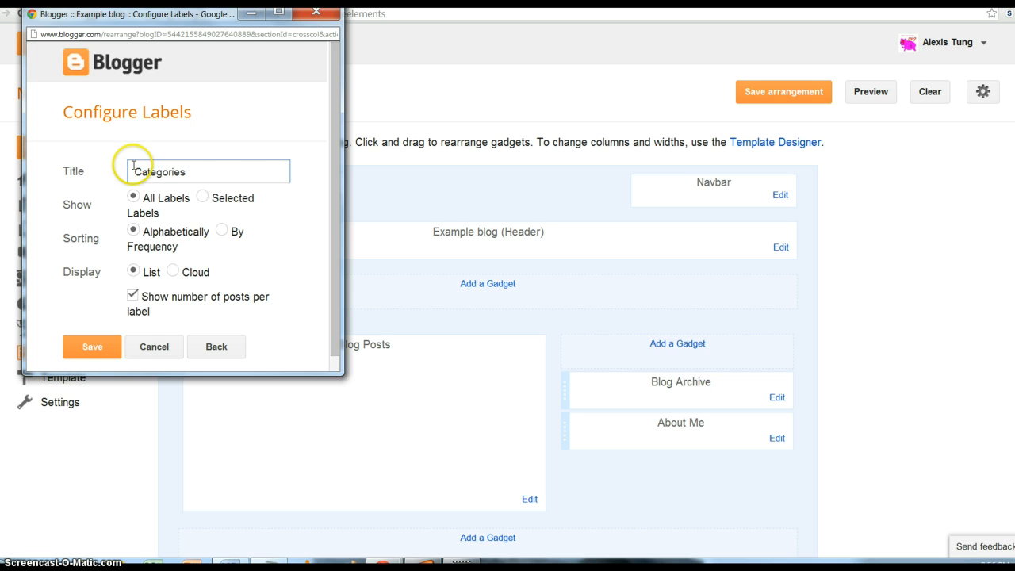
pyautogui.click(103, 354)
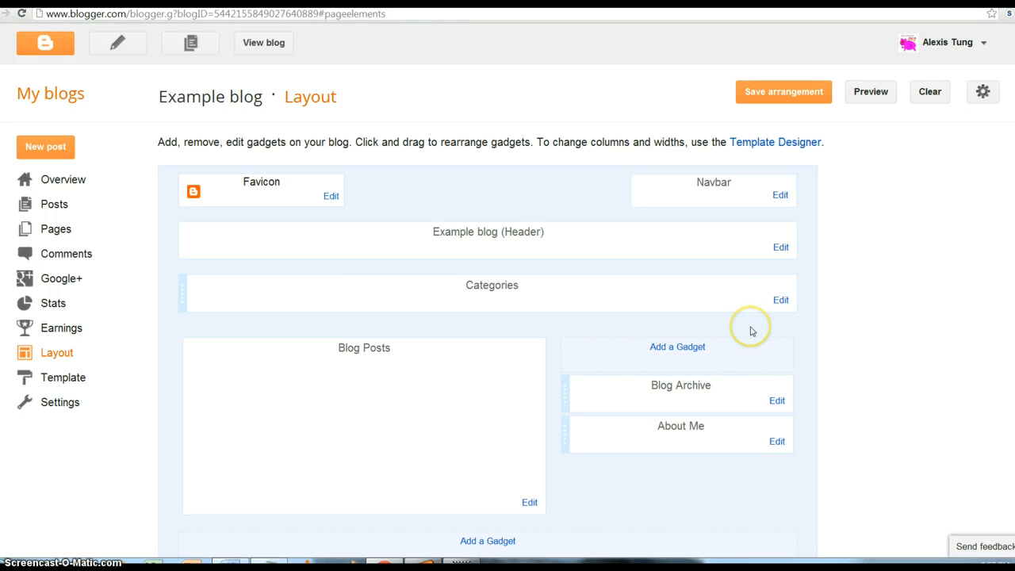
# - Choose Link List from the sidebar's gadget list to open its Configure Link List form
pyautogui.click(687, 348)
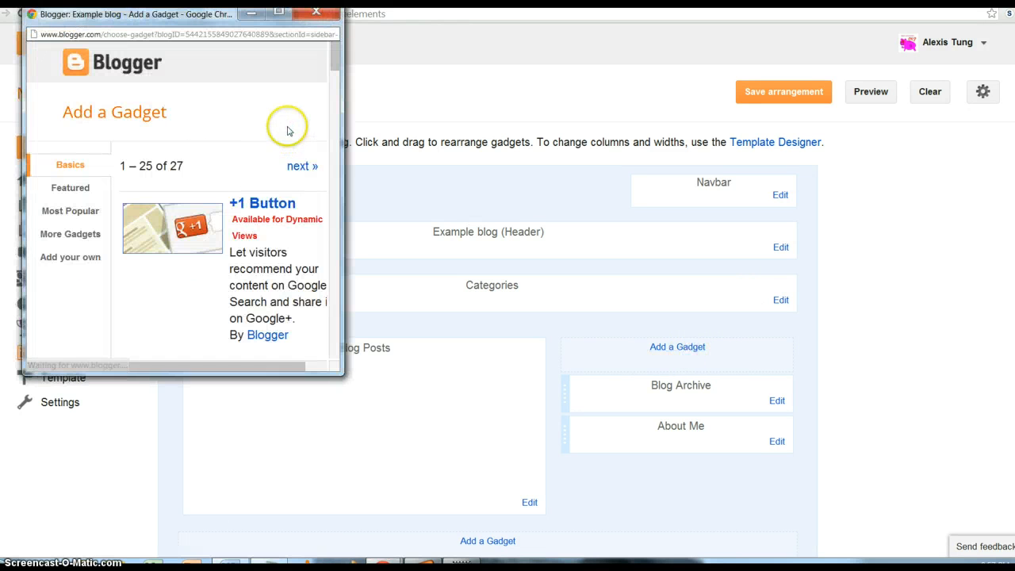
pyautogui.scroll(-15, 290, 130)
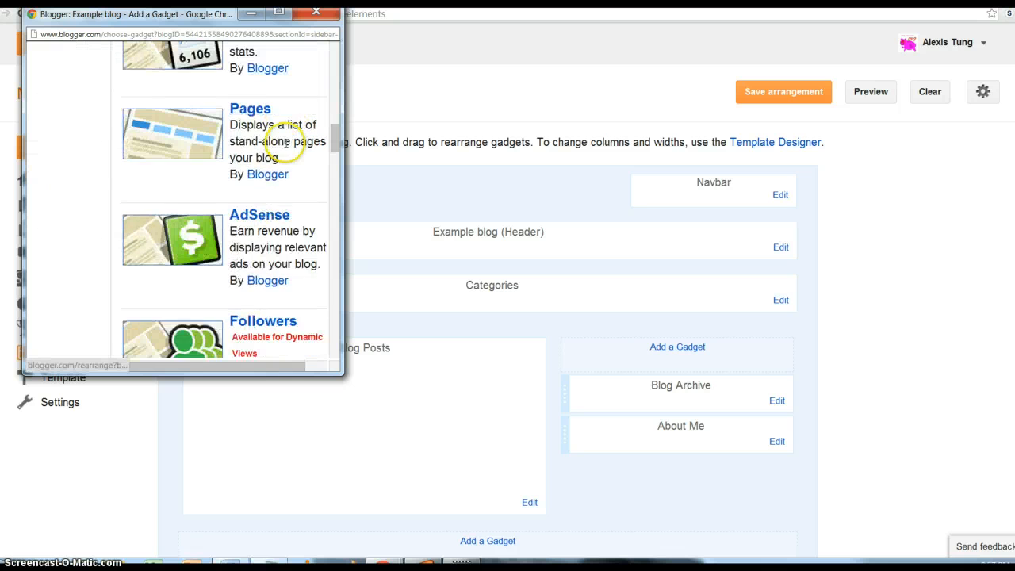
pyautogui.scroll(-15, 287, 158)
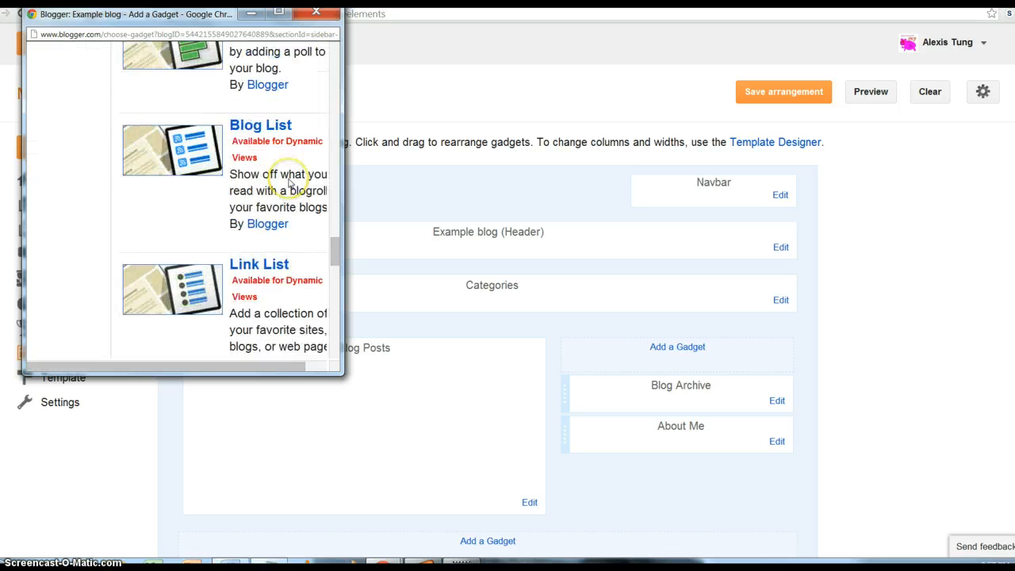
pyautogui.moveTo(244, 366); pyautogui.dragTo(328, 366)
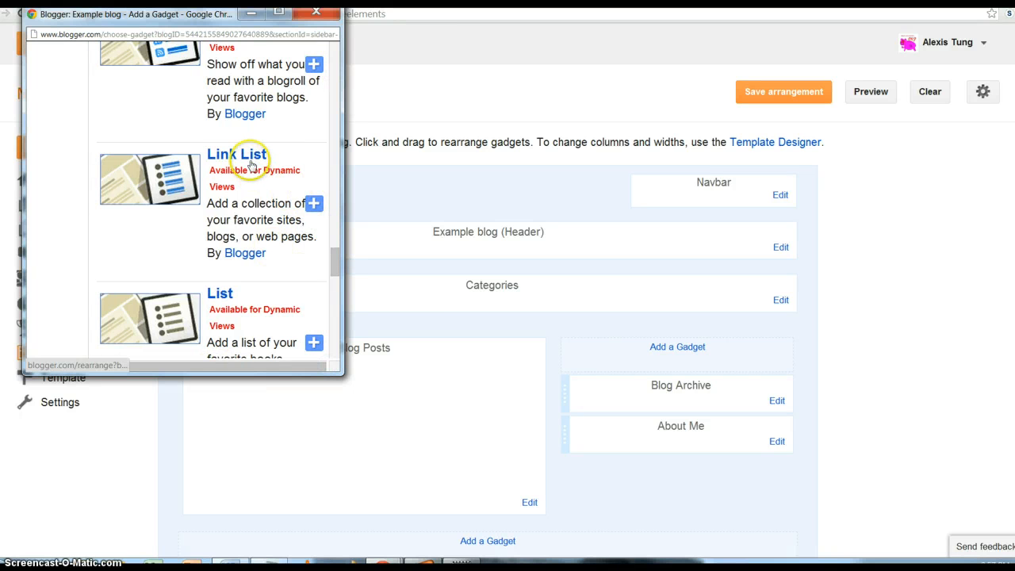
pyautogui.click(315, 207)
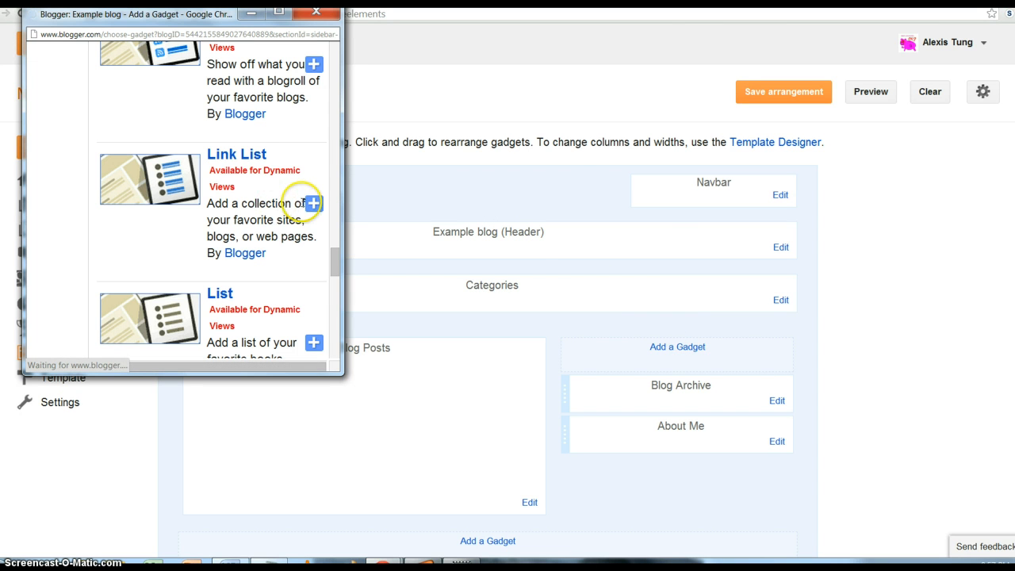
pyautogui.click(310, 206)
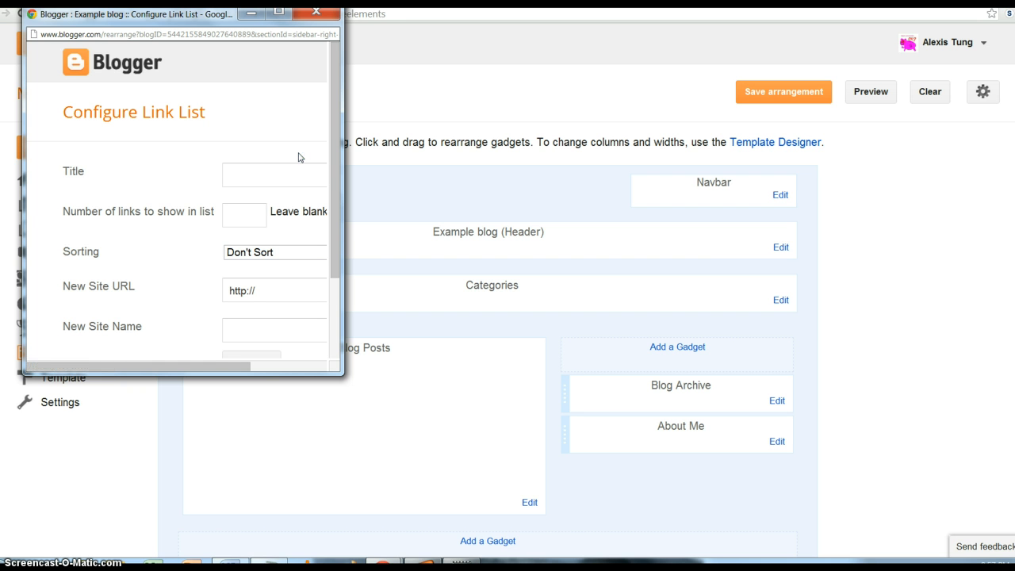
# - Title the link list 'Useful links', maximize its window and show 3 links
pyautogui.click(291, 174)
pyautogui.click(274, 185)
pyautogui.write('Useful links')
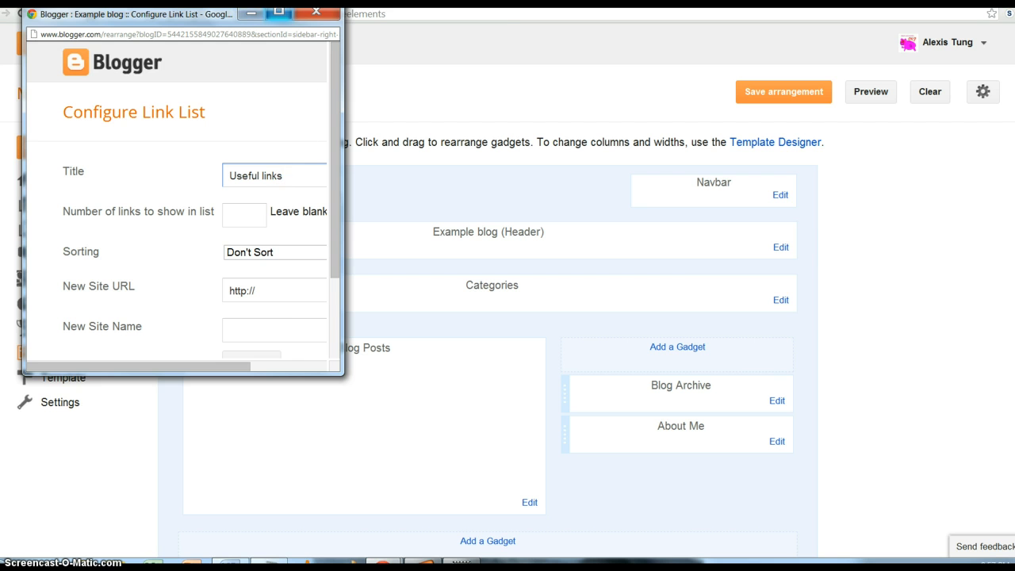
pyautogui.click(278, 11)
pyautogui.click(197, 195)
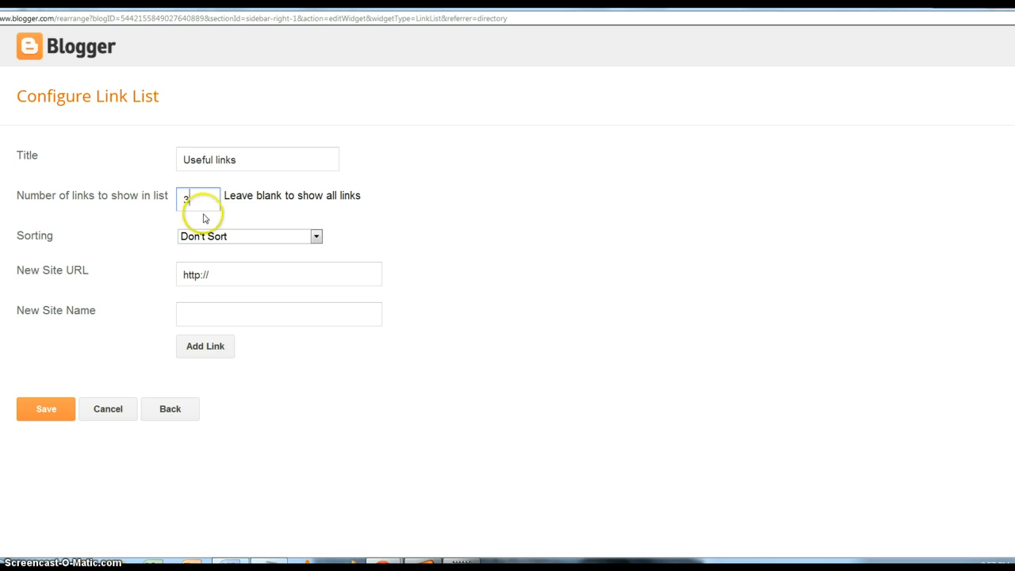
pyautogui.click(203, 272)
pyautogui.write('w')
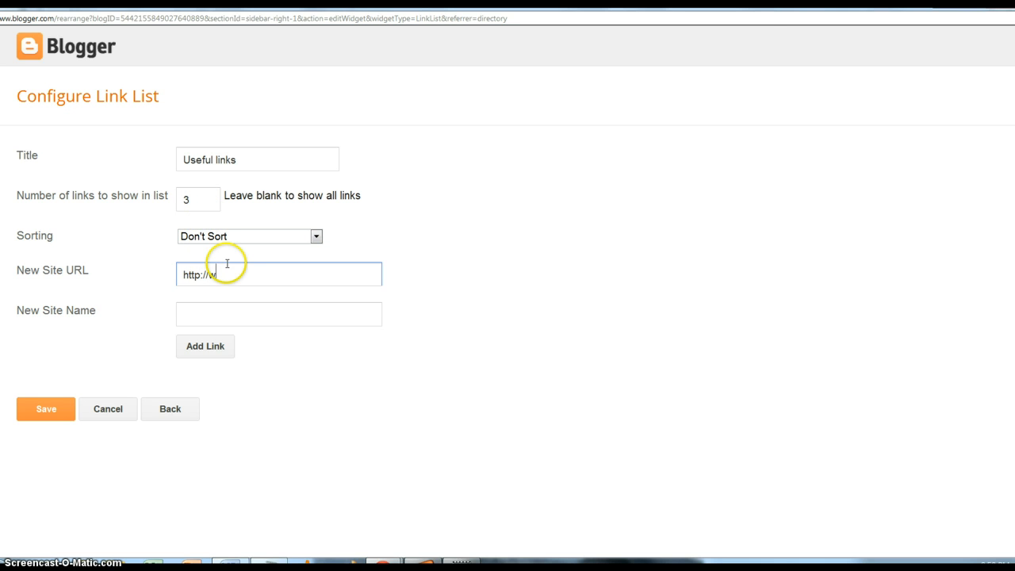
pyautogui.write('ww.vp')
pyautogui.write('cabulary.com')
pyautogui.click(241, 317)
pyautogui.write('Voca')
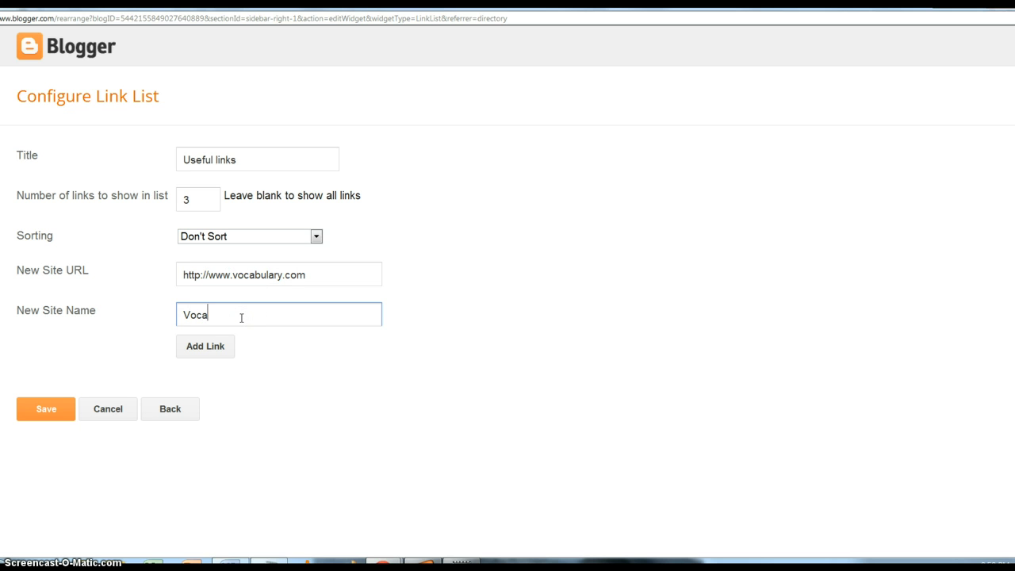
pyautogui.write('bulary.com')
pyautogui.click(226, 341)
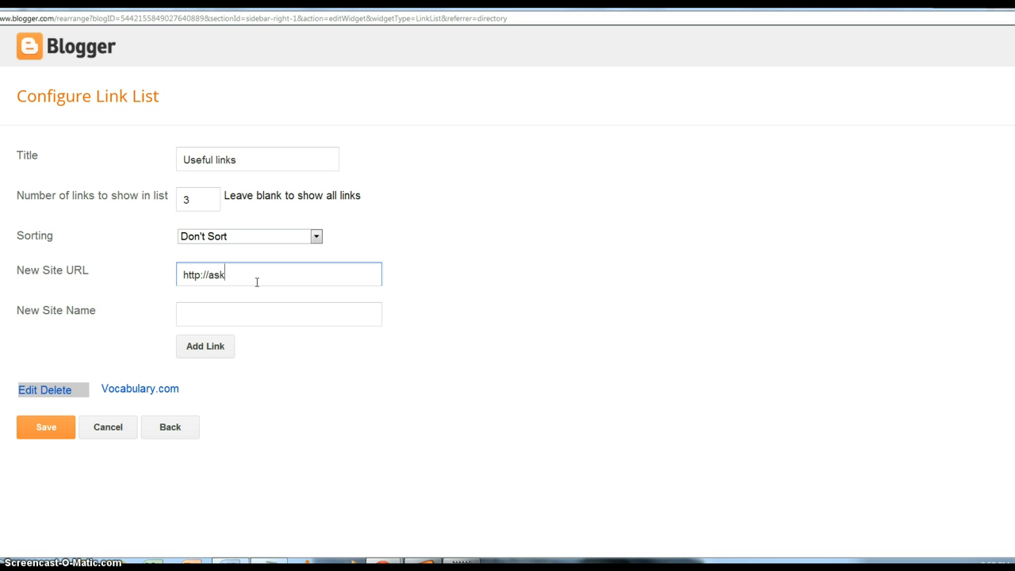
# - Enter the Asknlearn link with address lms.asknlearn.com
pyautogui.press('BackSpace')
pyautogui.press('BackSpace')
pyautogui.write('arn.com')
pyautogui.press('Tab')
pyautogui.write('Asknl')
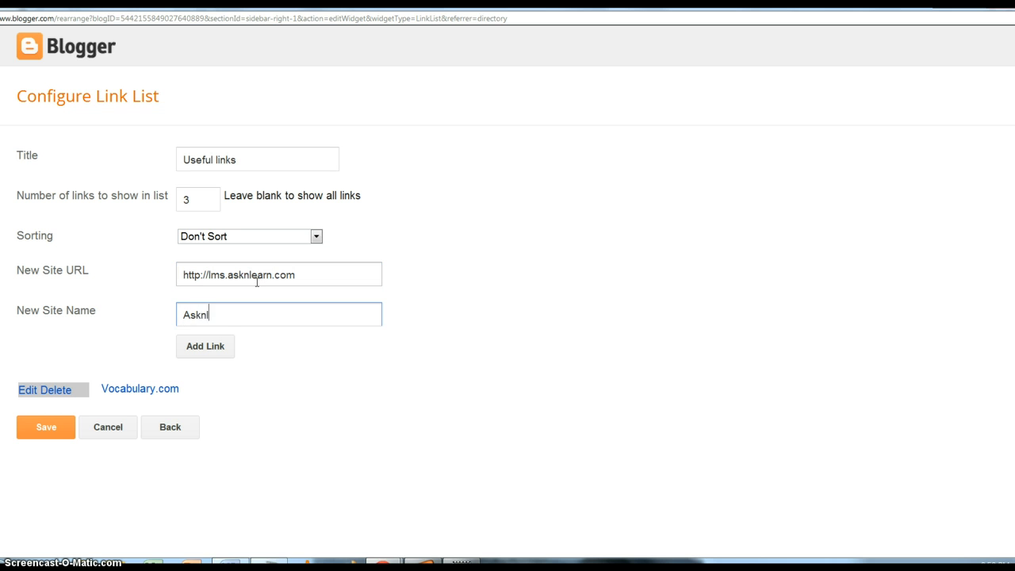
pyautogui.write('earn')
pyautogui.click(198, 349)
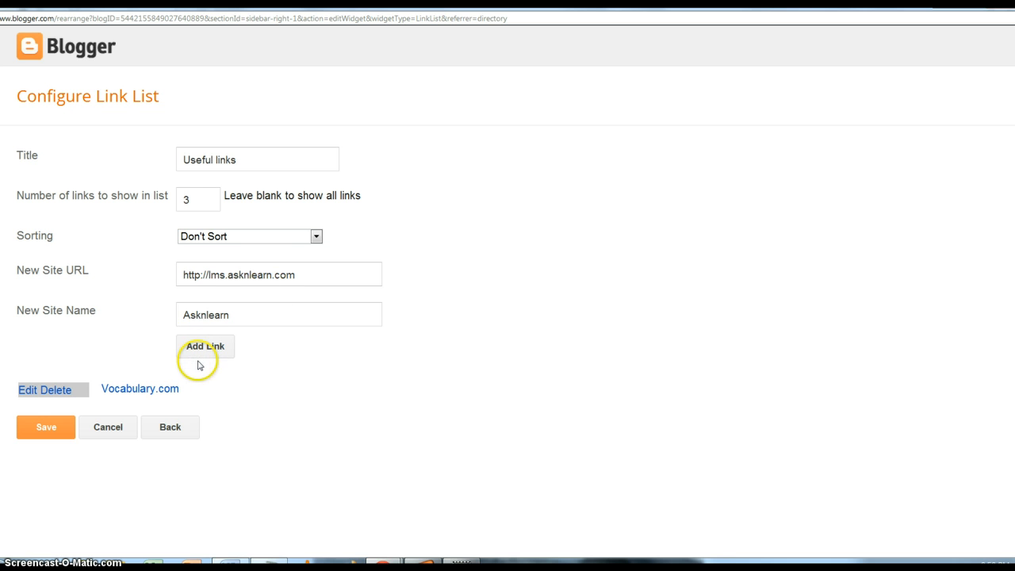
pyautogui.click(270, 274)
pyautogui.write('www.o')
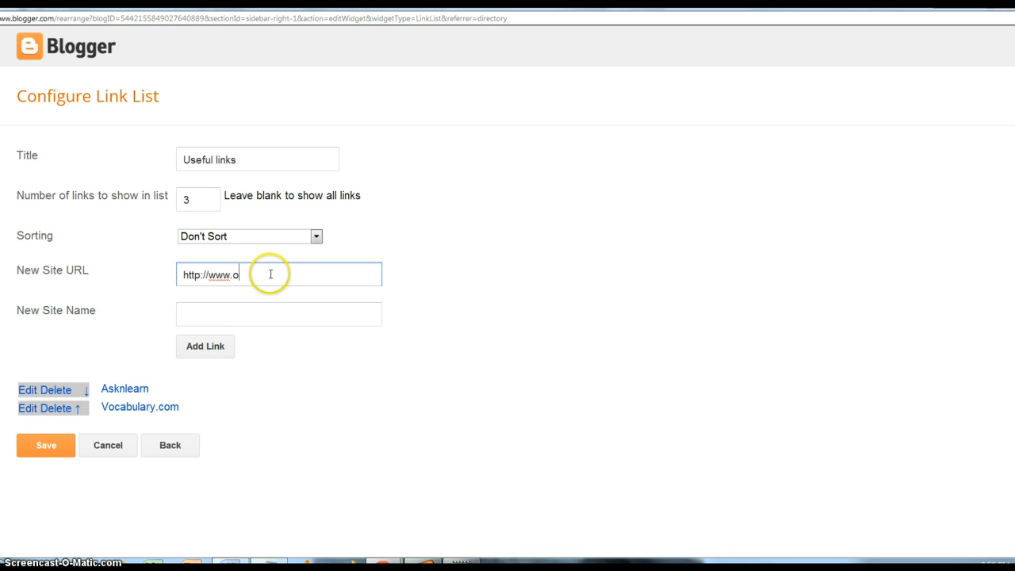
pyautogui.write('ldschool.com.sg')
pyautogui.press('Tab')
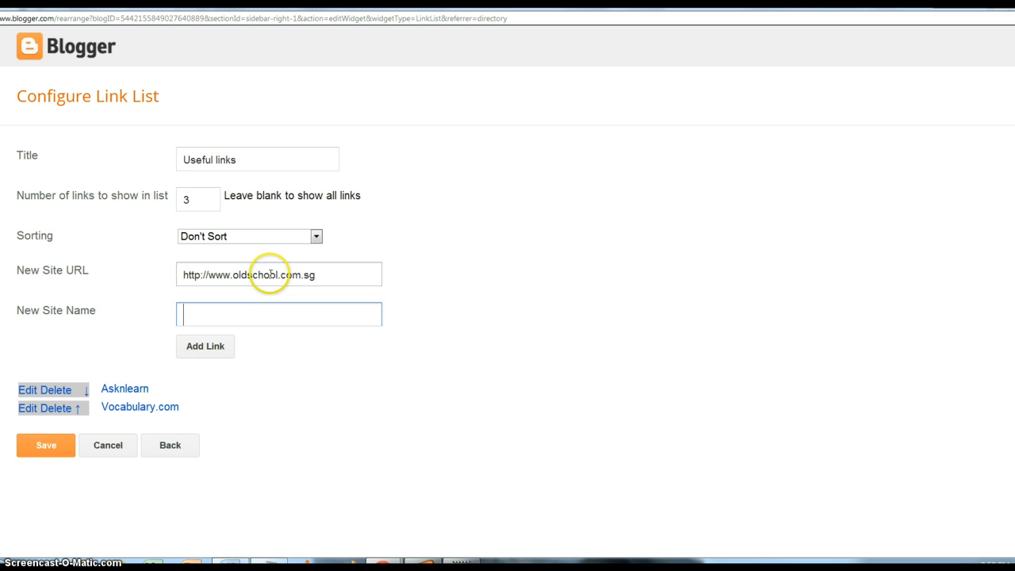
pyautogui.write('Oldschool')
pyautogui.click(213, 351)
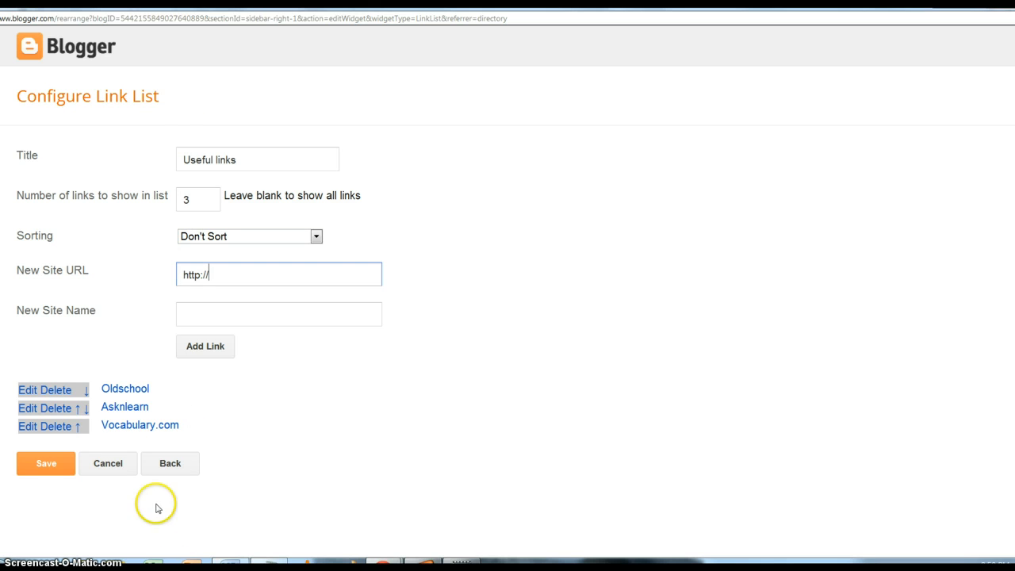
# - Move Vocabulary.com to the top and set the list to show 4 links
pyautogui.click(85, 407)
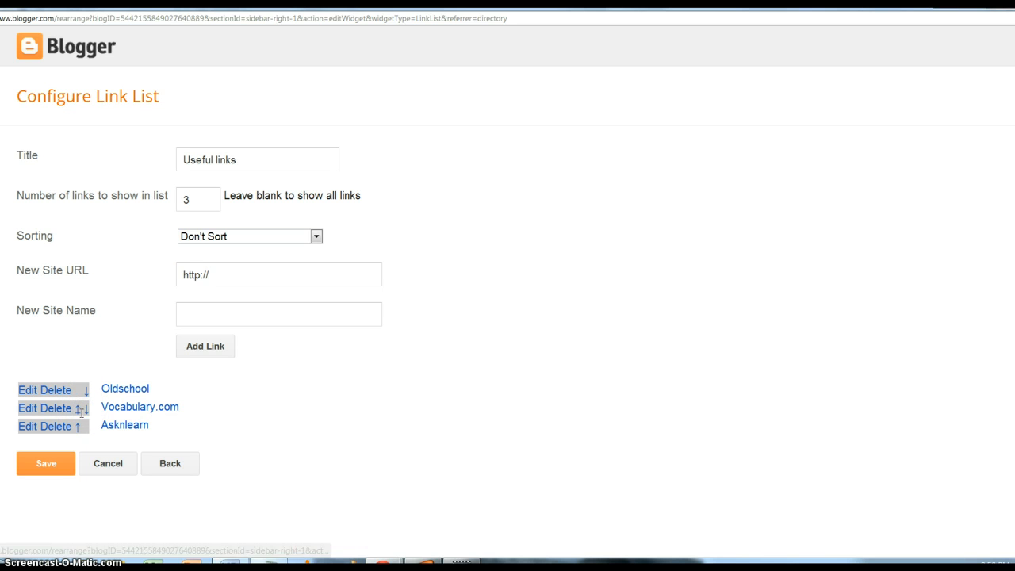
pyautogui.click(77, 408)
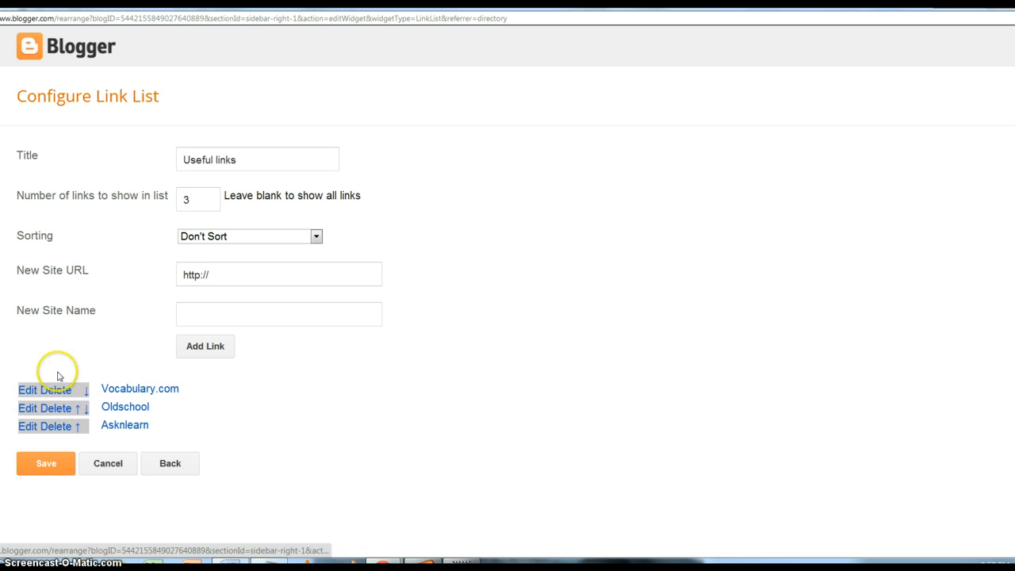
pyautogui.click(204, 203)
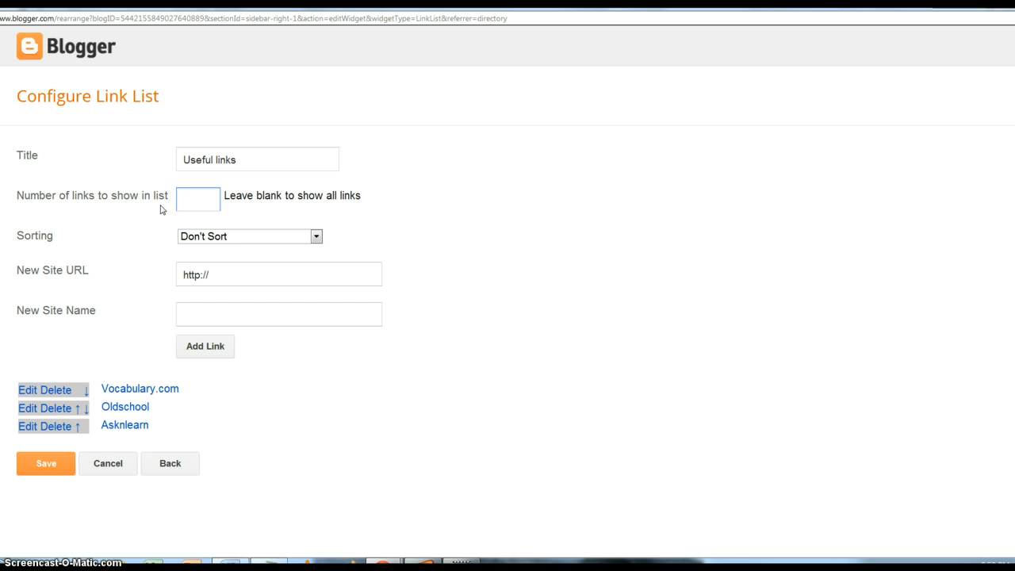
pyautogui.write('4')
# - Add one more site link and save the Useful links gadget
pyautogui.click(252, 278)
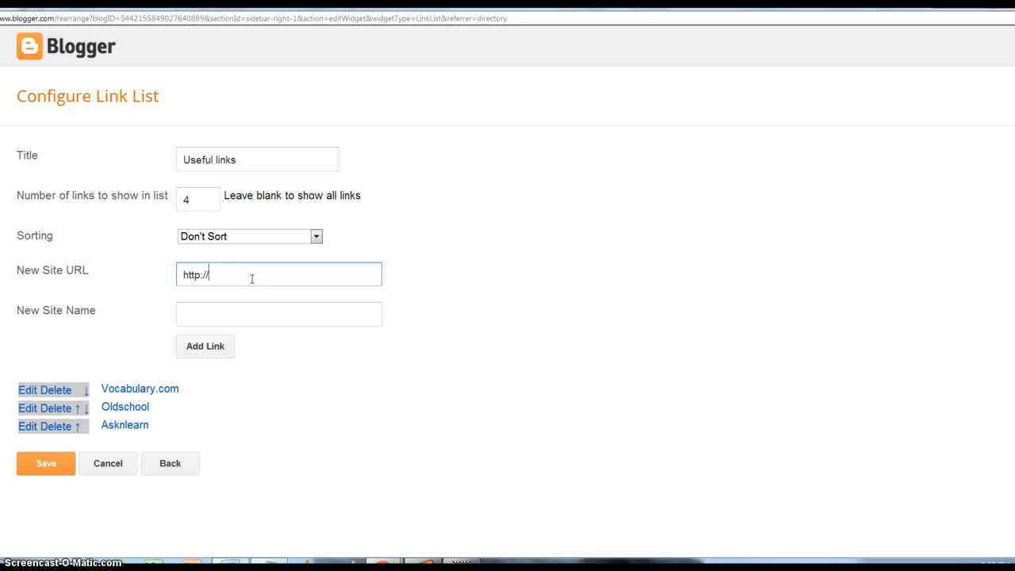
pyautogui.write('www.misskoh.org')
pyautogui.press('Tab')
pyautogui.write('Miss Ko')
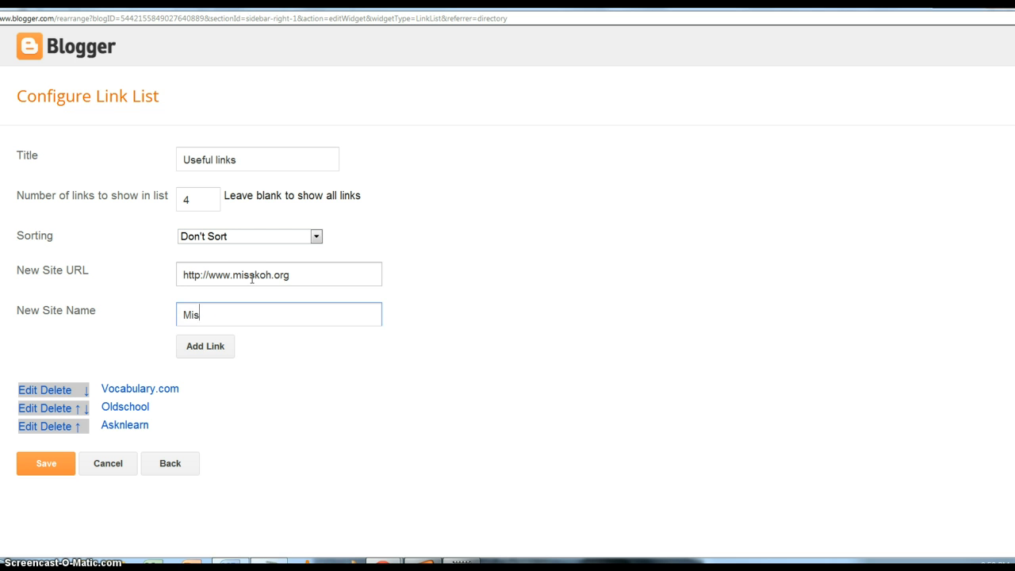
pyautogui.click(215, 349)
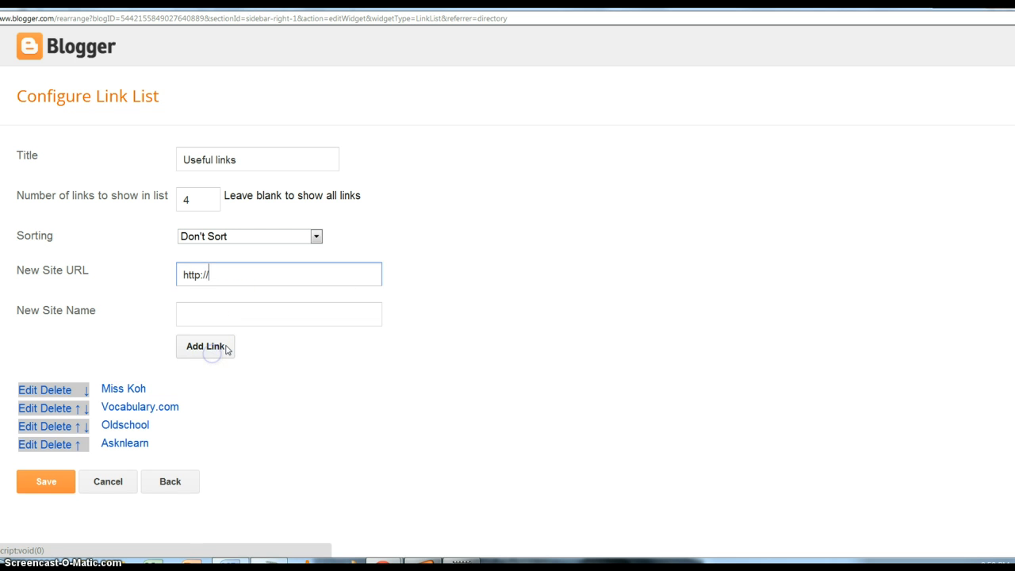
pyautogui.click(62, 483)
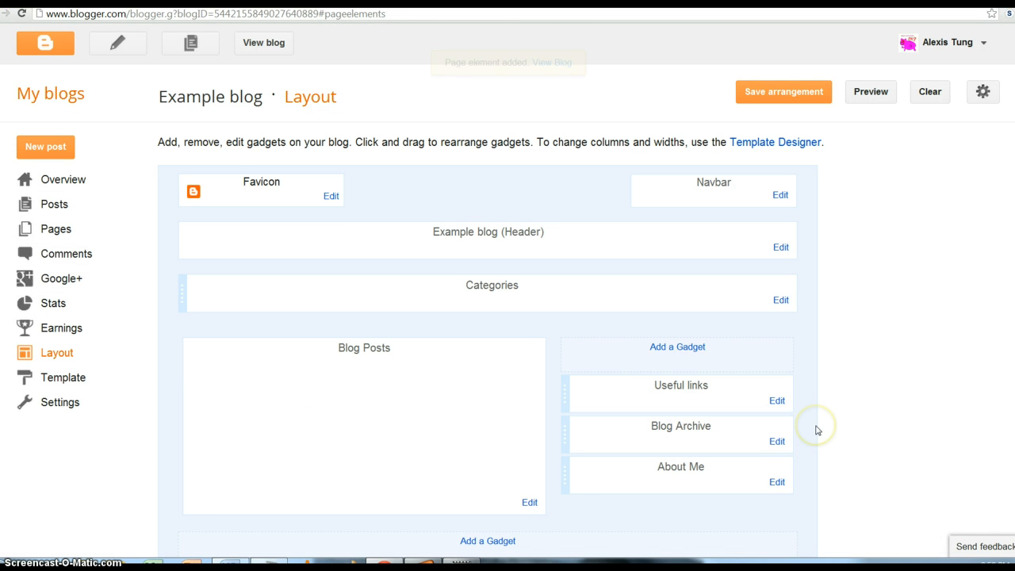
# - Delete the About Me gadget, confirm the removal, and save the layout arrangement
pyautogui.scroll(-1, 711, 306)
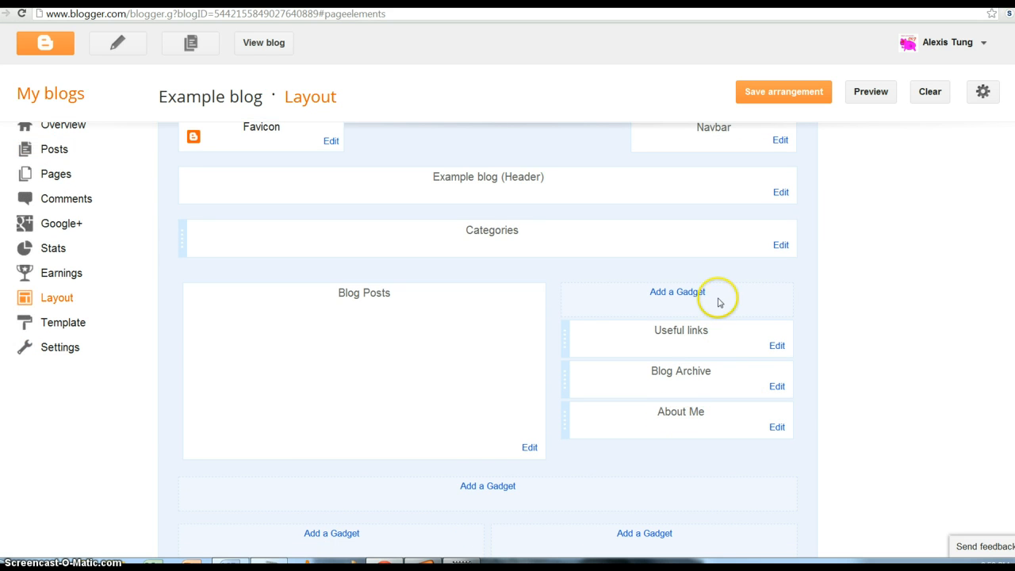
pyautogui.click(777, 427)
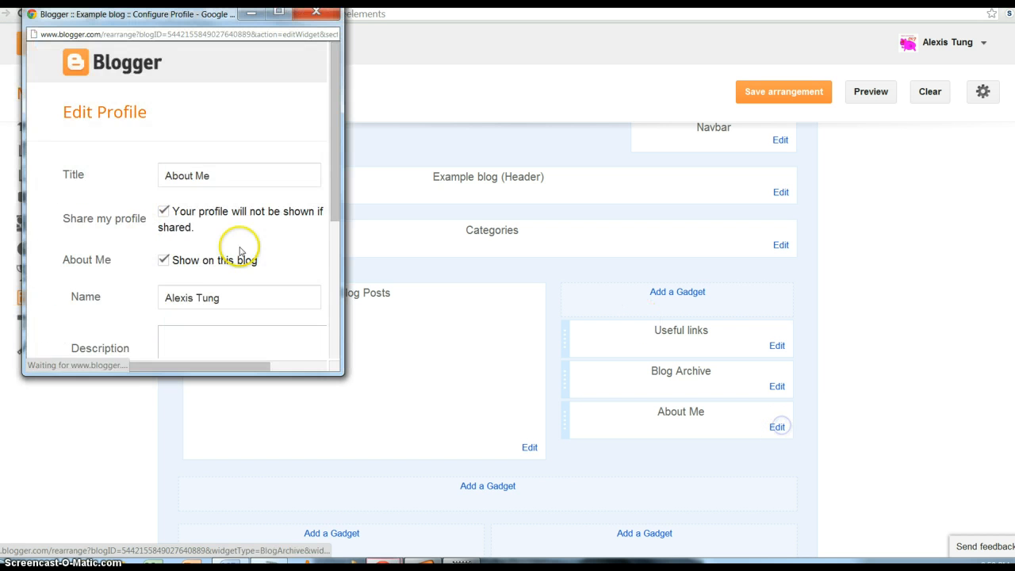
pyautogui.scroll(-3, 277, 254)
pyautogui.click(216, 316)
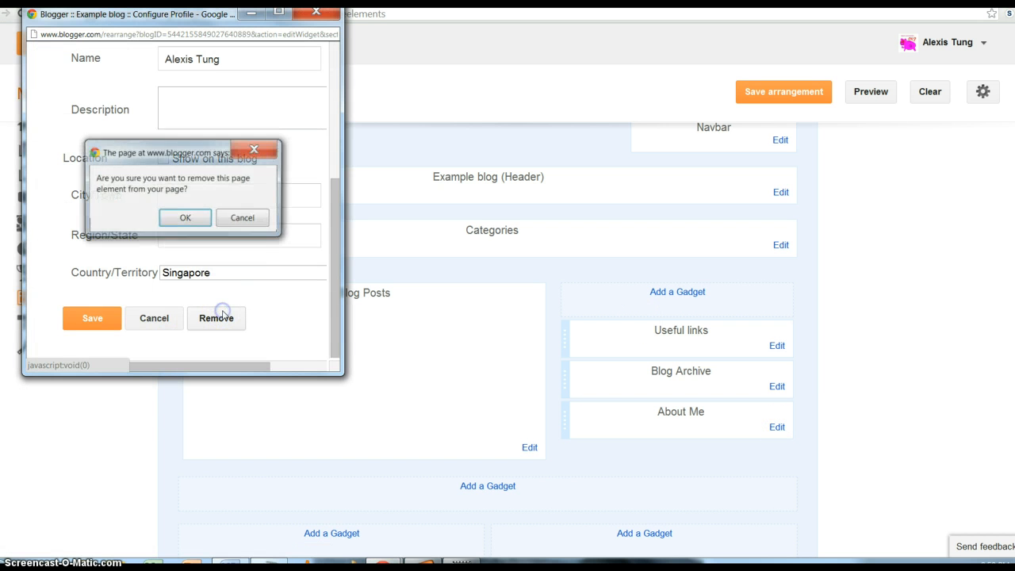
pyautogui.click(182, 219)
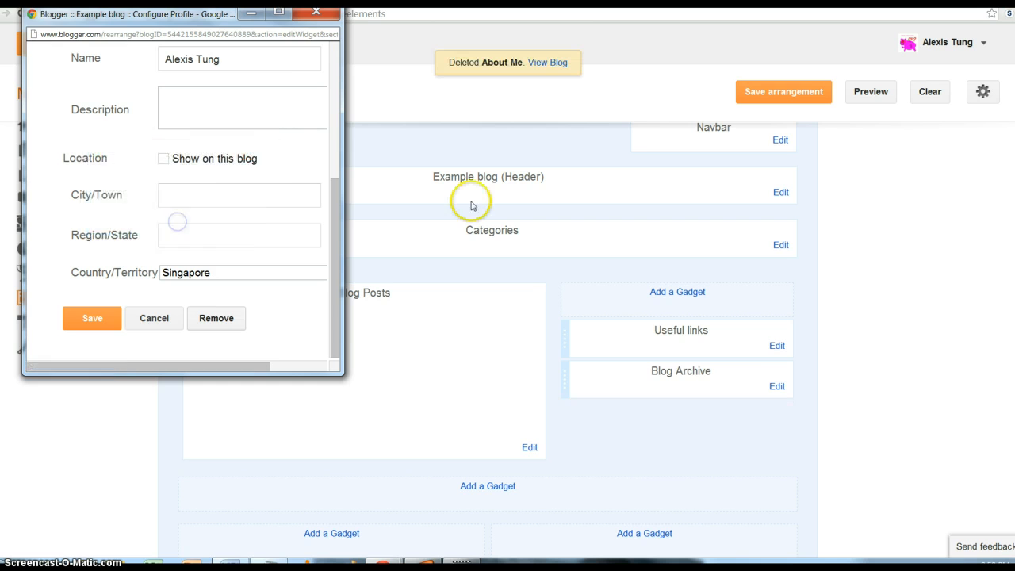
pyautogui.scroll(2, 723, 432)
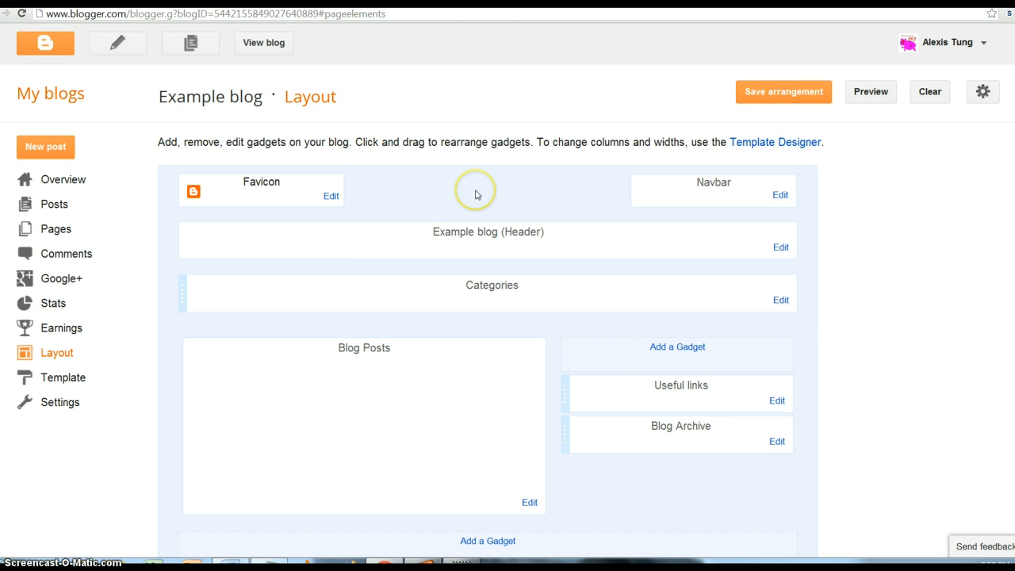
pyautogui.click(787, 89)
# - Start a new post titled 'My first post' with body 'Link to LMS', selecting LMS
pyautogui.click(61, 146)
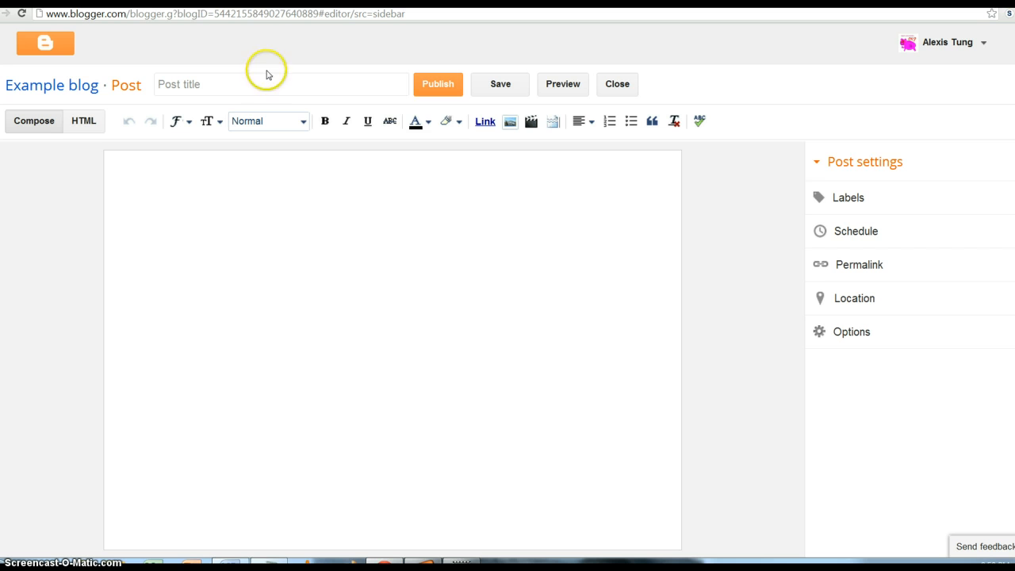
pyautogui.click(264, 89)
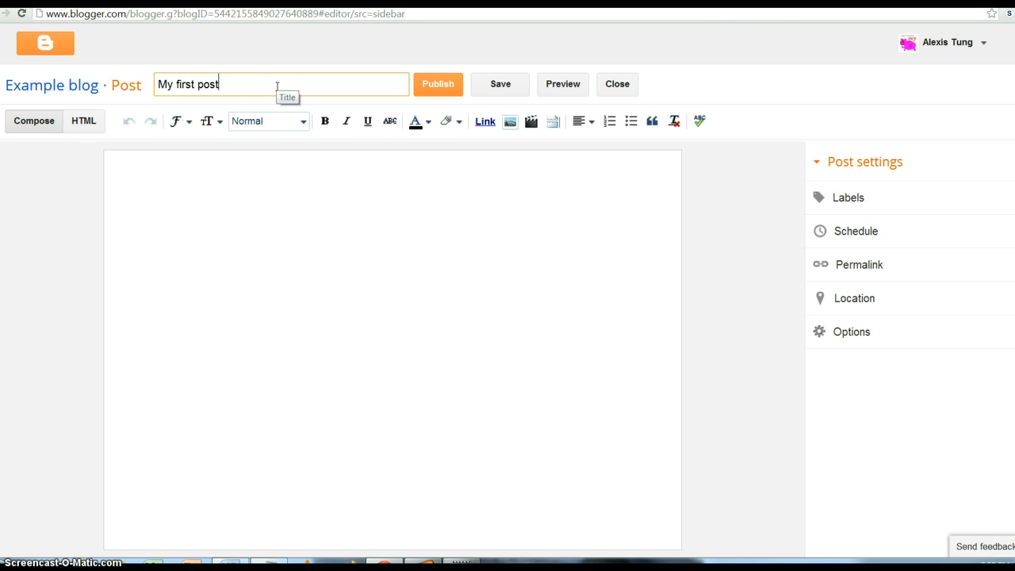
pyautogui.click(272, 181)
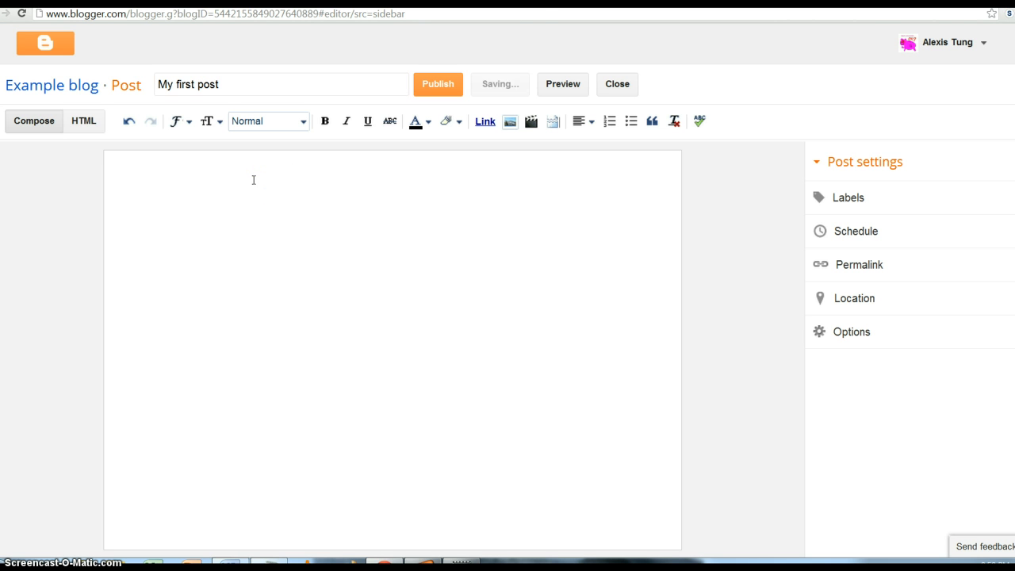
pyautogui.click(235, 200)
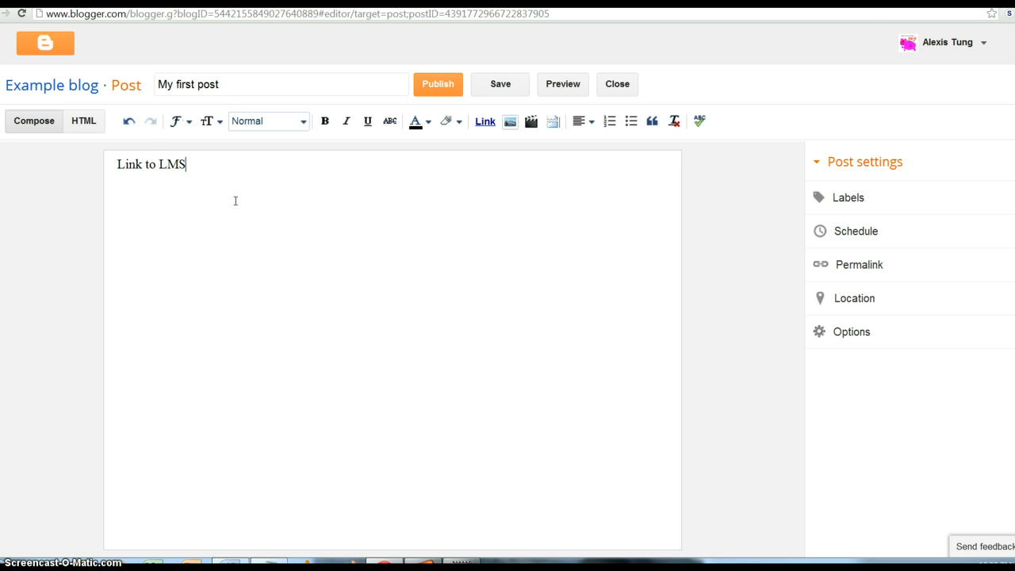
pyautogui.moveTo(206, 172); pyautogui.dragTo(160, 168)
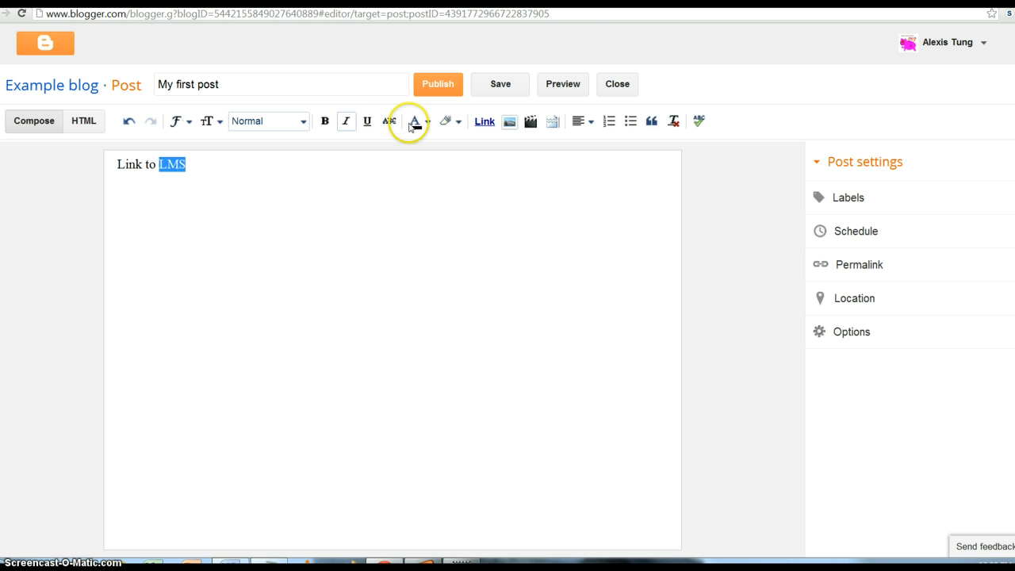
pyautogui.click(482, 123)
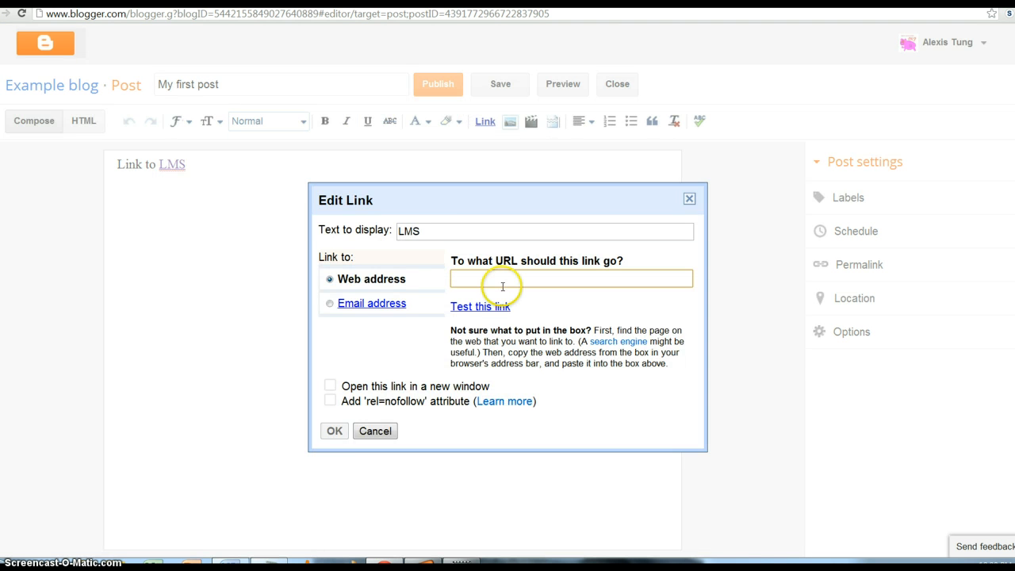
pyautogui.write('ht')
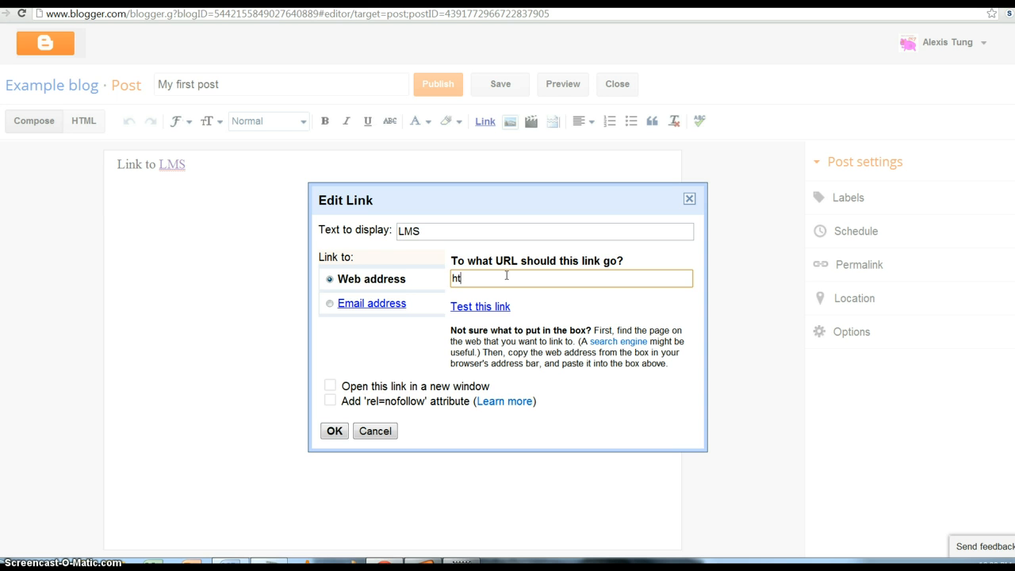
pyautogui.write('tp://ww')
pyautogui.click(516, 264)
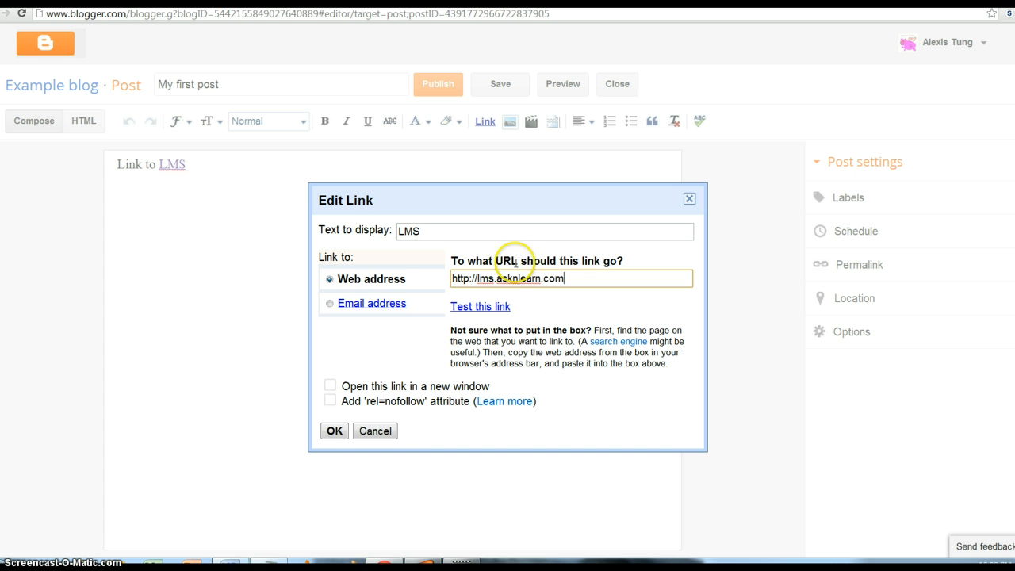
pyautogui.click(331, 386)
pyautogui.click(334, 431)
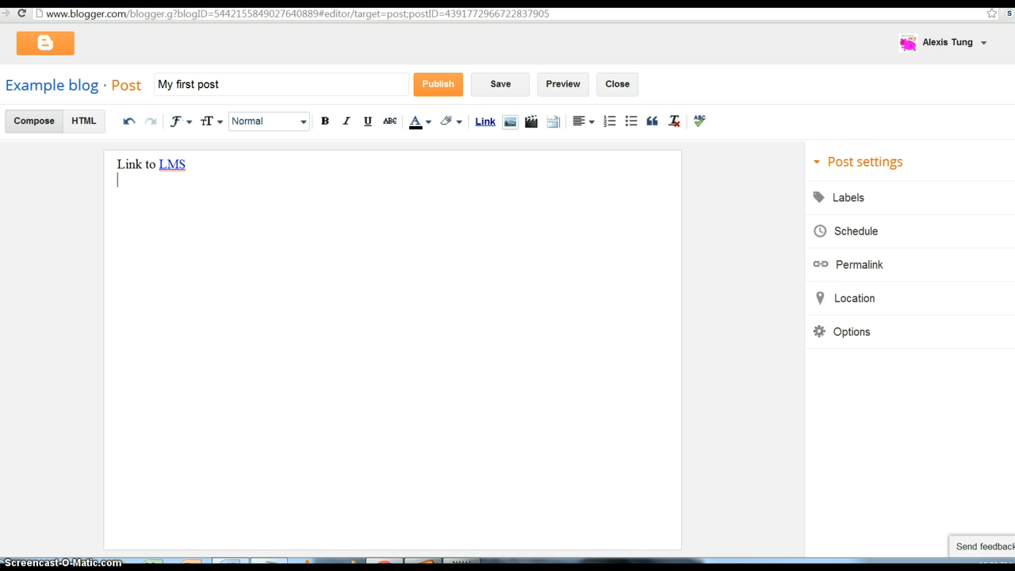
# - Search Google Images for 'fossil fuels' and copy the smoking chimneys photo
pyautogui.hotkey('ctrl', 't')
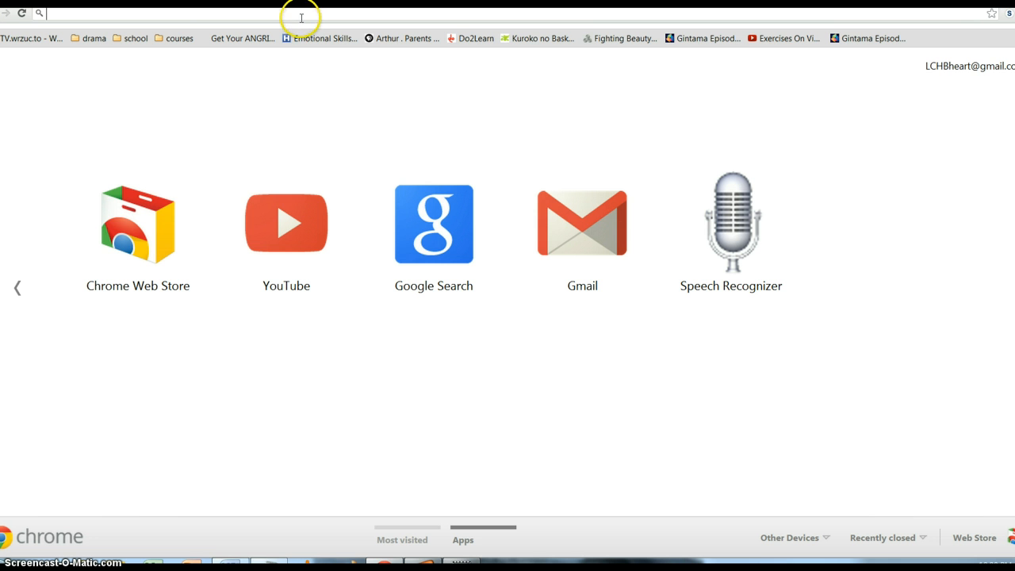
pyautogui.write('fo')
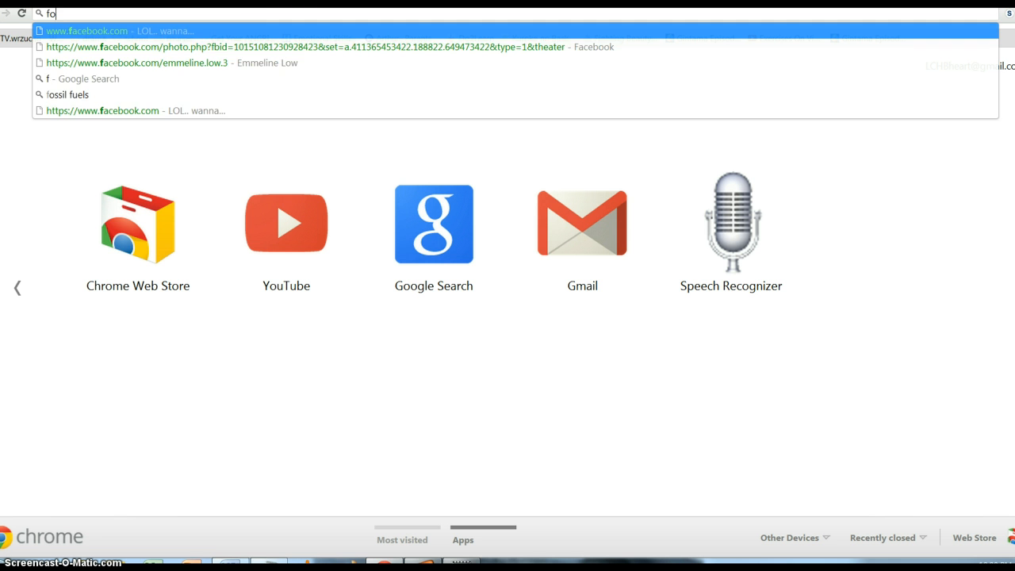
pyautogui.write('ssil fuels')
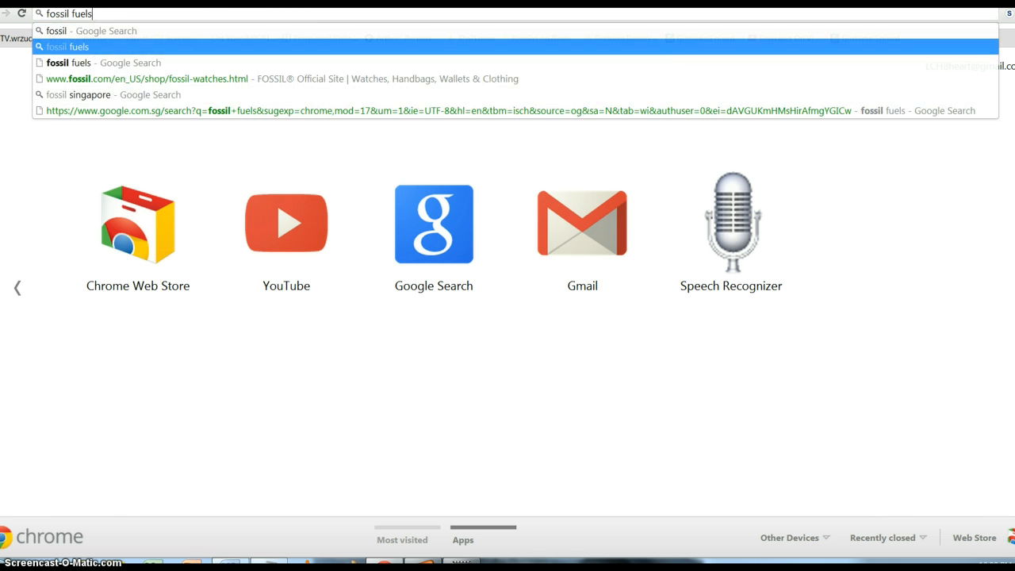
pyautogui.press('Return')
pyautogui.click(298, 27)
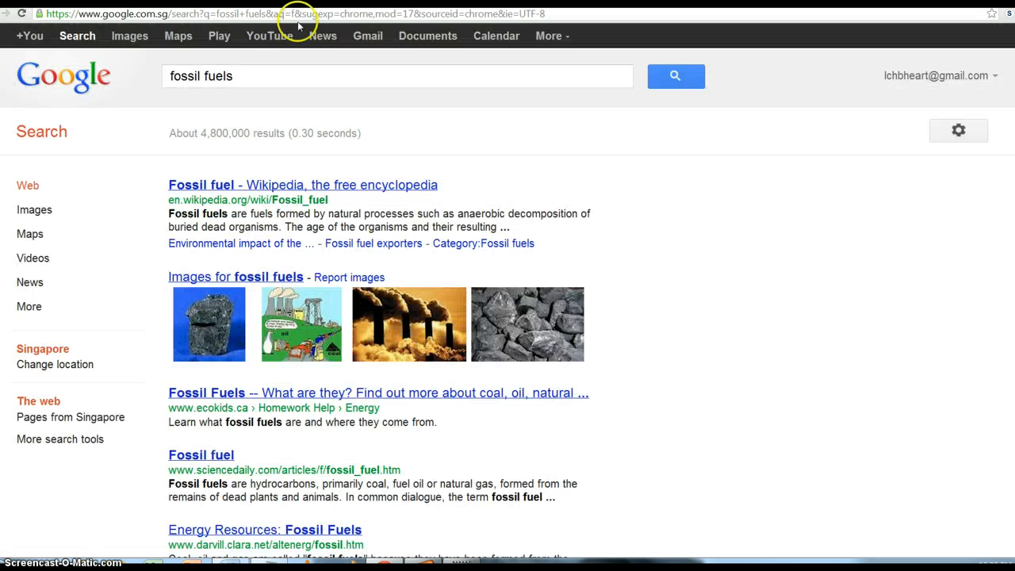
pyautogui.click(125, 37)
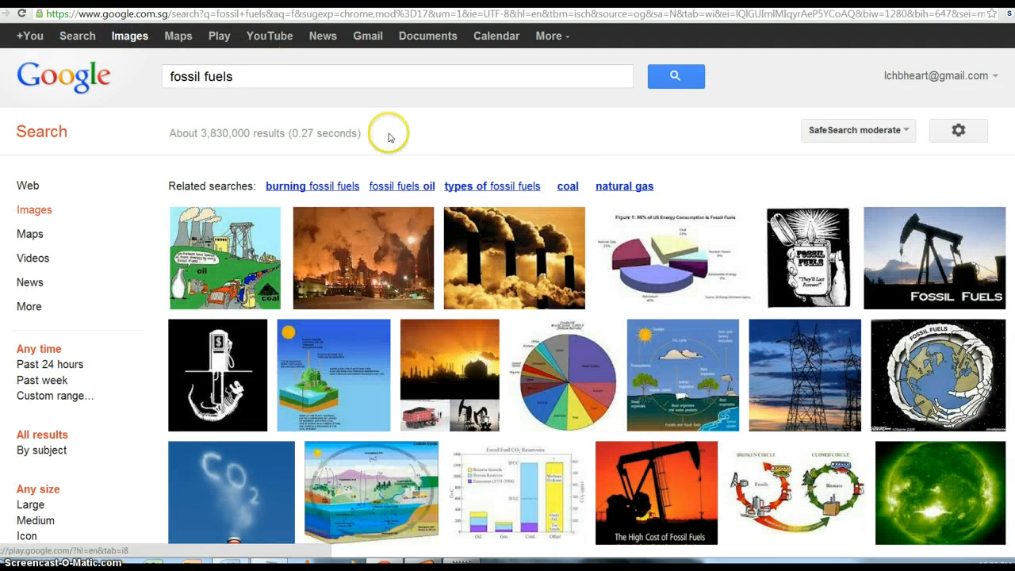
pyautogui.click(471, 246)
pyautogui.rightClick(366, 223)
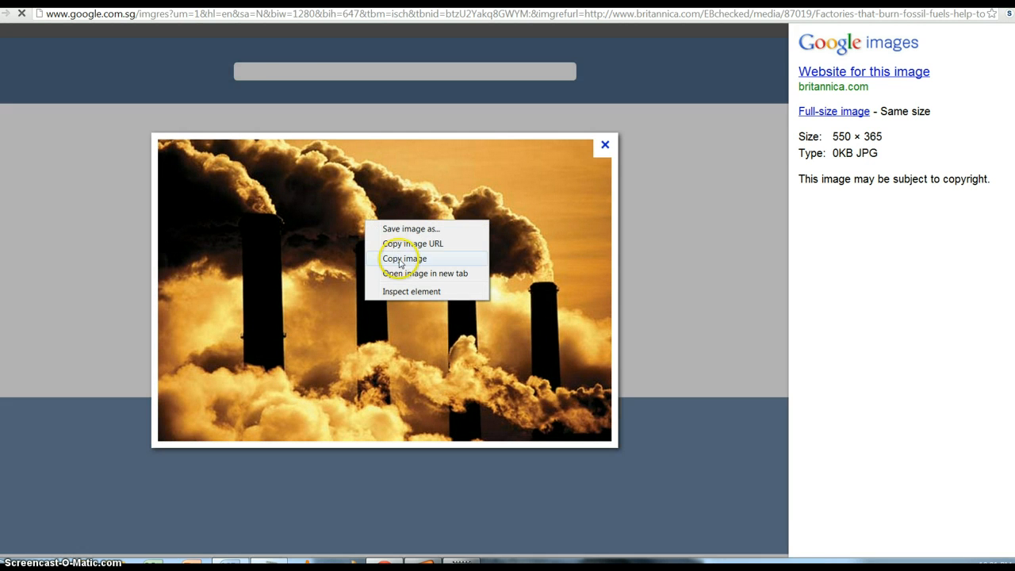
pyautogui.click(400, 259)
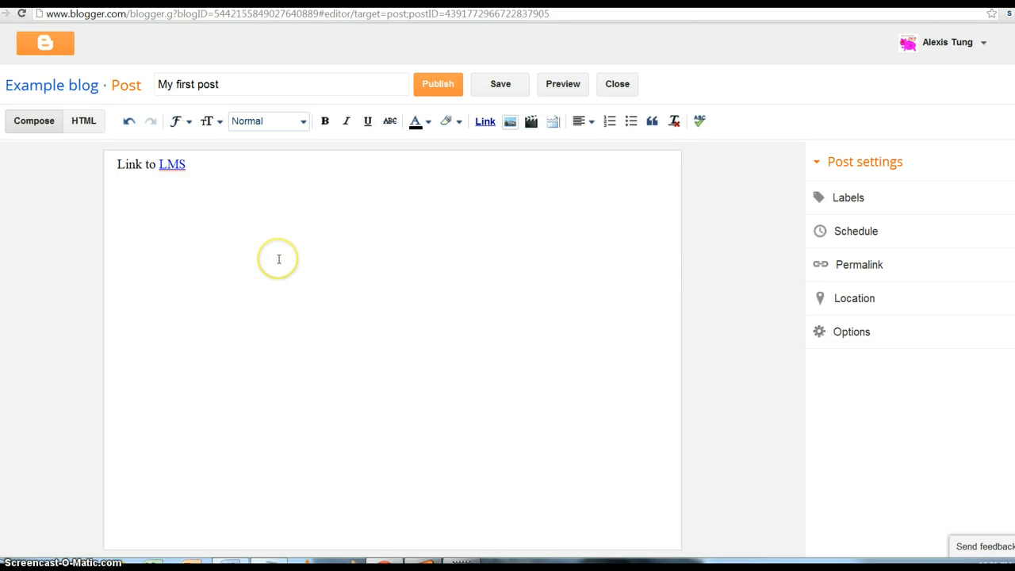
# - Paste the copied chimneys photo into the post below the 'Link to LMS' line
pyautogui.hotkey('ctrl', 'v')
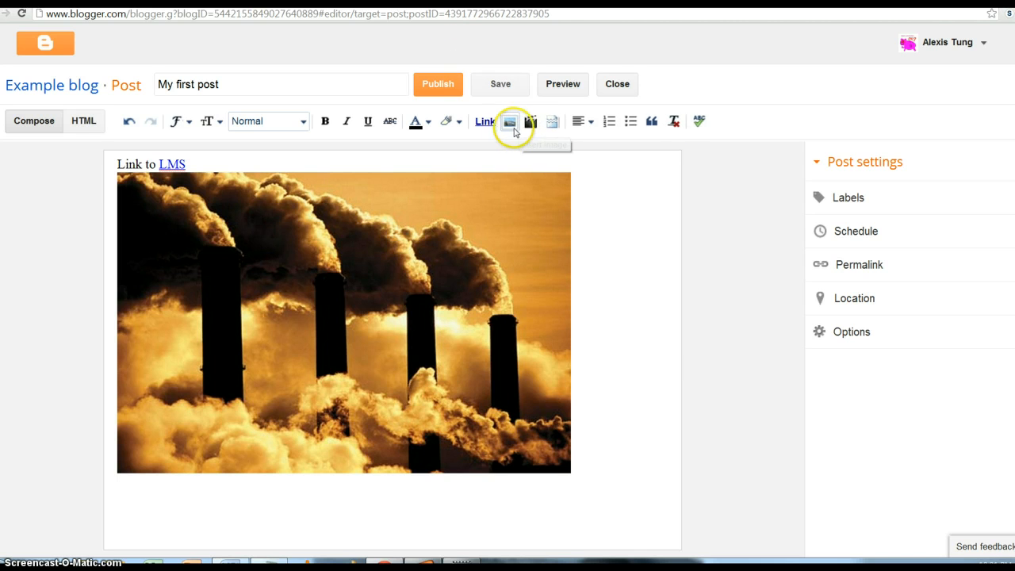
pyautogui.click(510, 123)
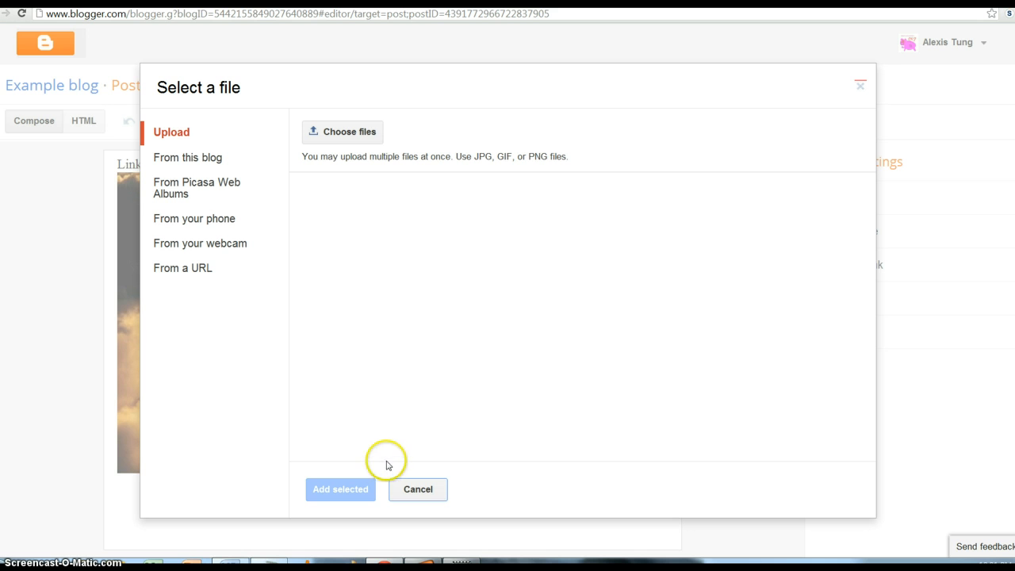
pyautogui.click(416, 491)
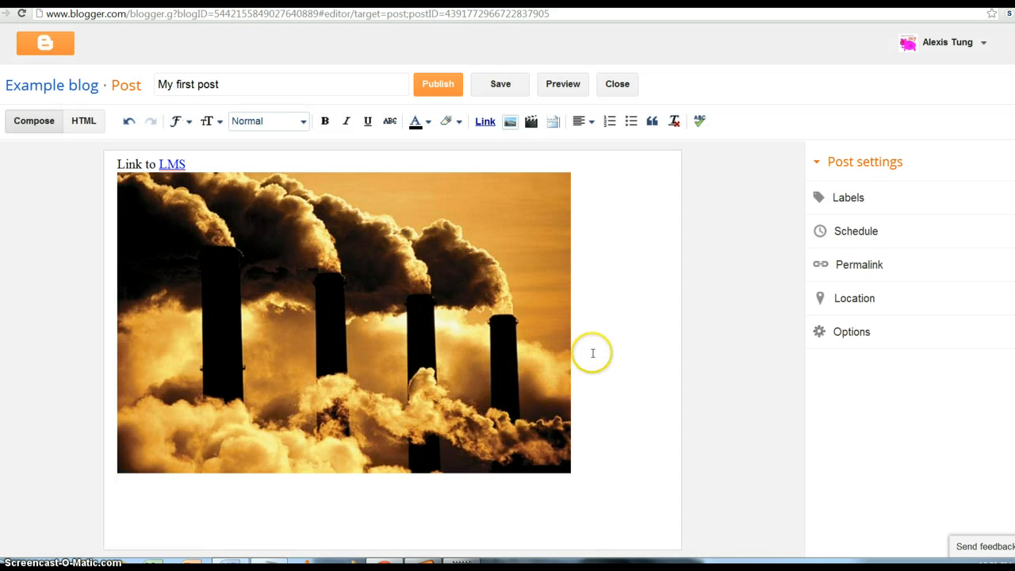
pyautogui.click(600, 355)
pyautogui.click(592, 372)
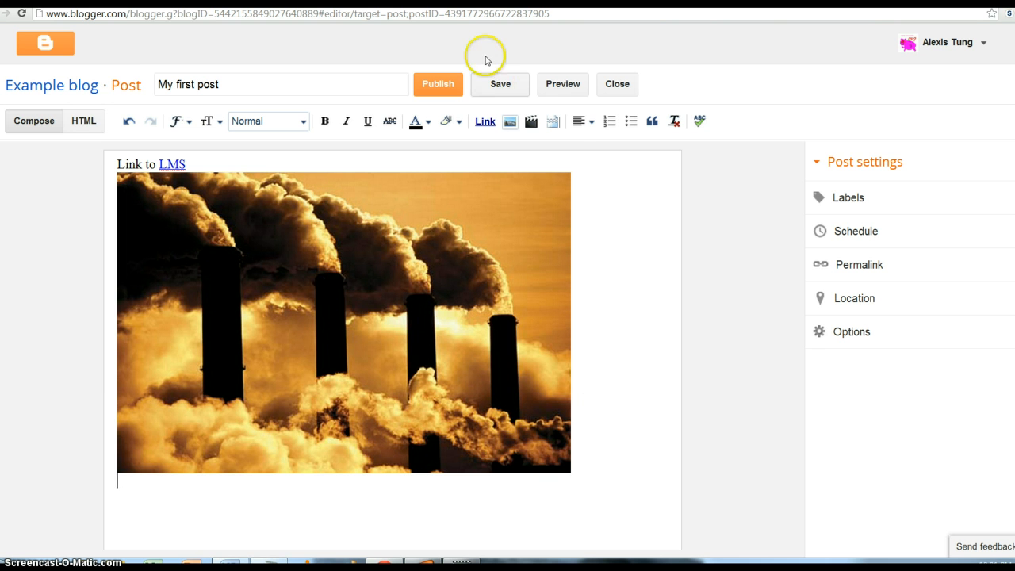
# - Embed the YouTube video 'The Heating Song', found by searching 'mrParr heat song'
pyautogui.click(530, 121)
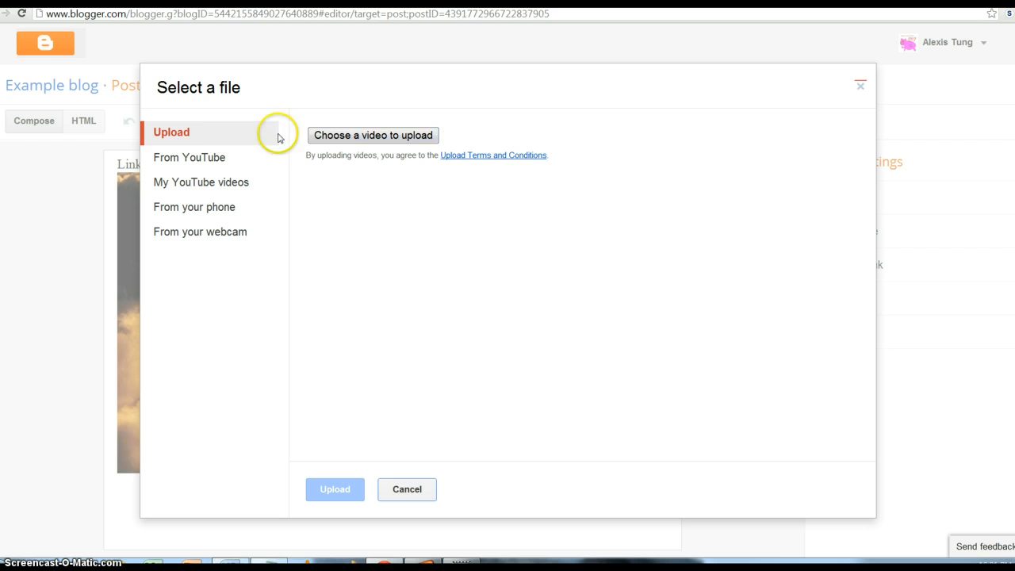
pyautogui.click(213, 159)
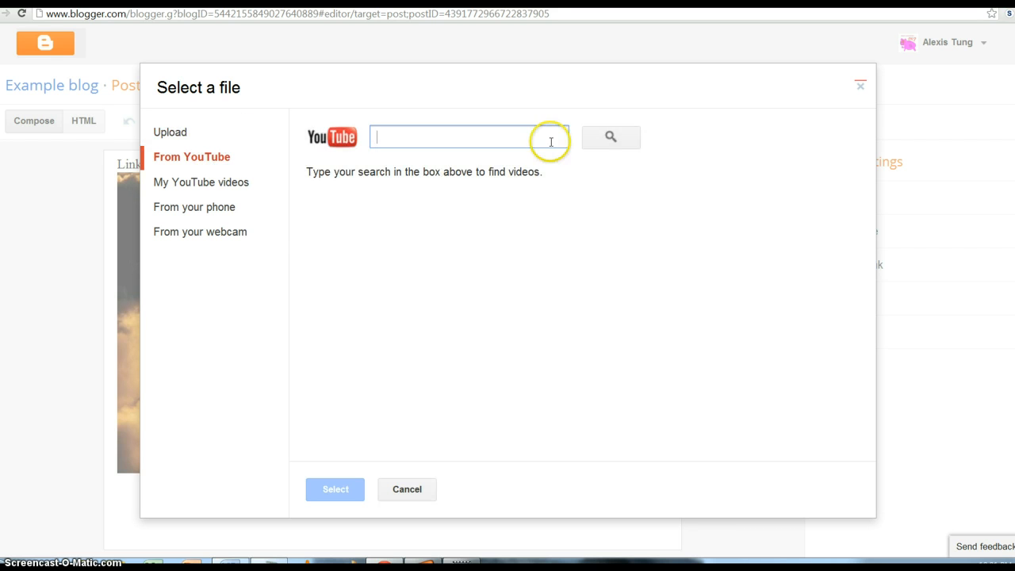
pyautogui.click(549, 142)
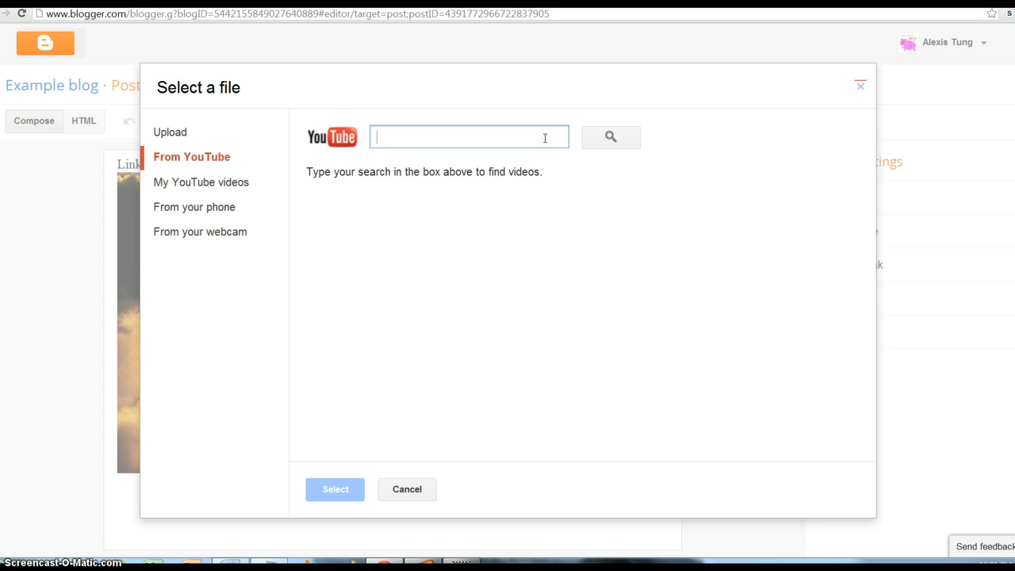
pyautogui.write('mrParr heat')
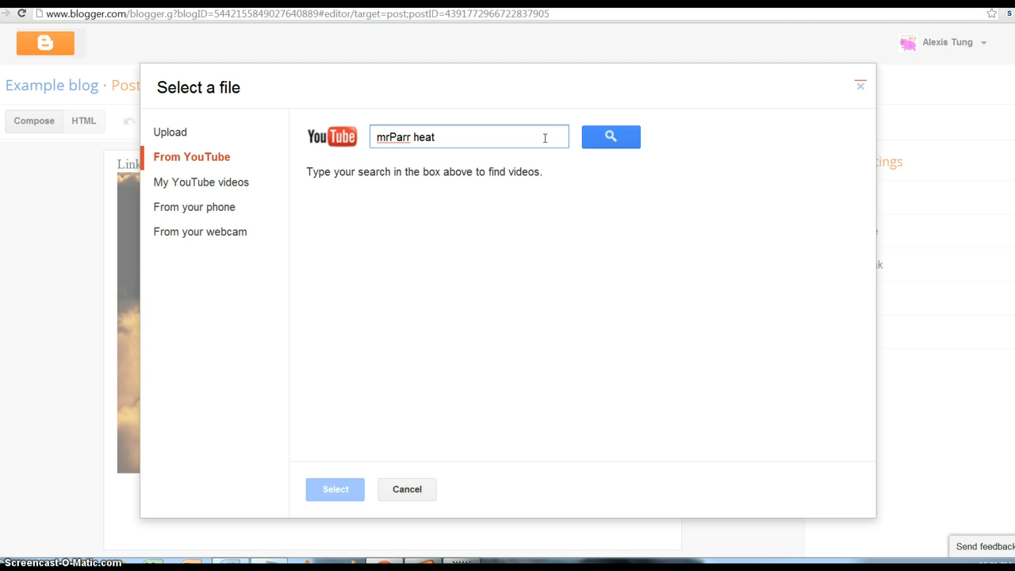
pyautogui.write(' song')
pyautogui.press('Return')
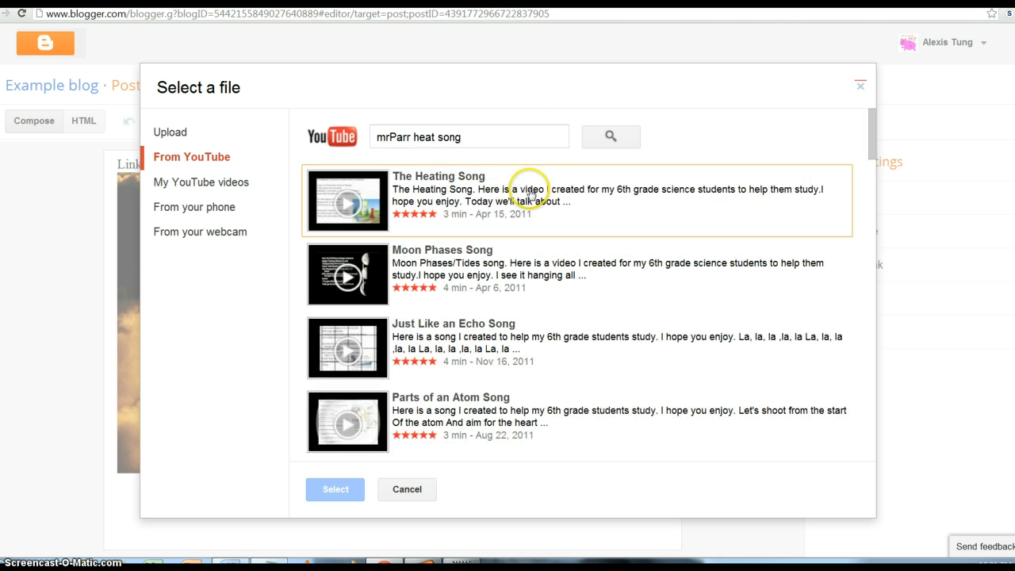
pyautogui.click(521, 186)
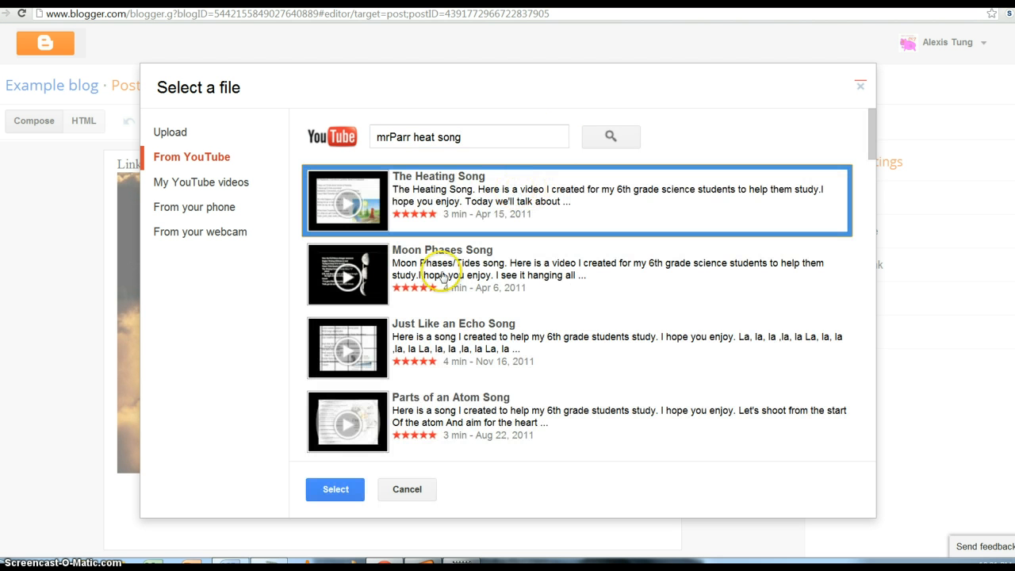
pyautogui.click(354, 485)
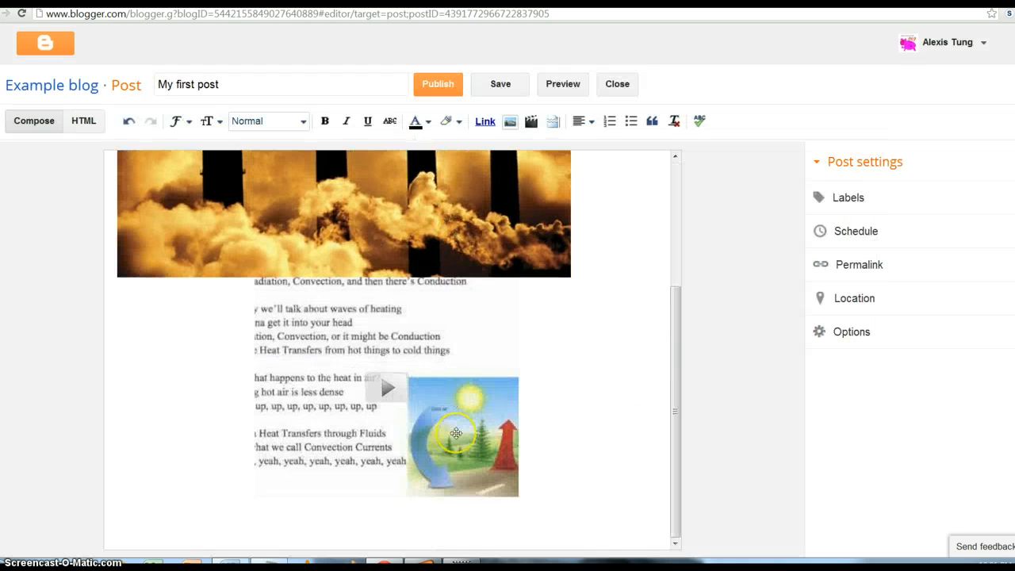
# - Set the embedded Heating Song video's alignment to Left
pyautogui.click(456, 433)
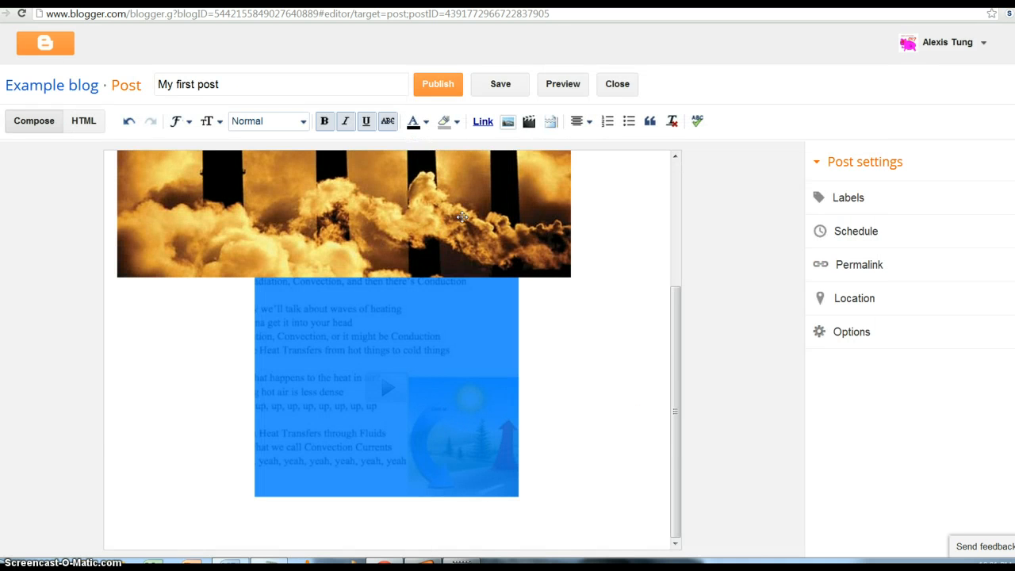
pyautogui.click(581, 127)
pyautogui.click(592, 143)
pyautogui.click(476, 452)
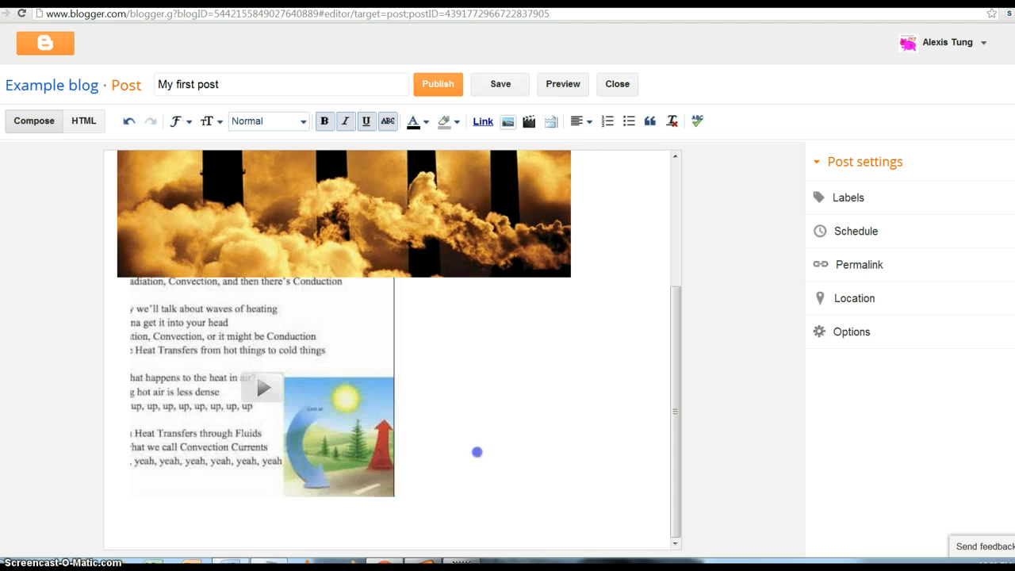
pyautogui.click(204, 453)
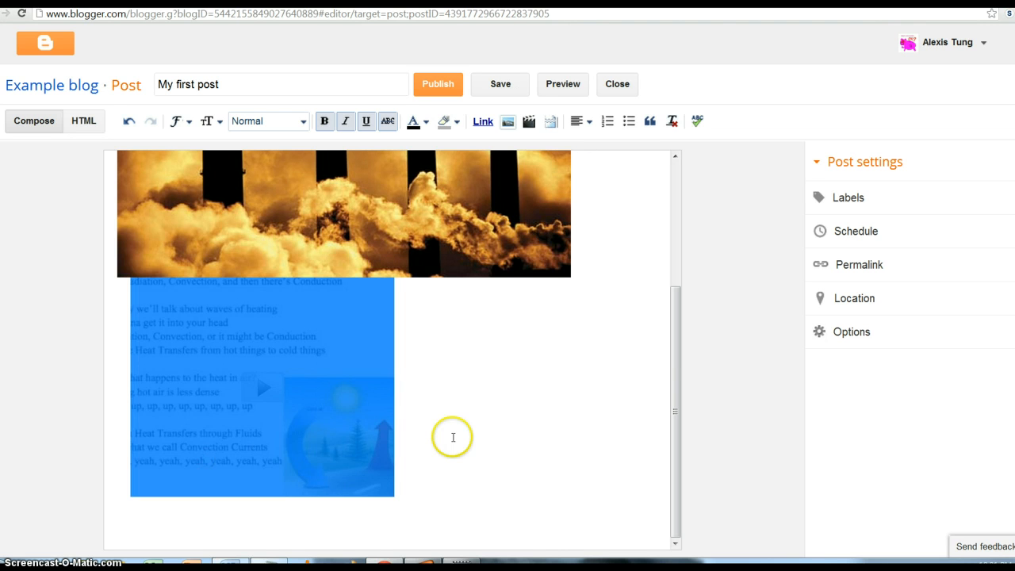
pyautogui.click(452, 437)
pyautogui.click(147, 436)
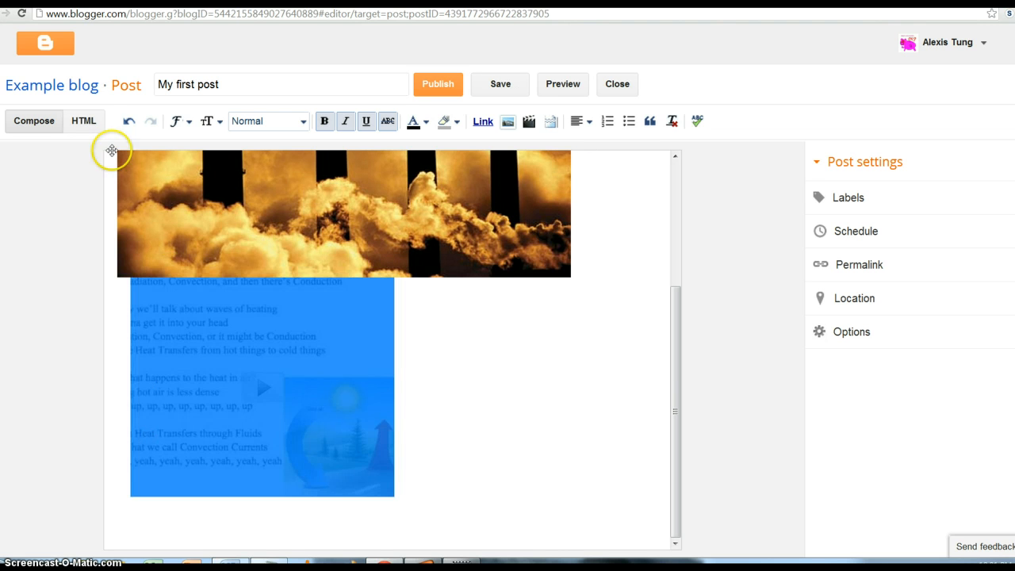
# - In the HTML source, resize the video object and embed from 320×266 to 500×400
pyautogui.click(87, 120)
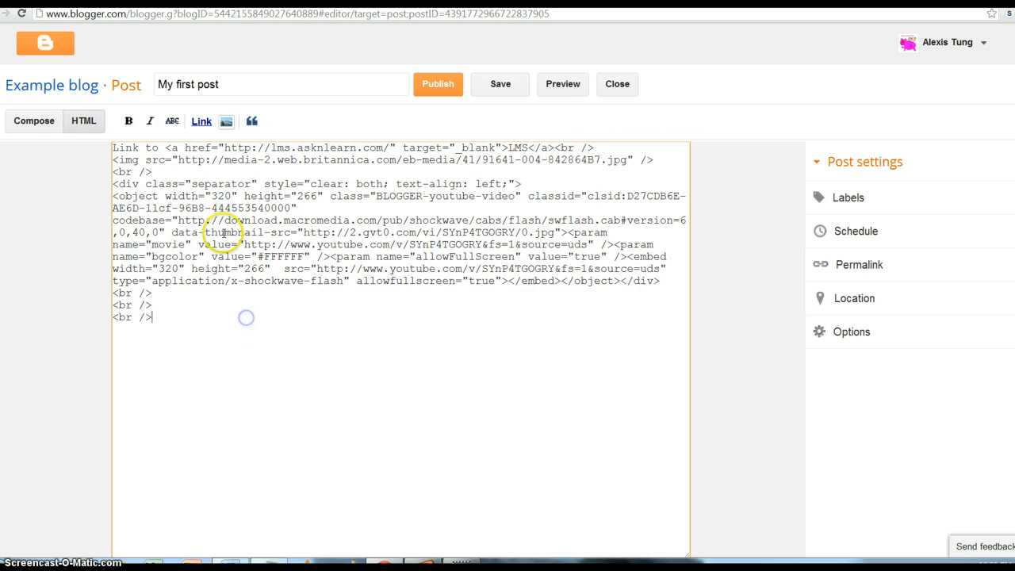
pyautogui.doubleClick(237, 191)
pyautogui.write('500')
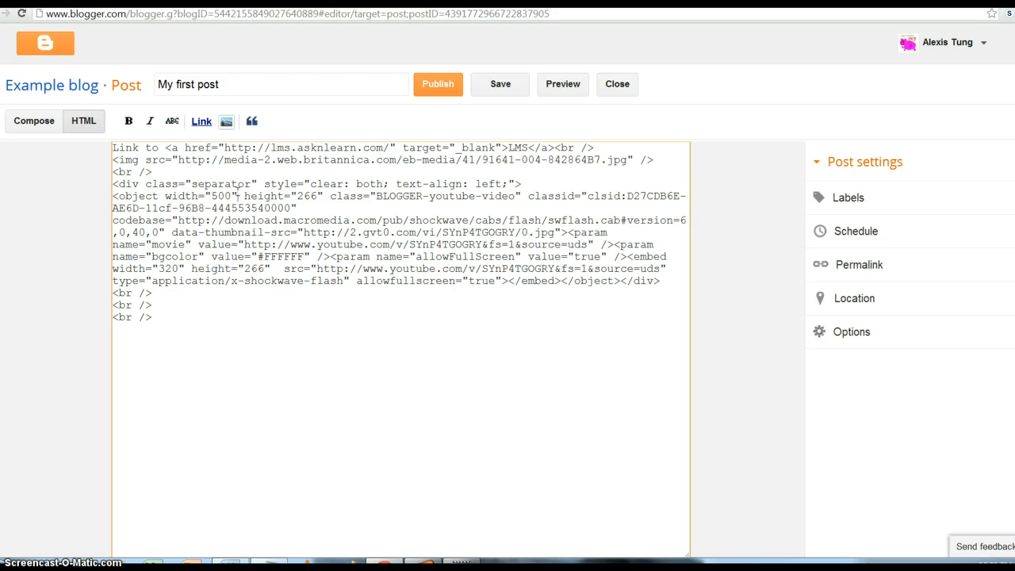
pyautogui.press('BackSpace')
pyautogui.press('BackSpace')
pyautogui.write('4')
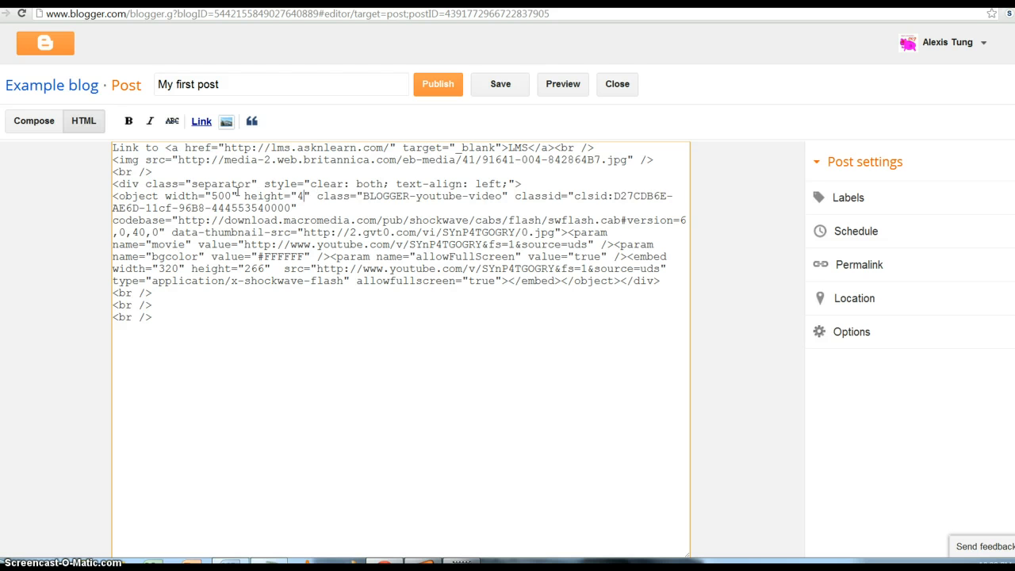
pyautogui.write('00')
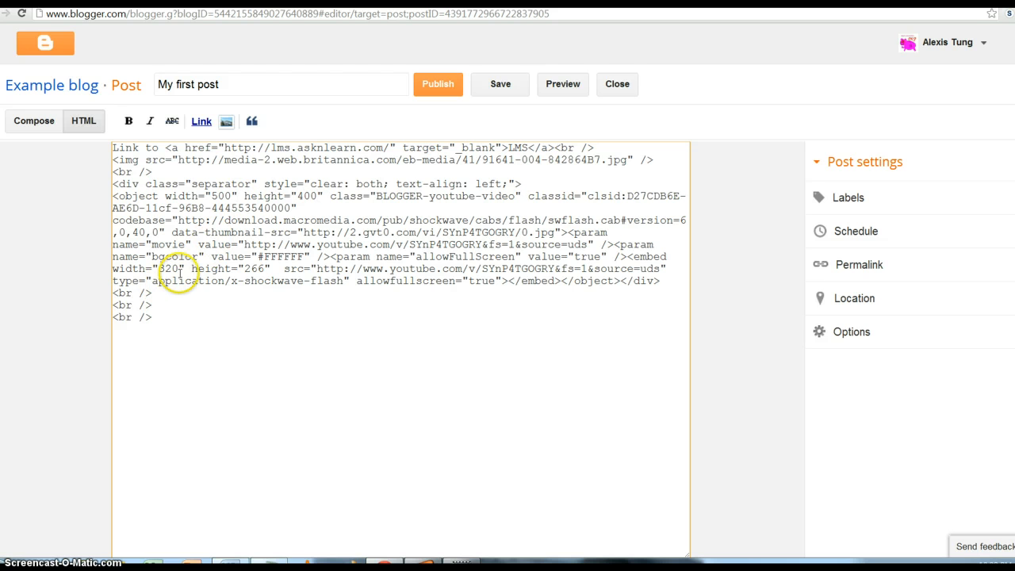
pyautogui.doubleClick(171, 269)
pyautogui.write('500')
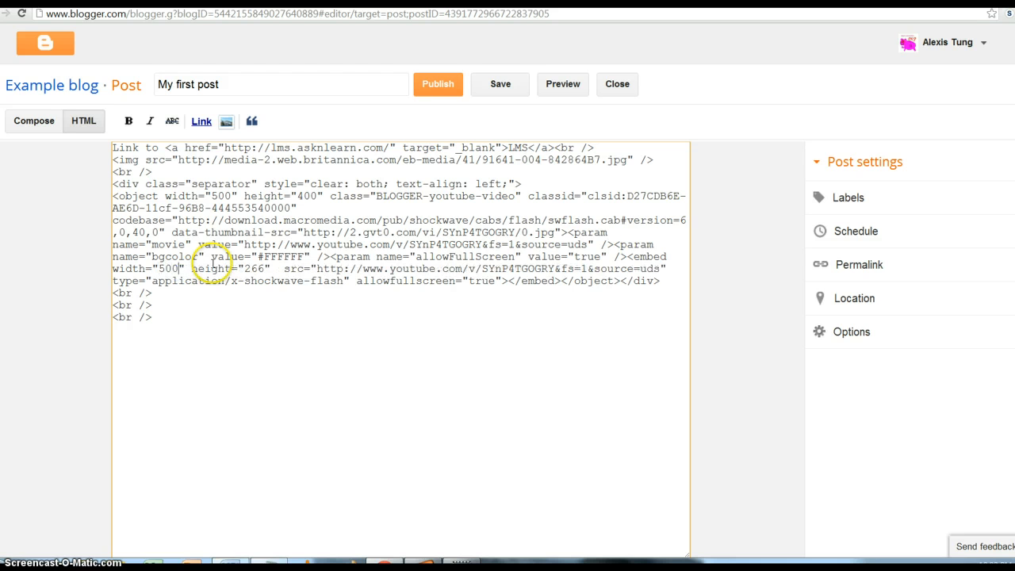
pyautogui.press('Delete')
pyautogui.press('BackSpace')
pyautogui.press('BackSpace')
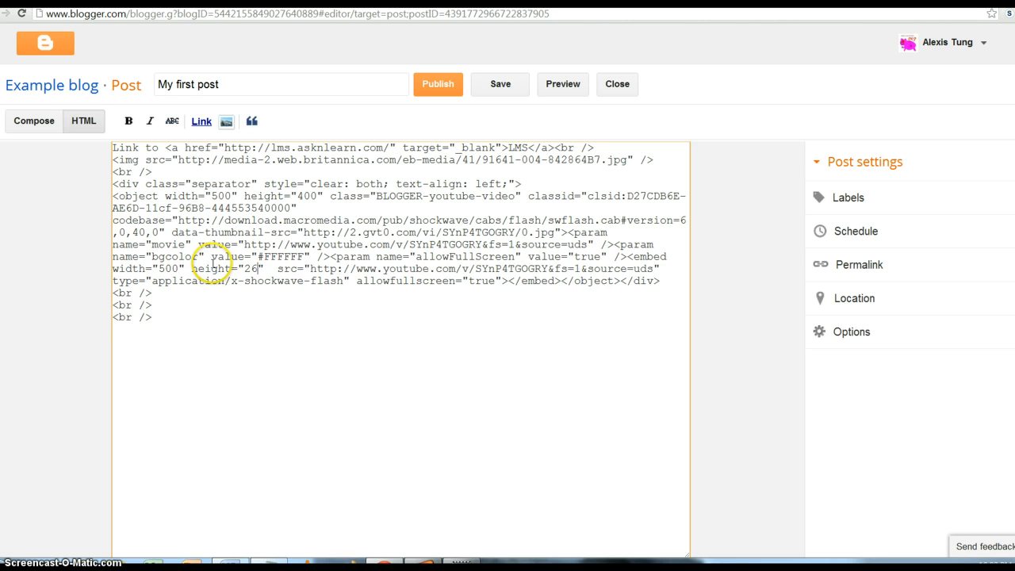
pyautogui.write('400')
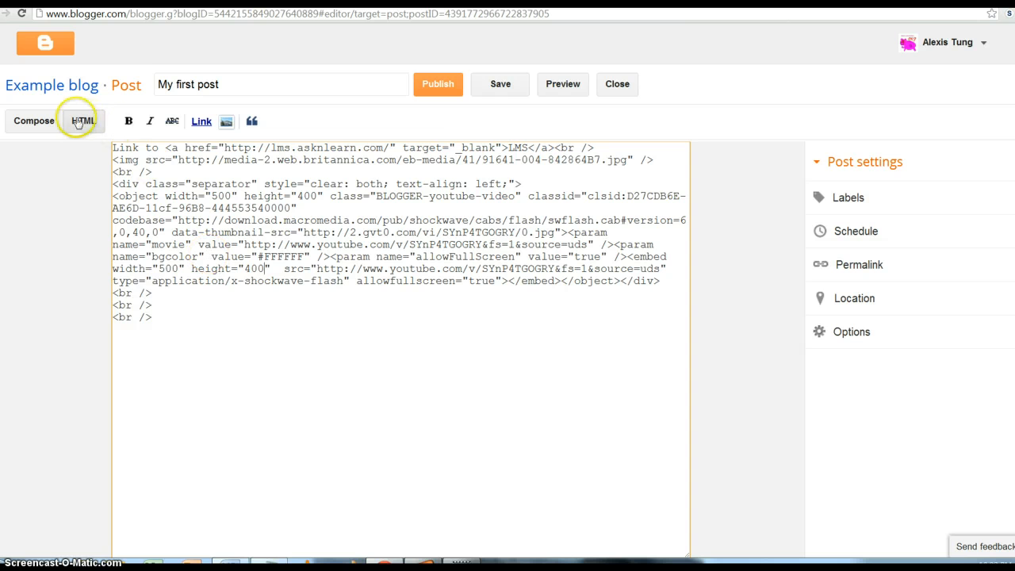
# - Return to Compose view and select the smokestack image above the Heating Song video
pyautogui.click(43, 122)
pyautogui.click(586, 377)
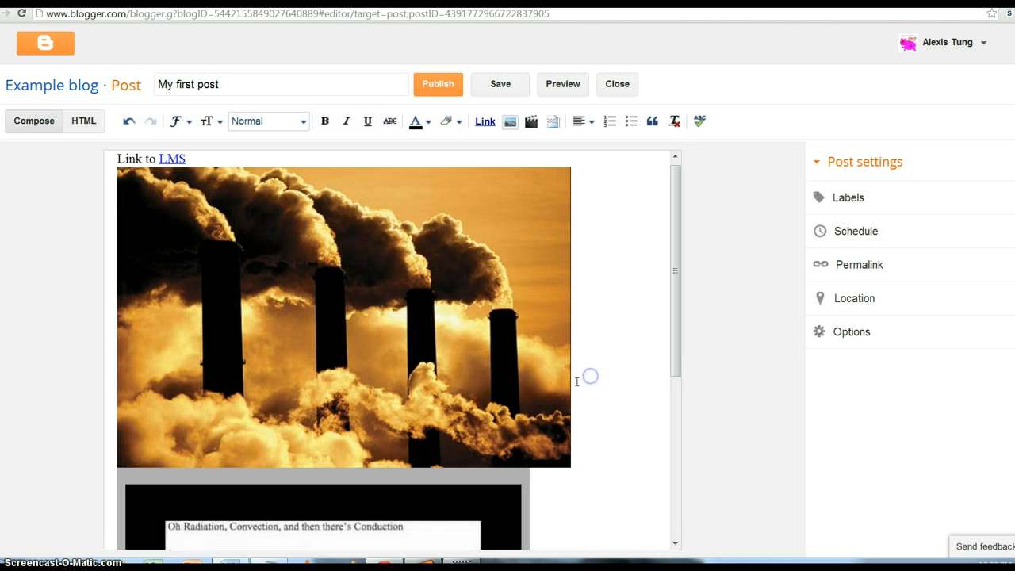
pyautogui.scroll(-4, 589, 376)
pyautogui.scroll(4, 567, 454)
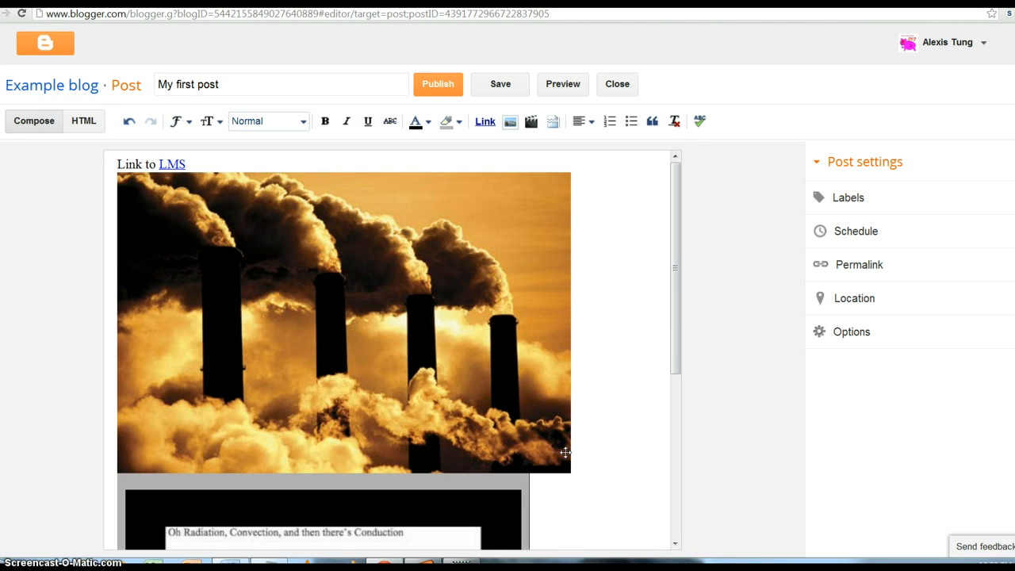
pyautogui.scroll(-4, 566, 452)
pyautogui.scroll(3, 566, 453)
pyautogui.scroll(1, 566, 453)
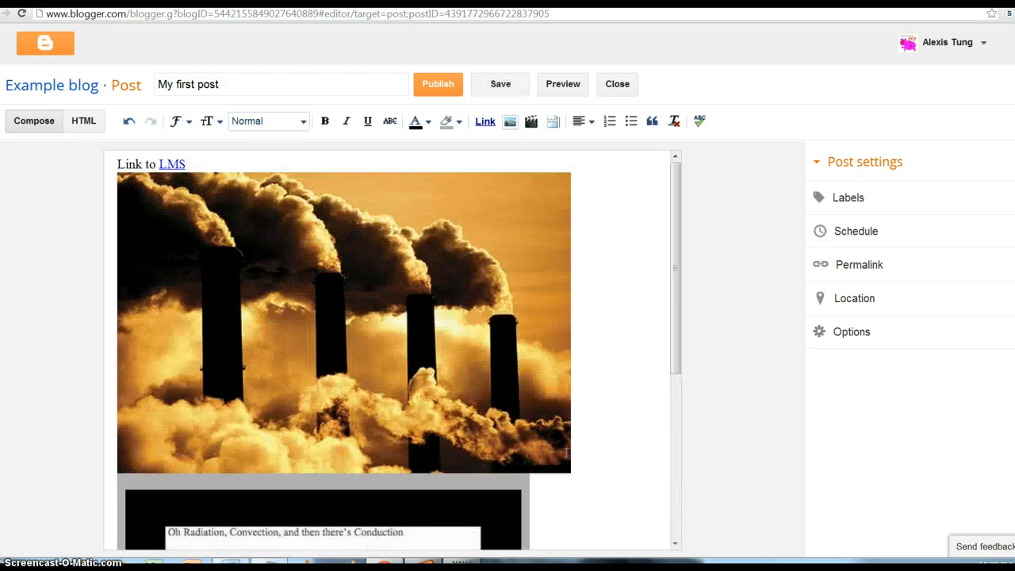
pyautogui.click(605, 381)
pyautogui.click(407, 338)
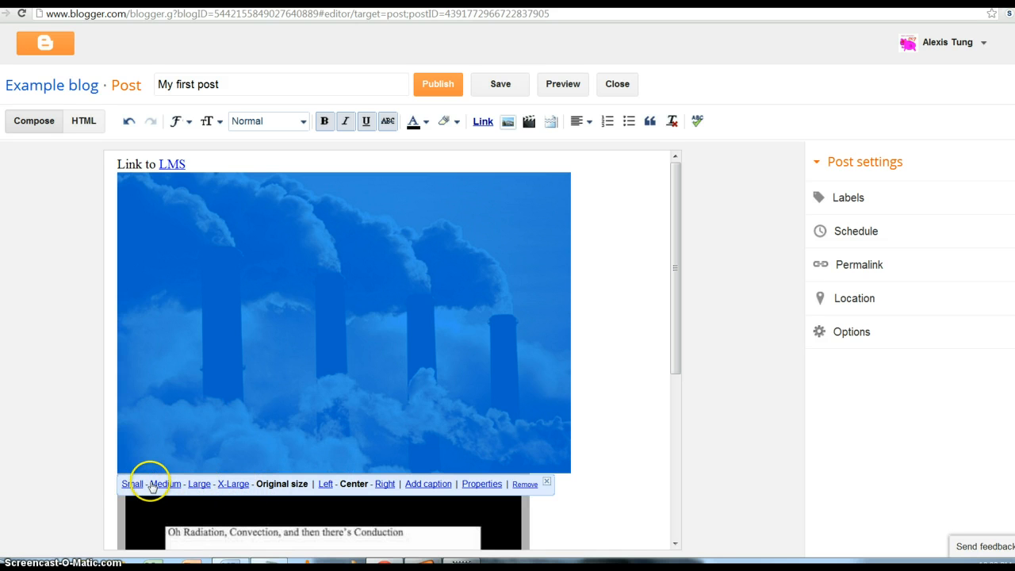
# - Resize the smokestack image to Large and review its title and alt text without changes
pyautogui.click(201, 485)
pyautogui.click(500, 358)
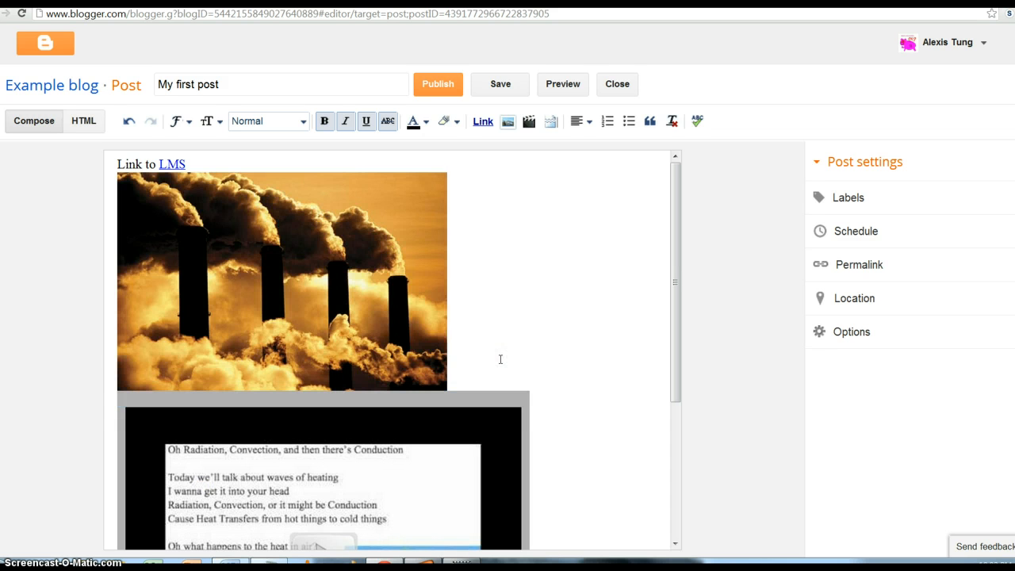
pyautogui.click(423, 321)
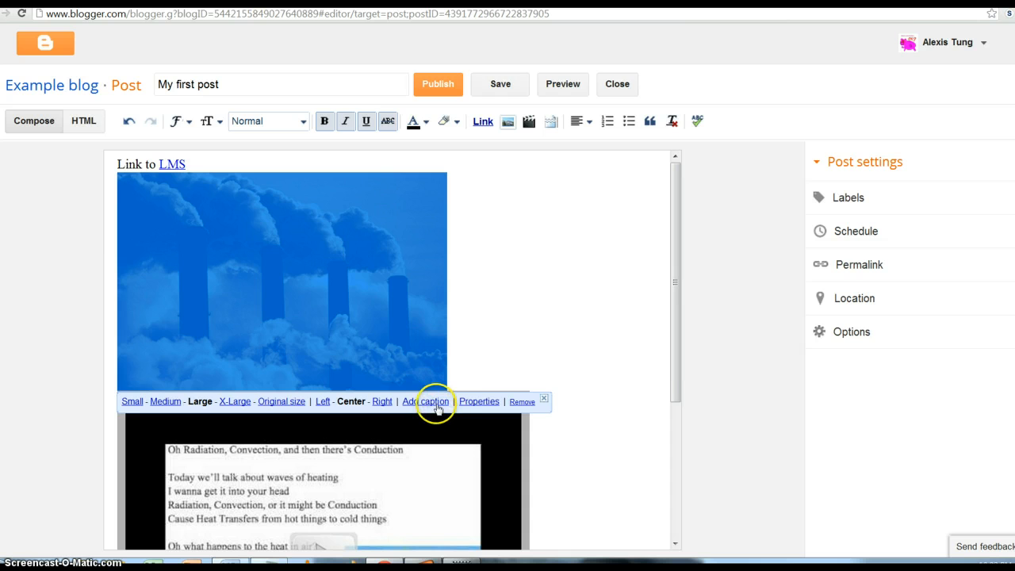
pyautogui.click(468, 401)
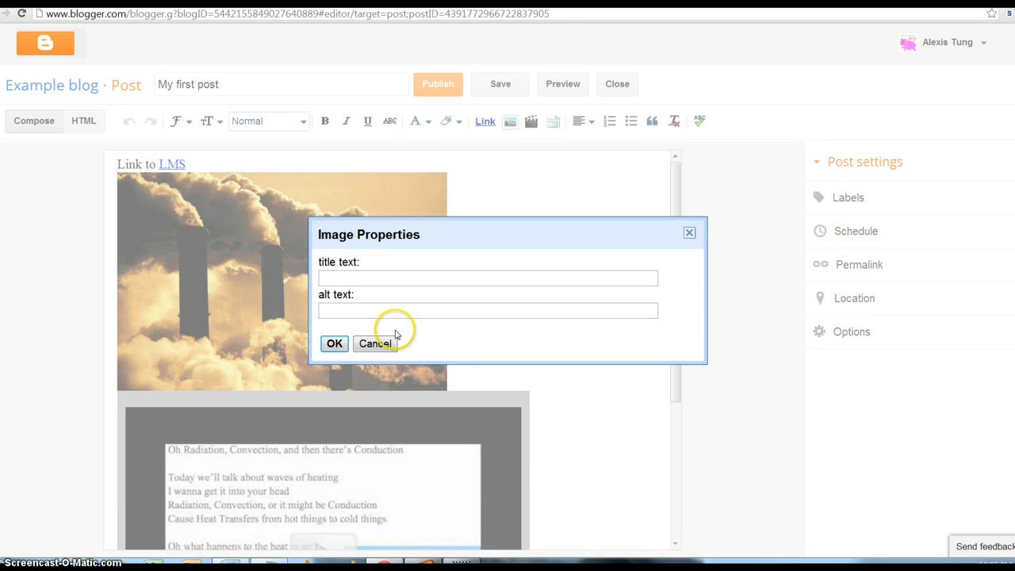
pyautogui.click(375, 274)
pyautogui.click(373, 313)
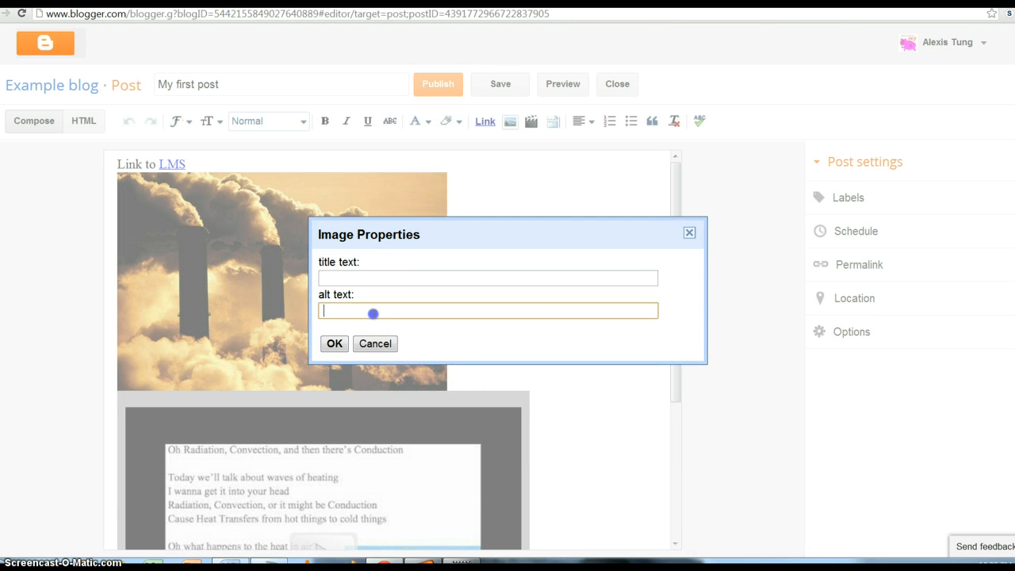
pyautogui.click(374, 343)
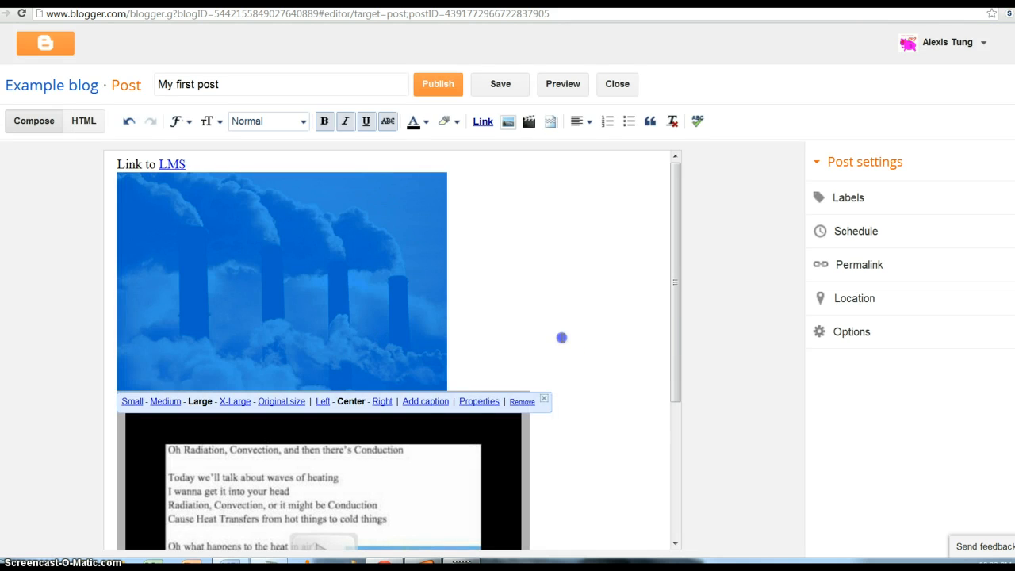
# - Add an empty line below the Heating Song video
pyautogui.click(562, 337)
pyautogui.scroll(-3, 562, 336)
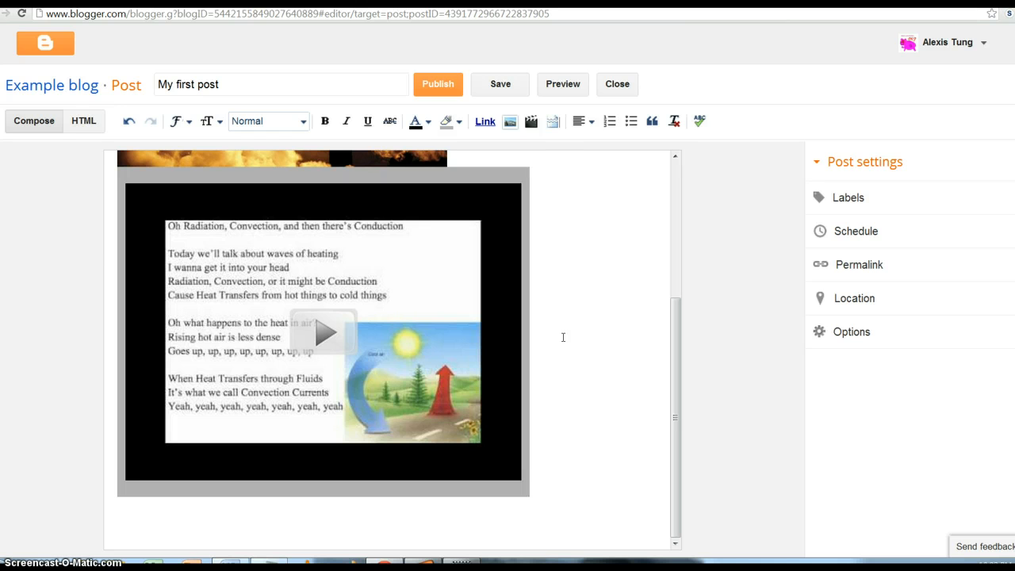
pyautogui.press('Return')
# - Copy the two-row number table (1 to 6) from the Word document and return to Blogger
pyautogui.click(246, 561)
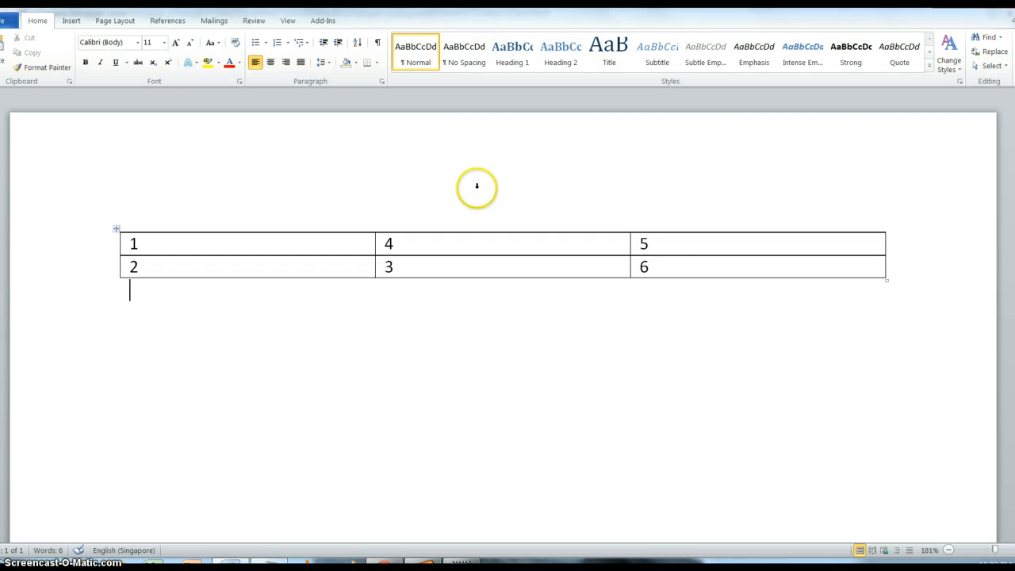
pyautogui.moveTo(672, 266); pyautogui.dragTo(133, 244)
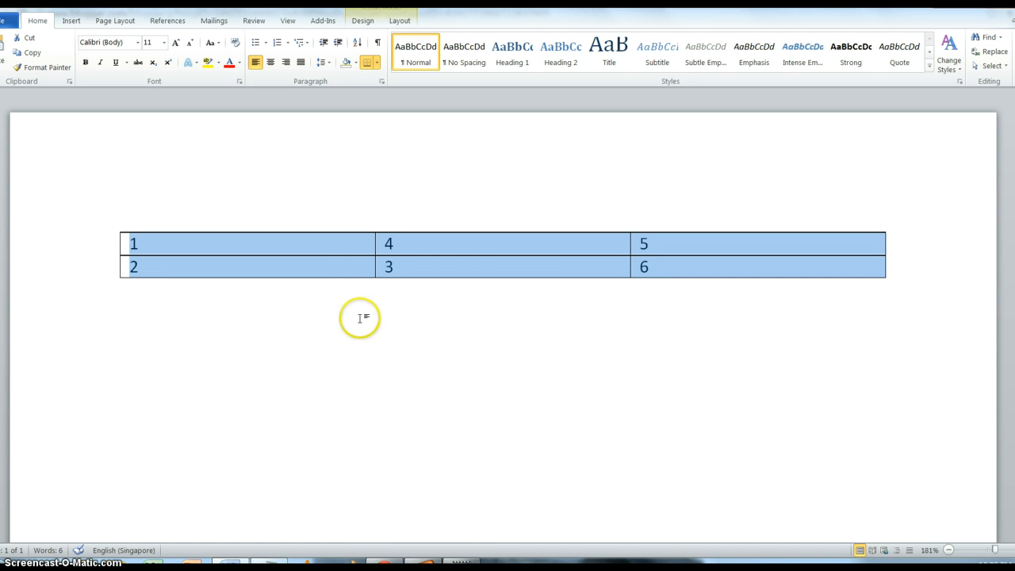
pyautogui.rightClick(367, 265)
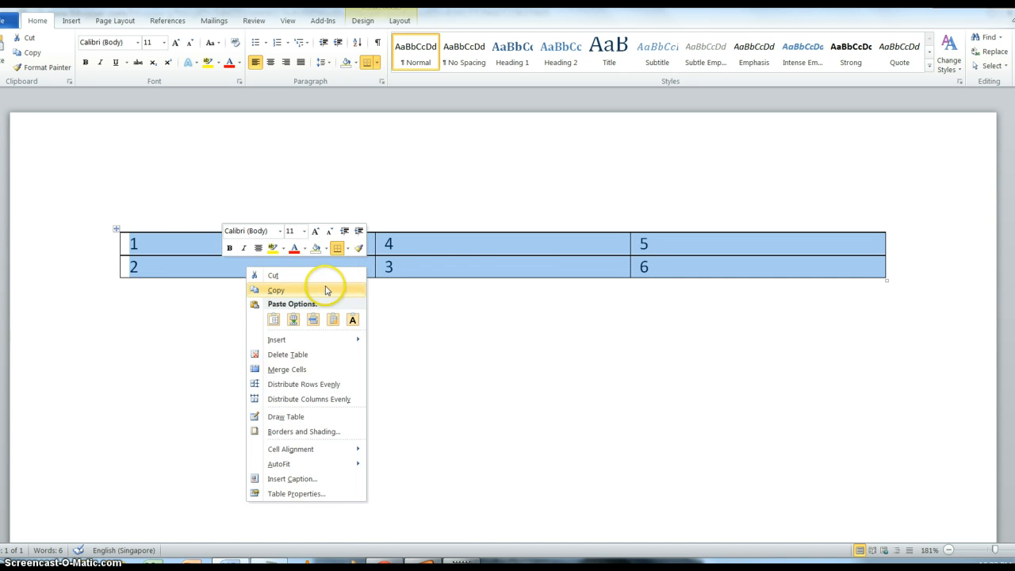
pyautogui.click(423, 353)
pyautogui.click(385, 563)
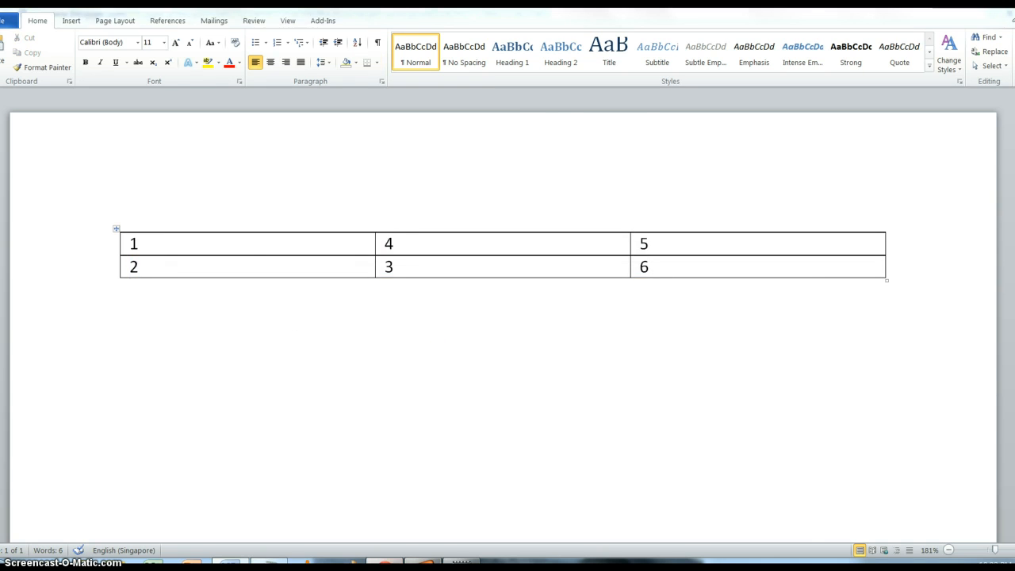
# - Paste the Word table (1, 4, 5 / 2, 3, 6) below the Heating Song video
pyautogui.rightClick(390, 512)
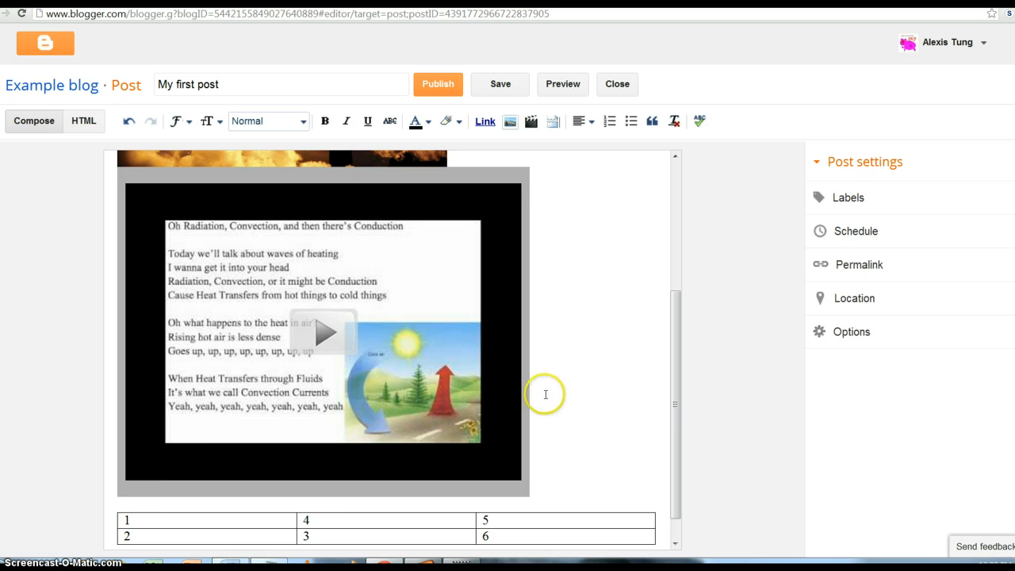
pyautogui.scroll(-1, 547, 395)
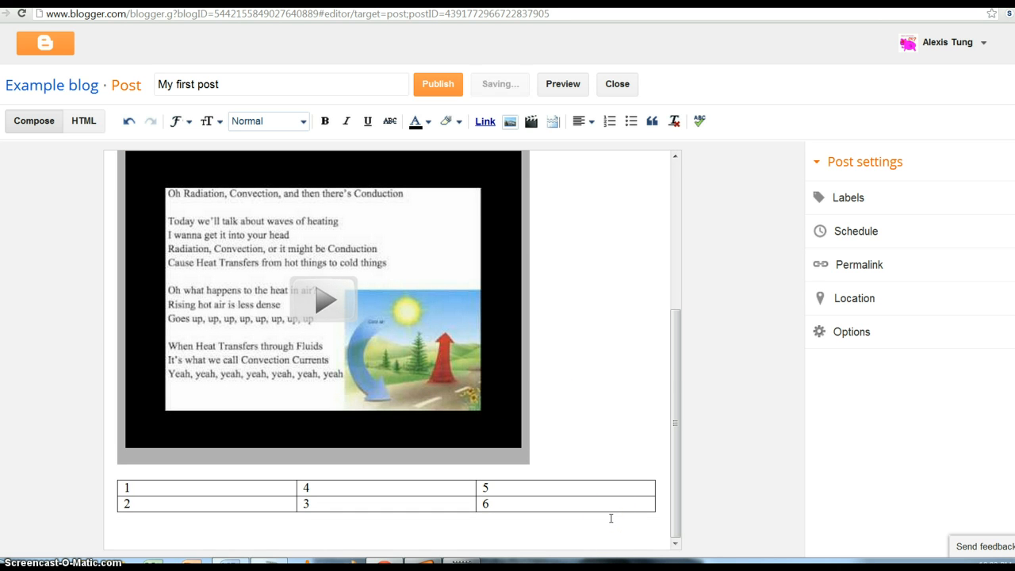
pyautogui.click(593, 452)
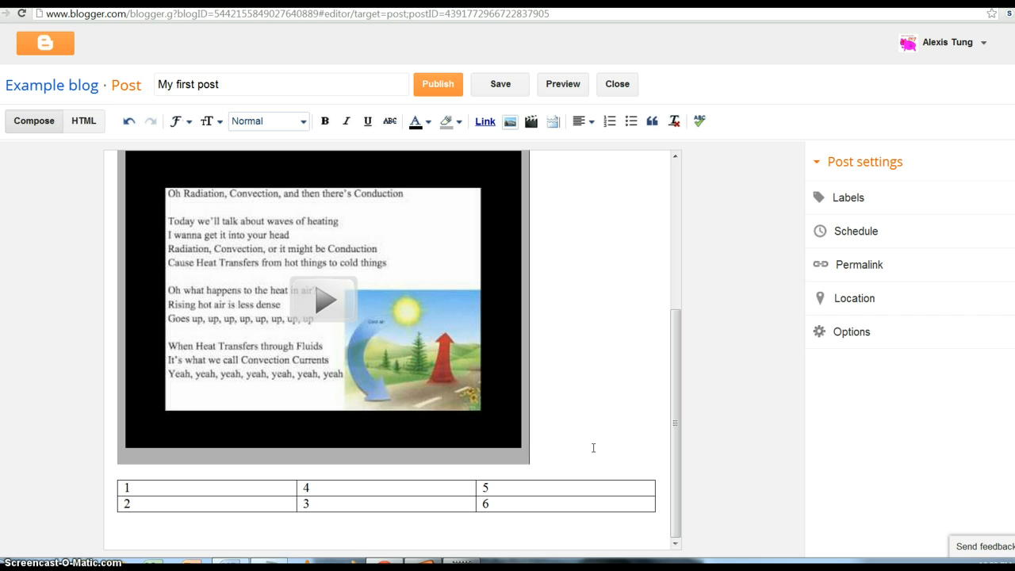
pyautogui.click(593, 443)
pyautogui.click(588, 433)
pyautogui.scroll(3, 588, 433)
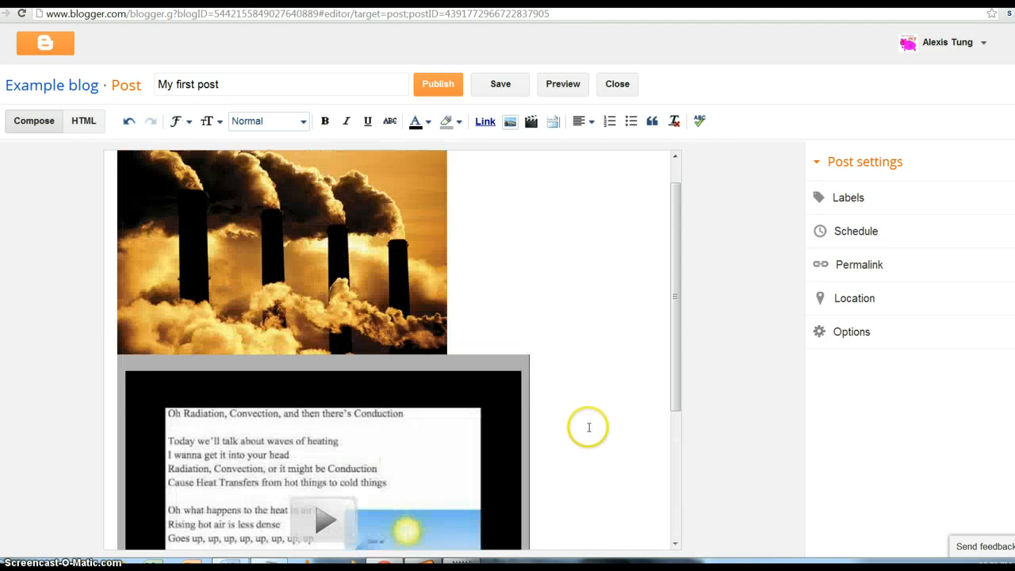
pyautogui.scroll(1, 588, 427)
# - Add the label Skills to the post and dismiss the rest reminder prompts
pyautogui.click(842, 193)
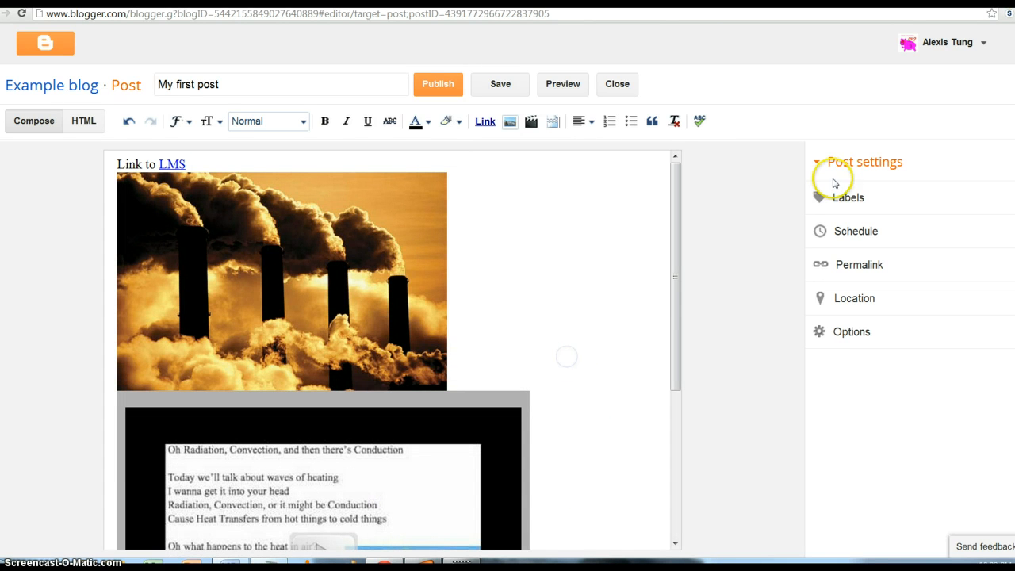
pyautogui.click(866, 251)
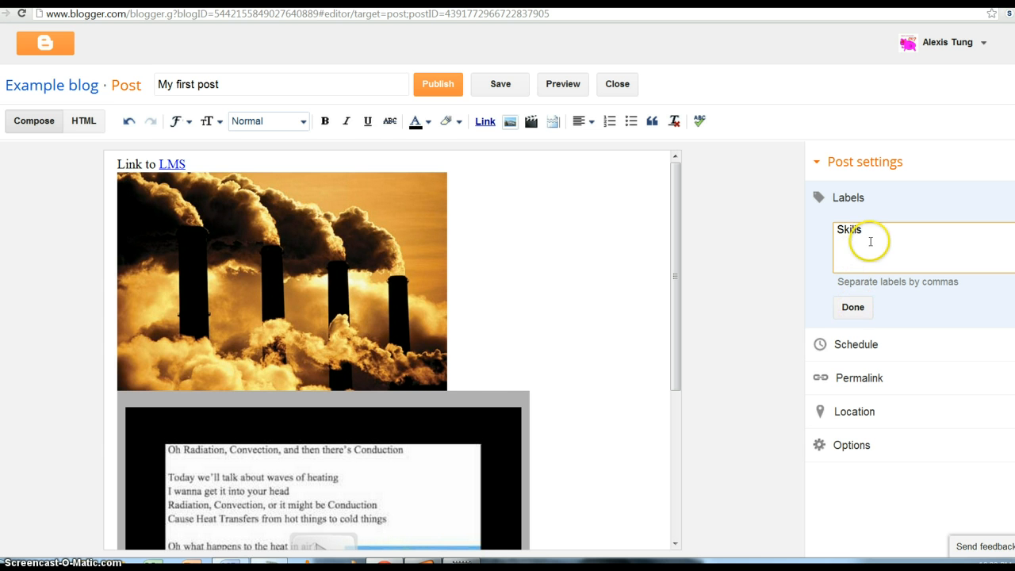
pyautogui.click(853, 306)
pyautogui.click(568, 229)
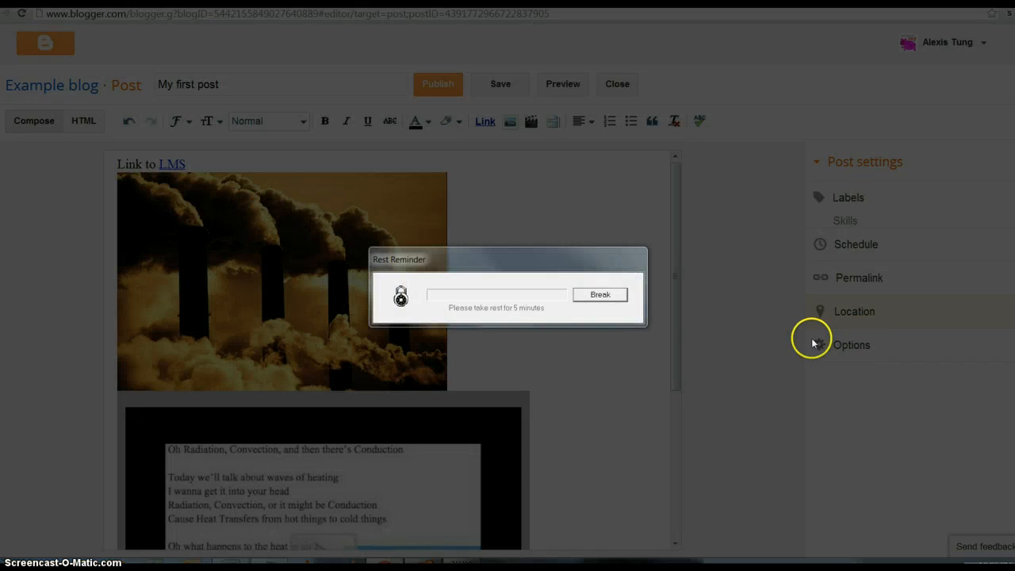
pyautogui.click(598, 293)
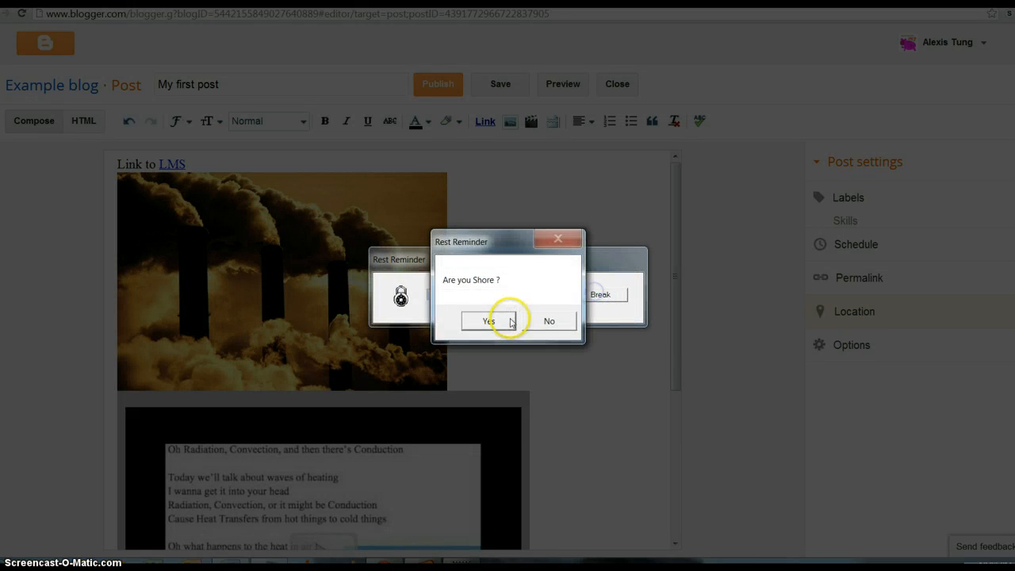
pyautogui.click(481, 318)
pyautogui.click(495, 320)
# - Look through the post's options, location, permalink and schedule settings
pyautogui.click(884, 344)
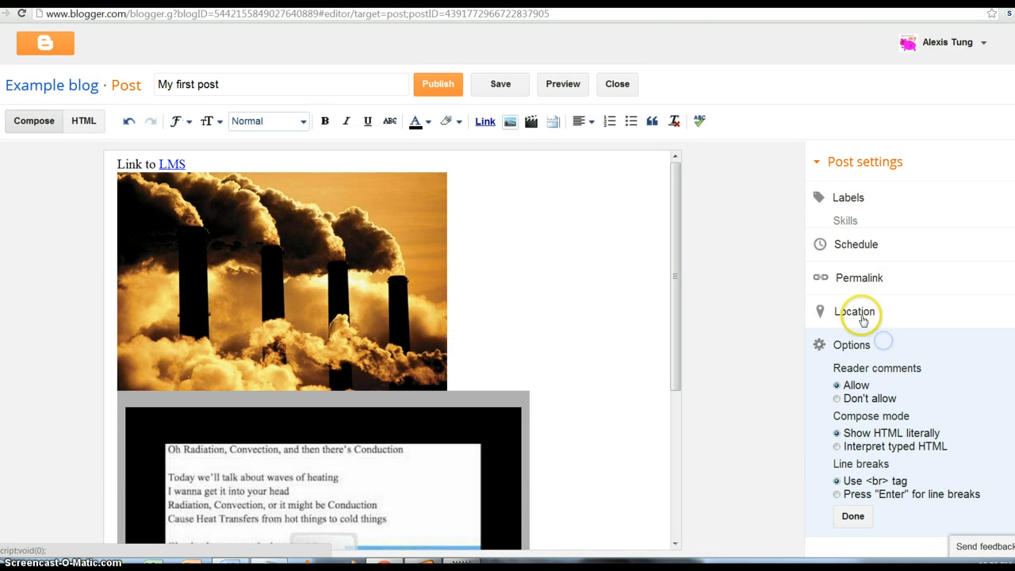
pyautogui.click(861, 312)
pyautogui.click(860, 307)
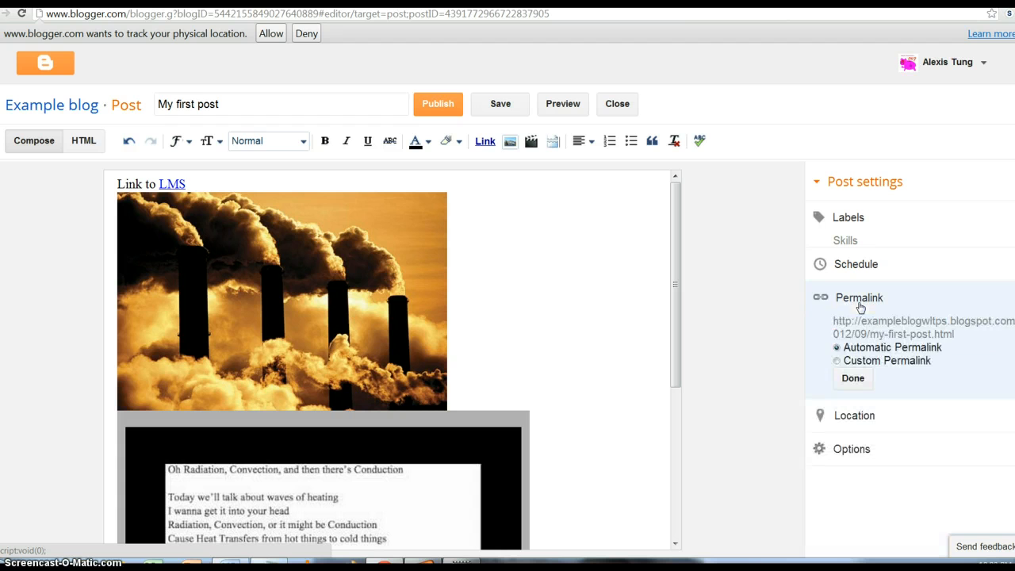
pyautogui.click(861, 268)
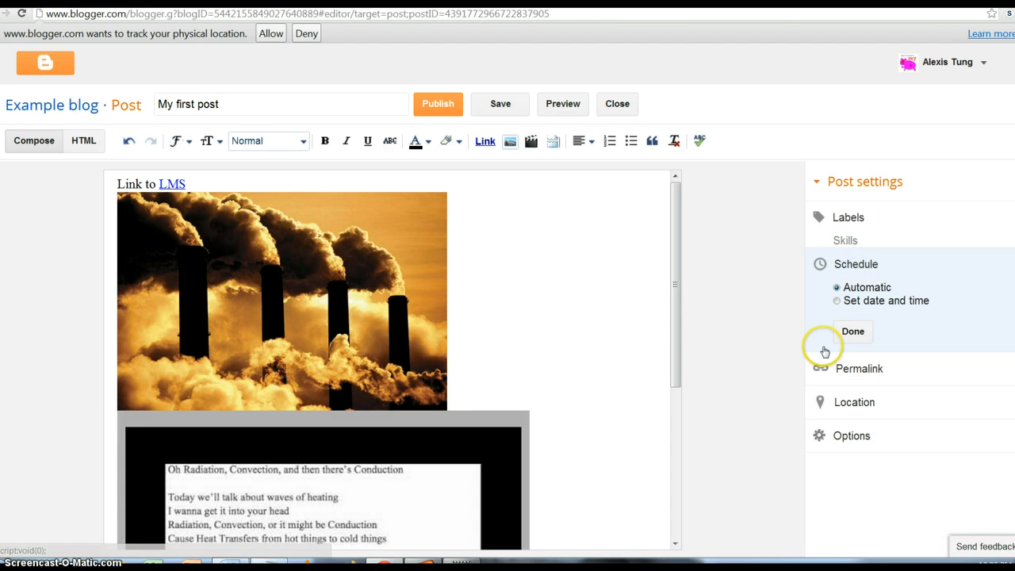
pyautogui.scroll(-1, 631, 288)
pyautogui.scroll(-4, 632, 288)
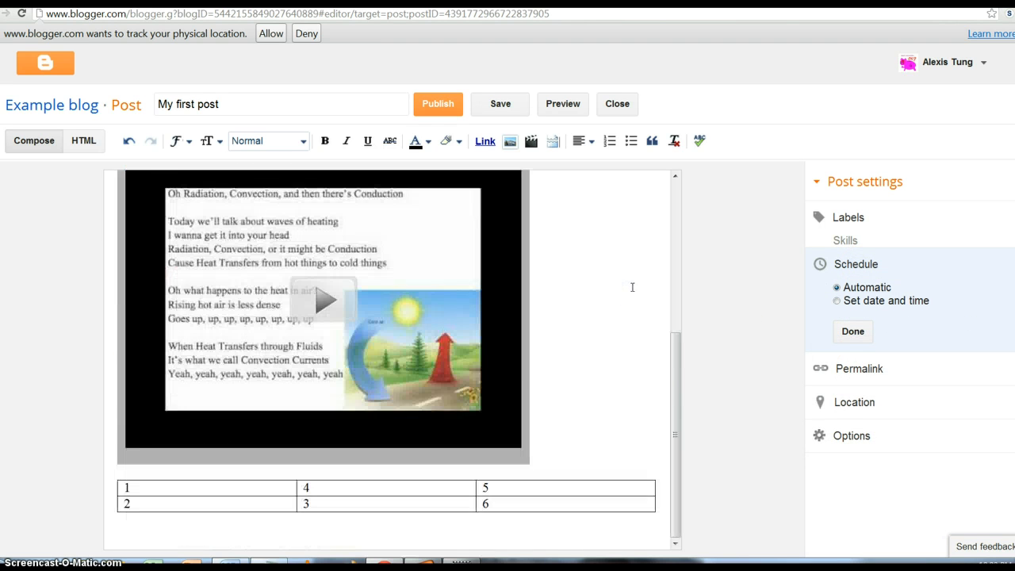
pyautogui.scroll(5, 631, 287)
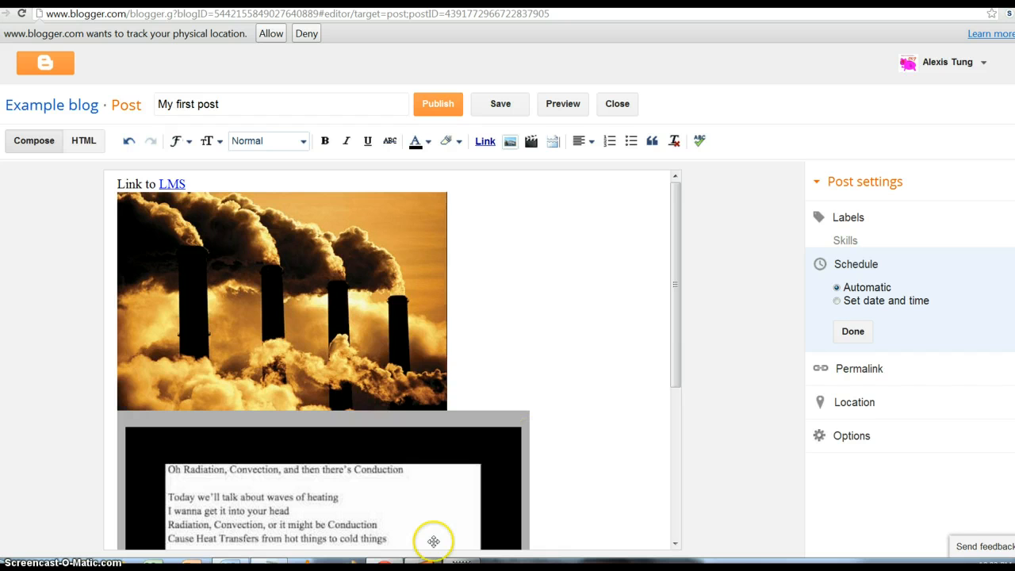
# - Reopen Labels and confirm Skills as the post's label
pyautogui.click(553, 389)
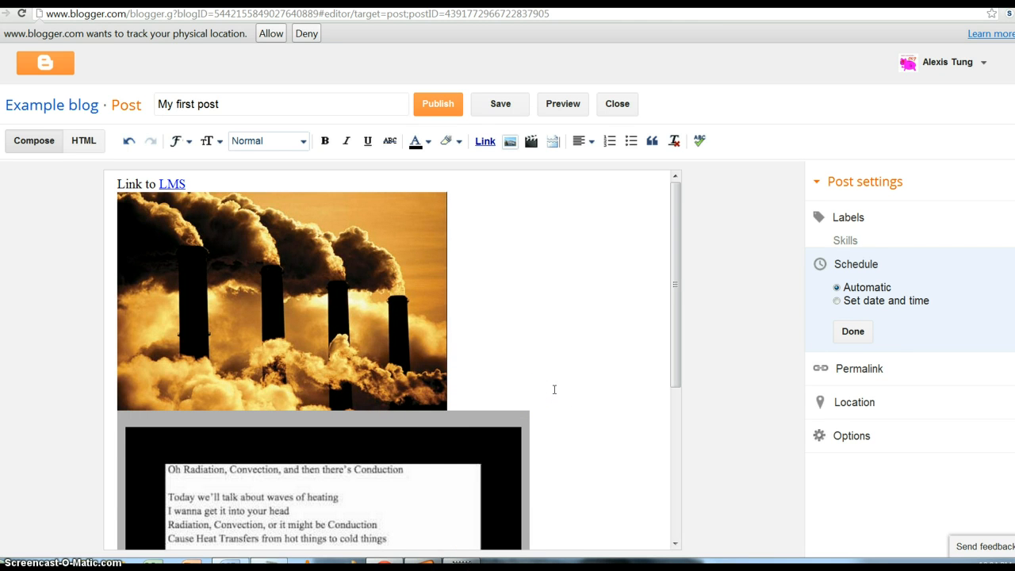
pyautogui.click(857, 349)
pyautogui.click(888, 218)
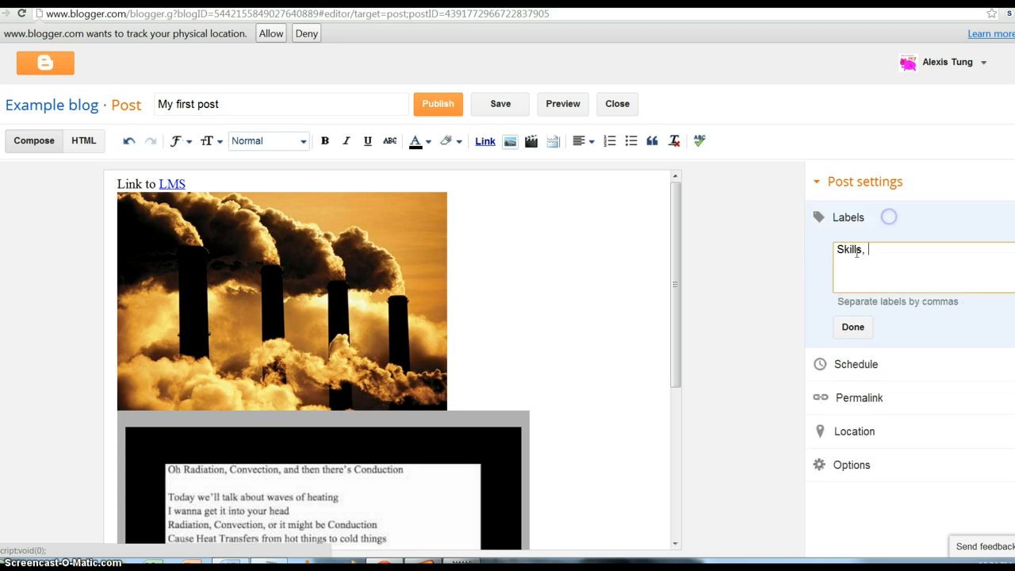
pyautogui.click(890, 258)
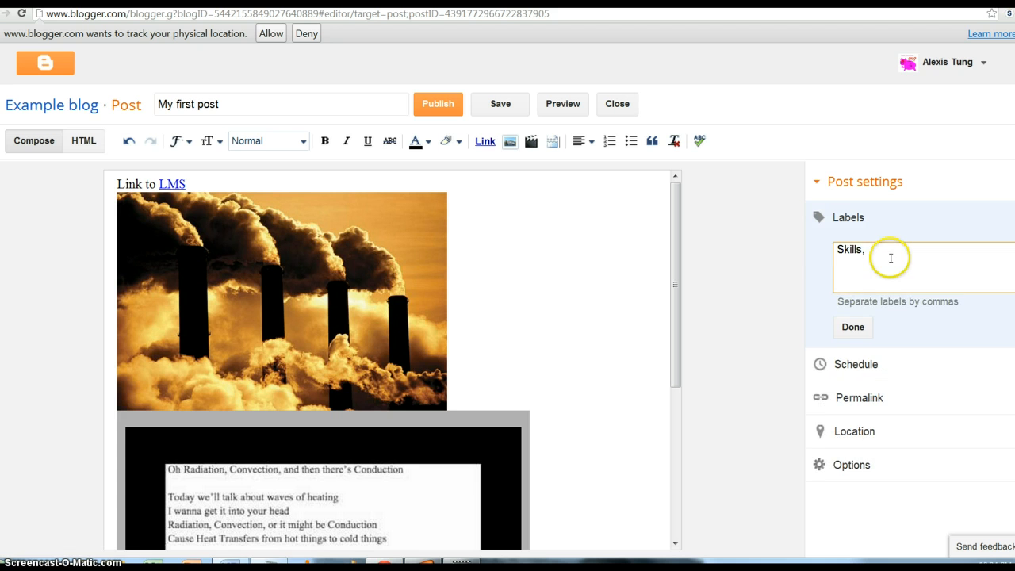
pyautogui.click(854, 327)
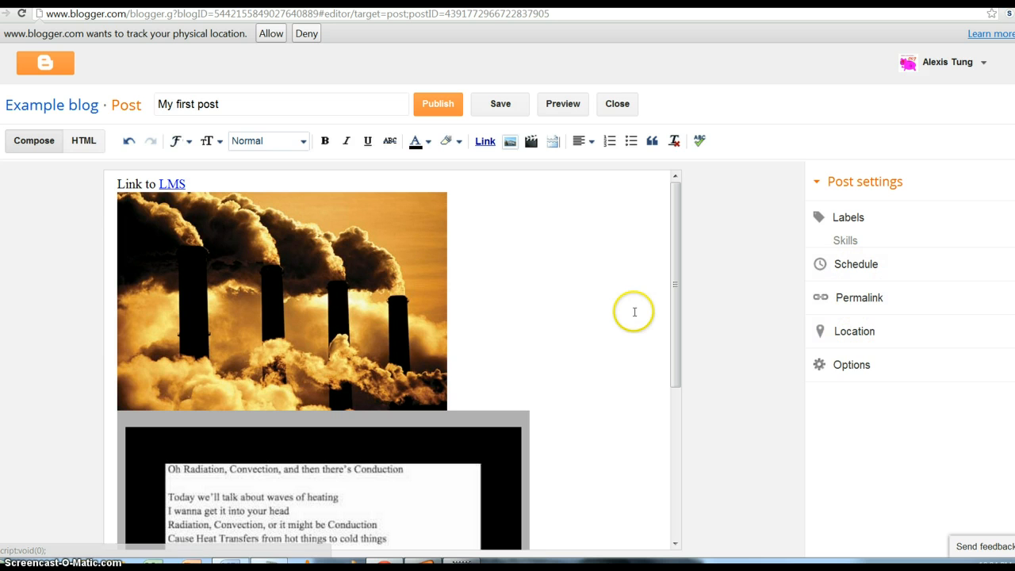
# - Keep the post's publishing schedule set to Automatic
pyautogui.click(900, 265)
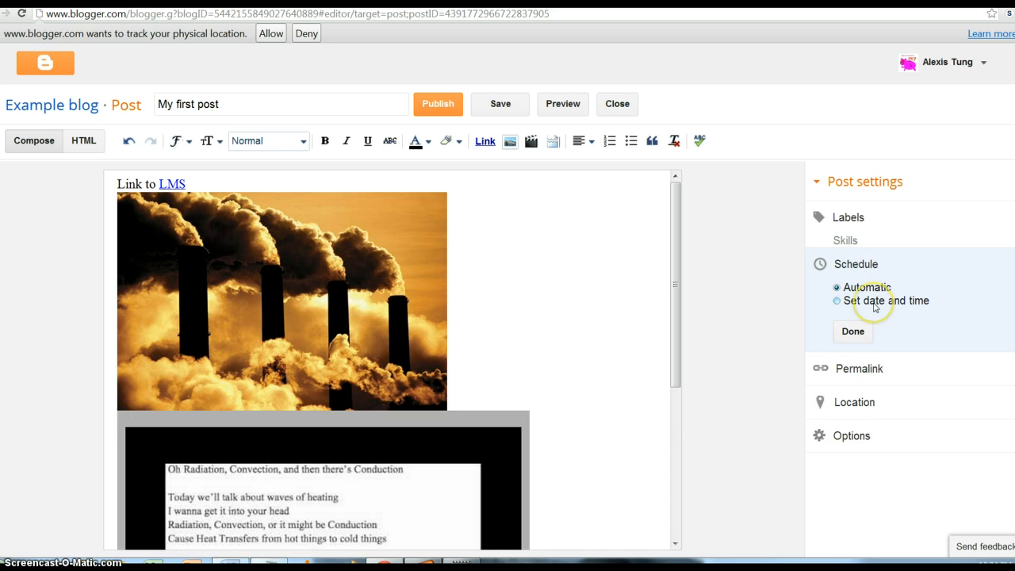
pyautogui.click(595, 306)
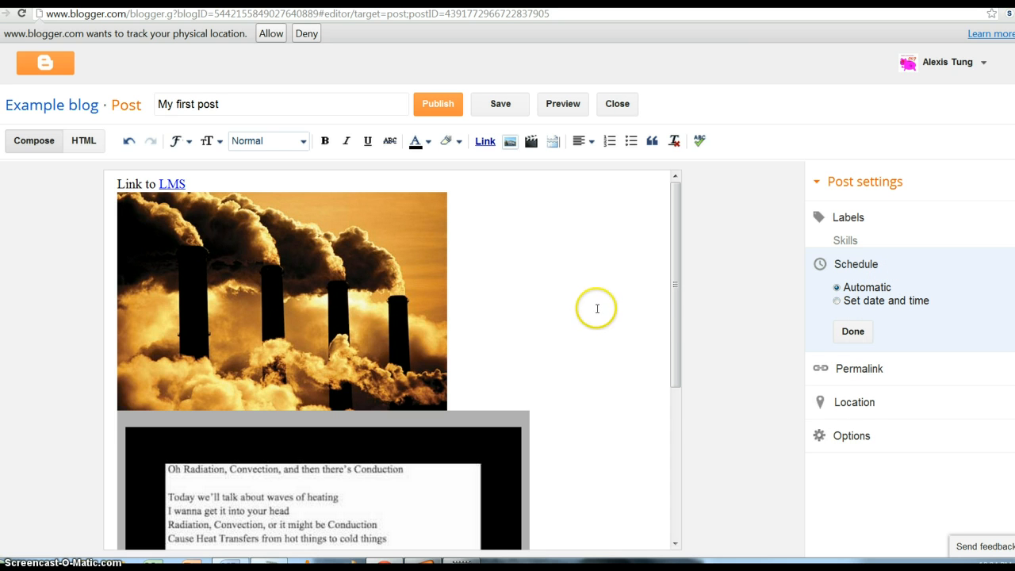
pyautogui.click(868, 332)
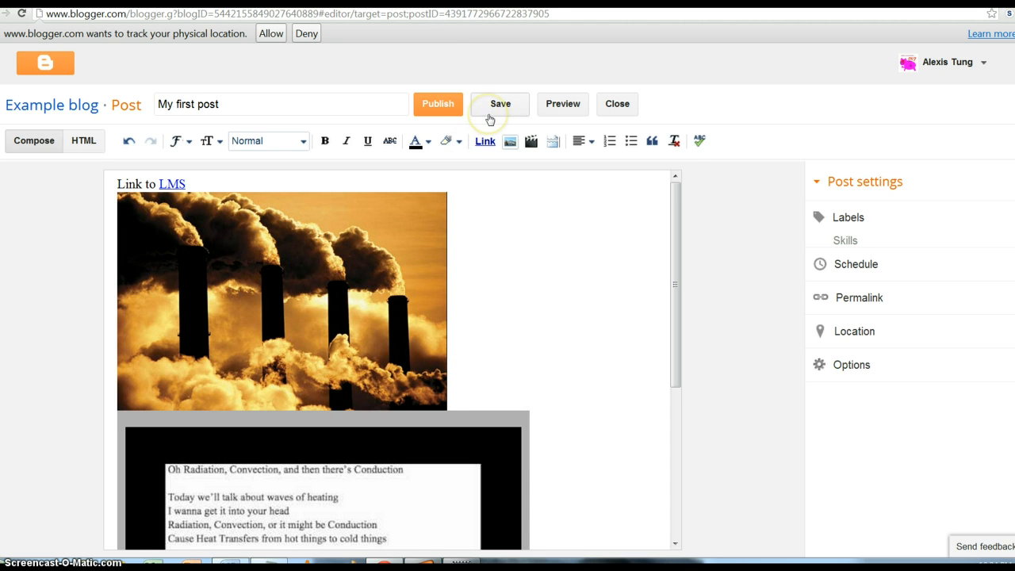
# - Publish My first post
pyautogui.click(444, 105)
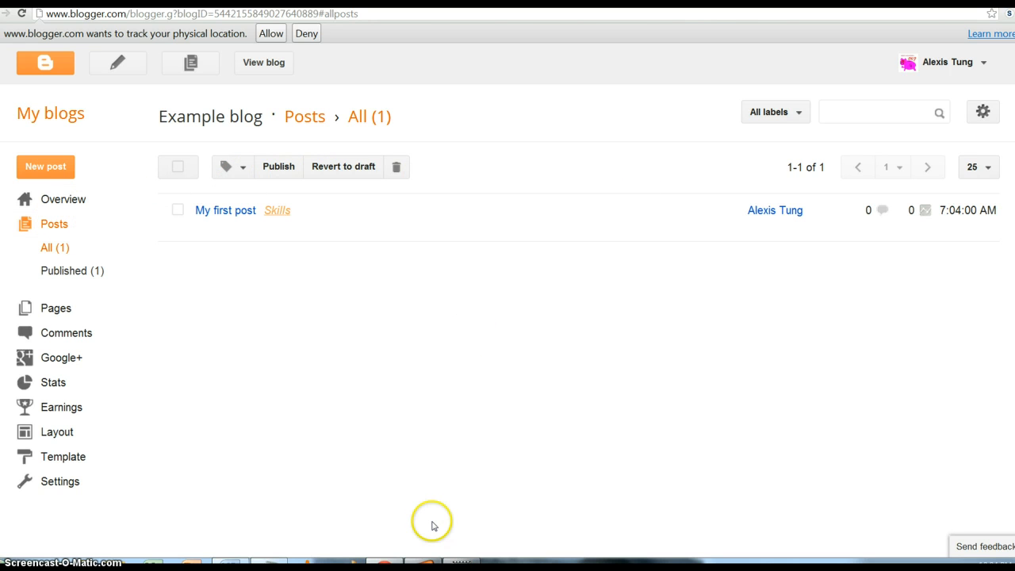
pyautogui.moveTo(243, 227)
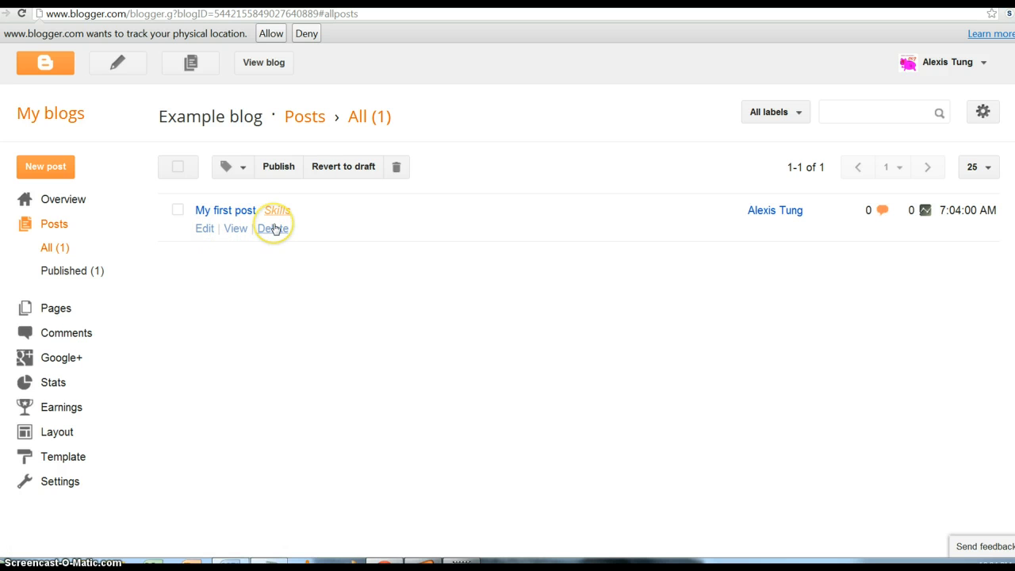
pyautogui.click(199, 232)
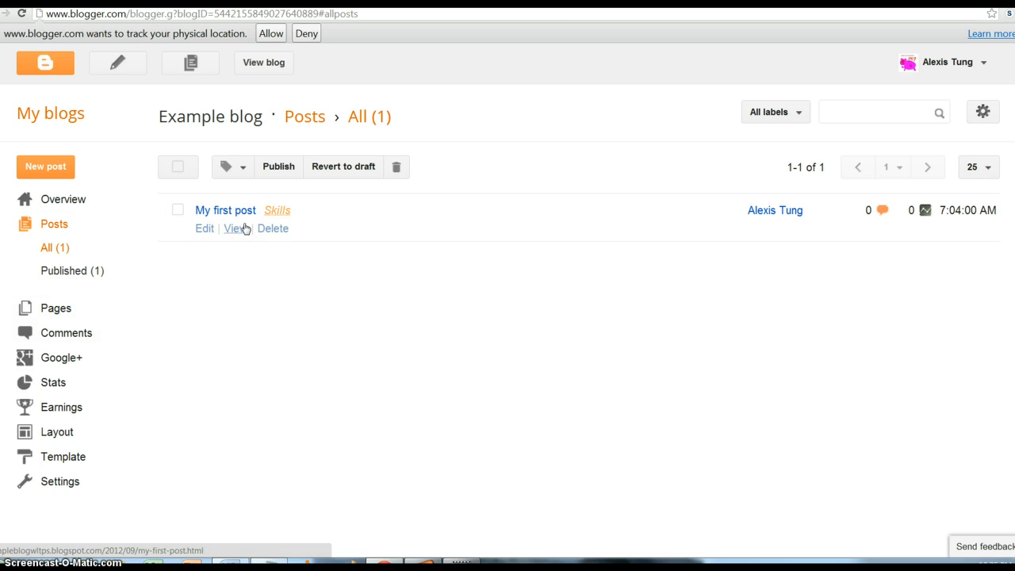
# - Check the Comments page and Posts list, then open the live blog
pyautogui.click(89, 334)
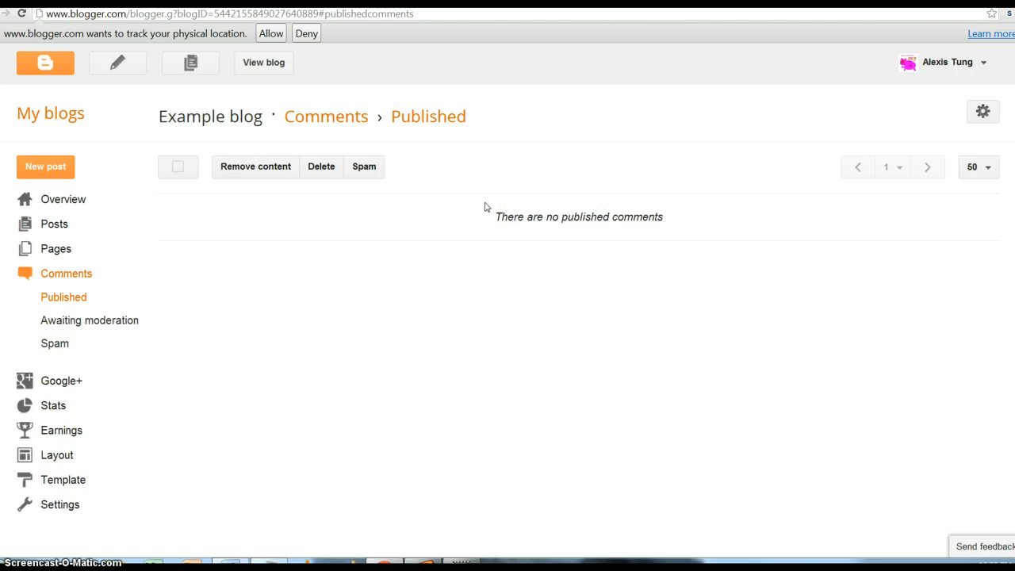
pyautogui.click(54, 225)
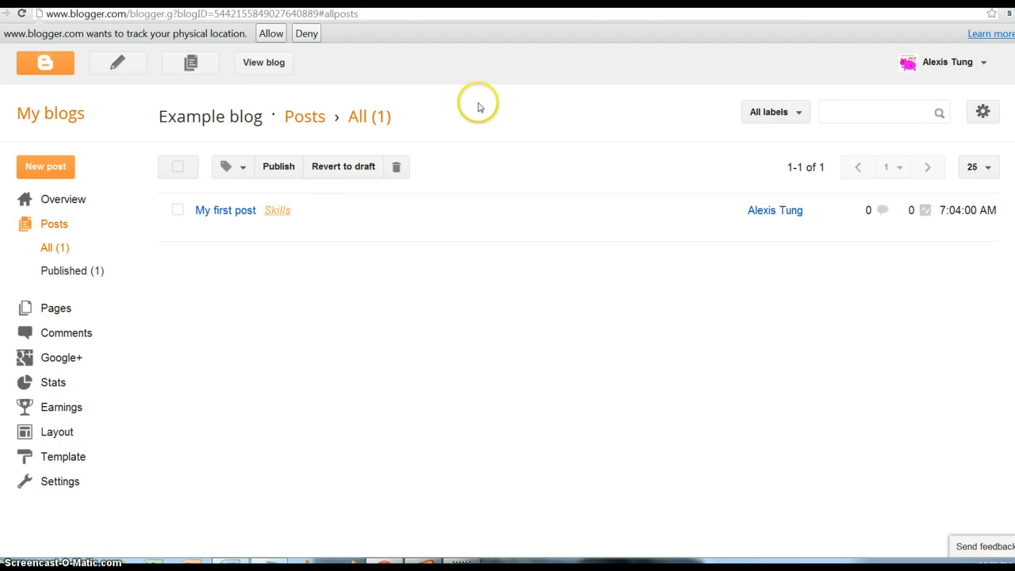
pyautogui.click(246, 68)
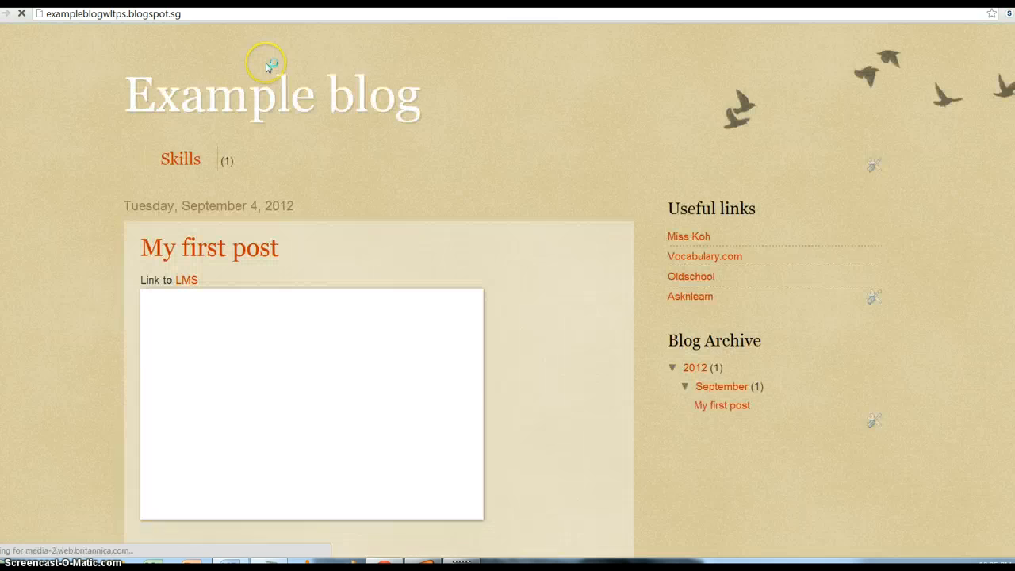
pyautogui.click(210, 17)
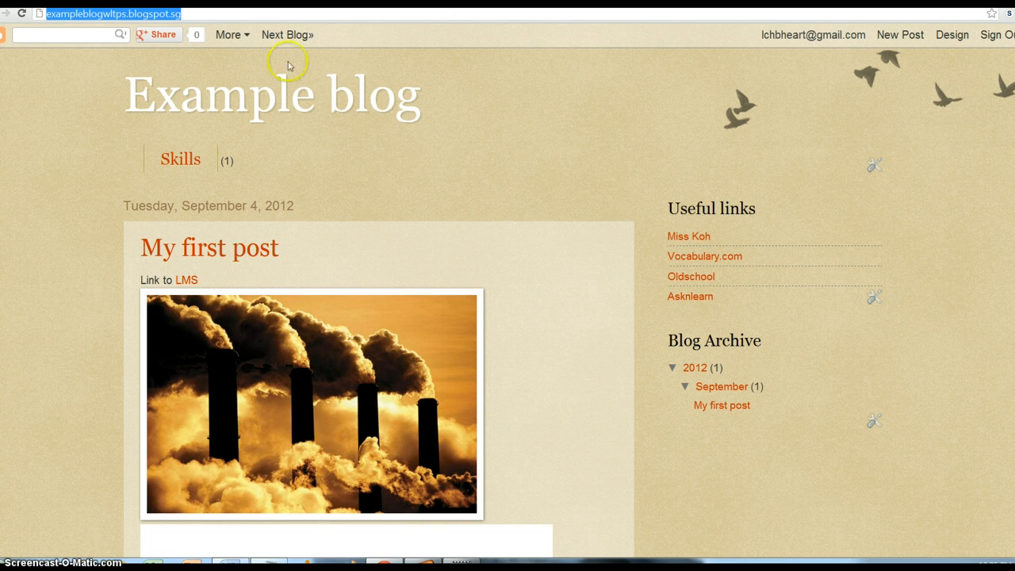
pyautogui.click(452, 163)
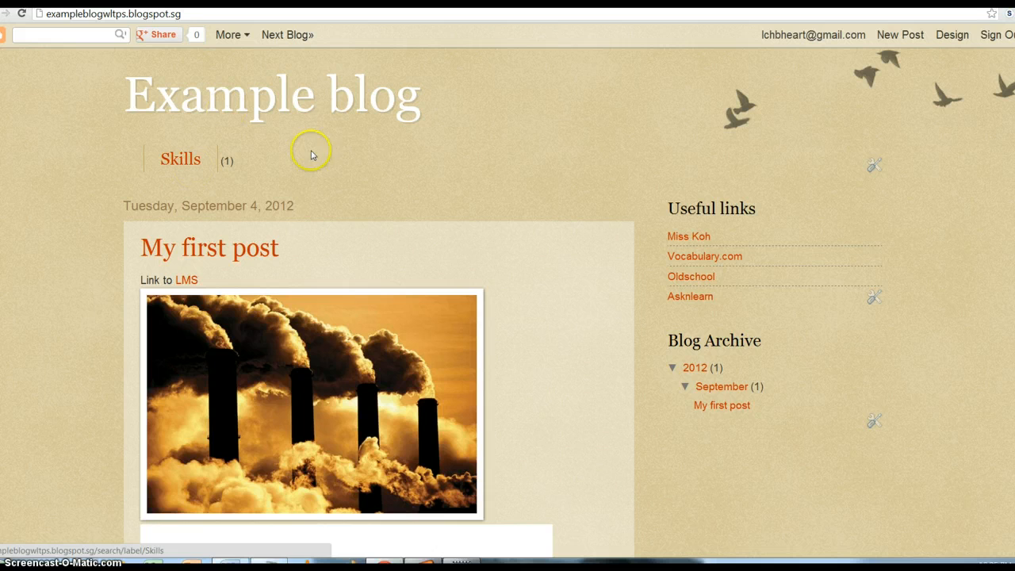
pyautogui.scroll(-3, 441, 310)
pyautogui.scroll(2, 447, 333)
pyautogui.scroll(1, 447, 333)
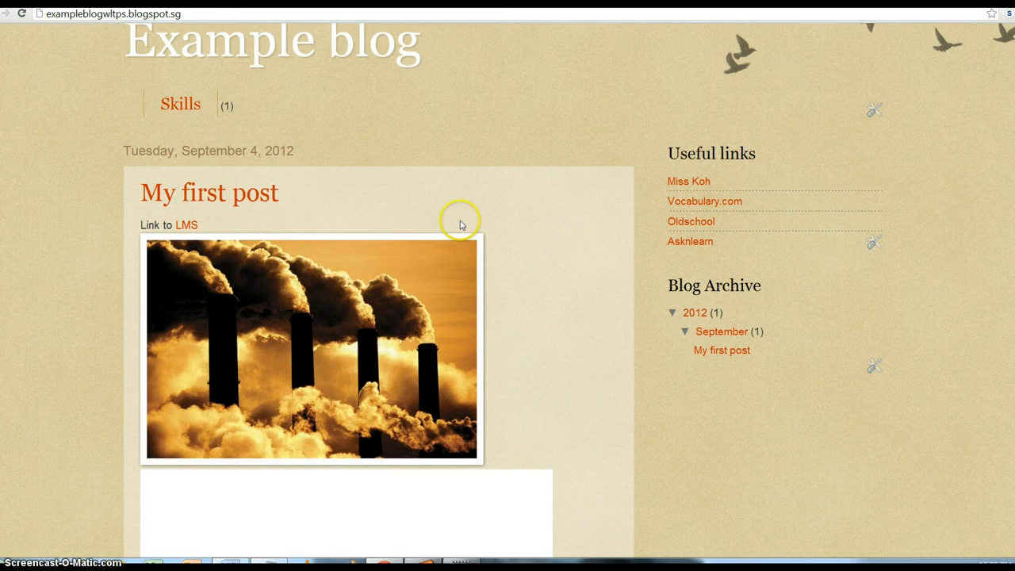
pyautogui.scroll(-1, 464, 223)
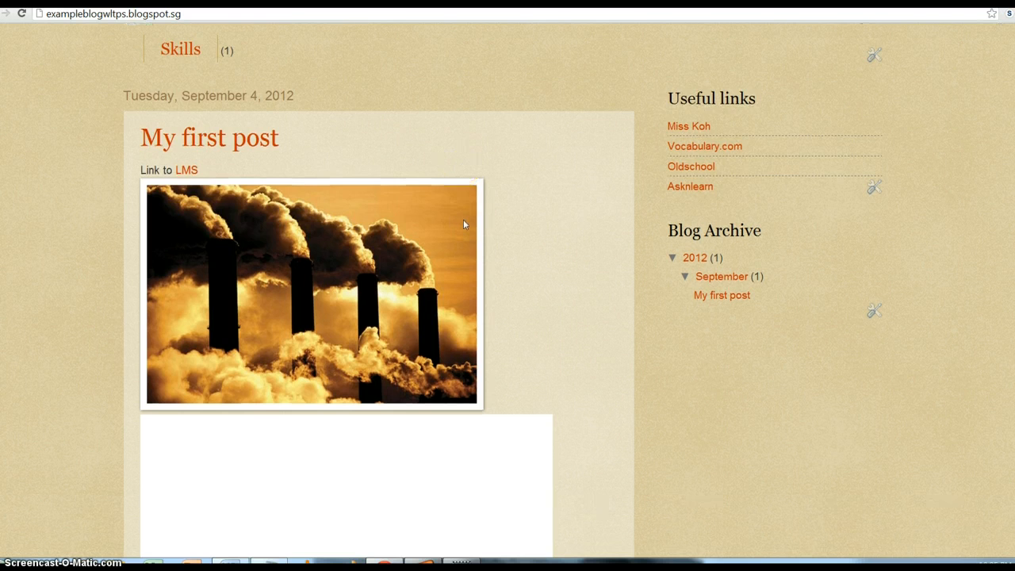
pyautogui.scroll(-4, 463, 219)
pyautogui.scroll(3, 467, 227)
pyautogui.scroll(1, 466, 228)
pyautogui.click(415, 451)
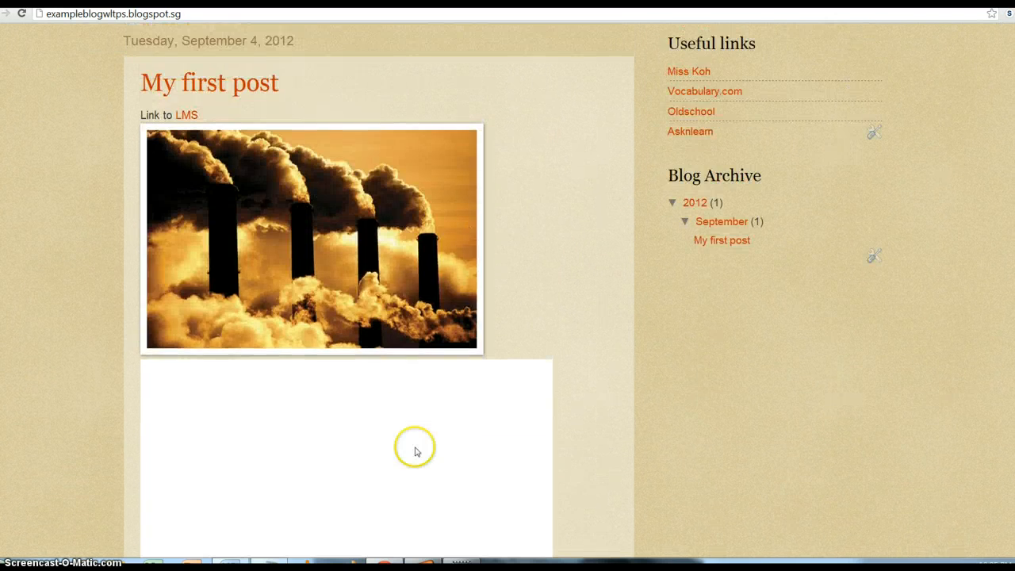
pyautogui.click(521, 258)
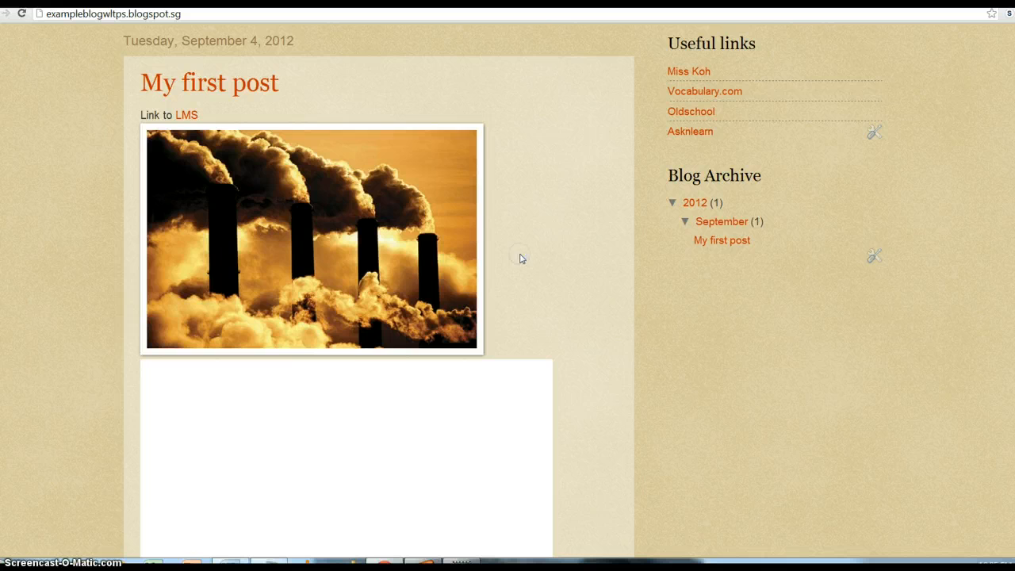
pyautogui.scroll(3, 539, 245)
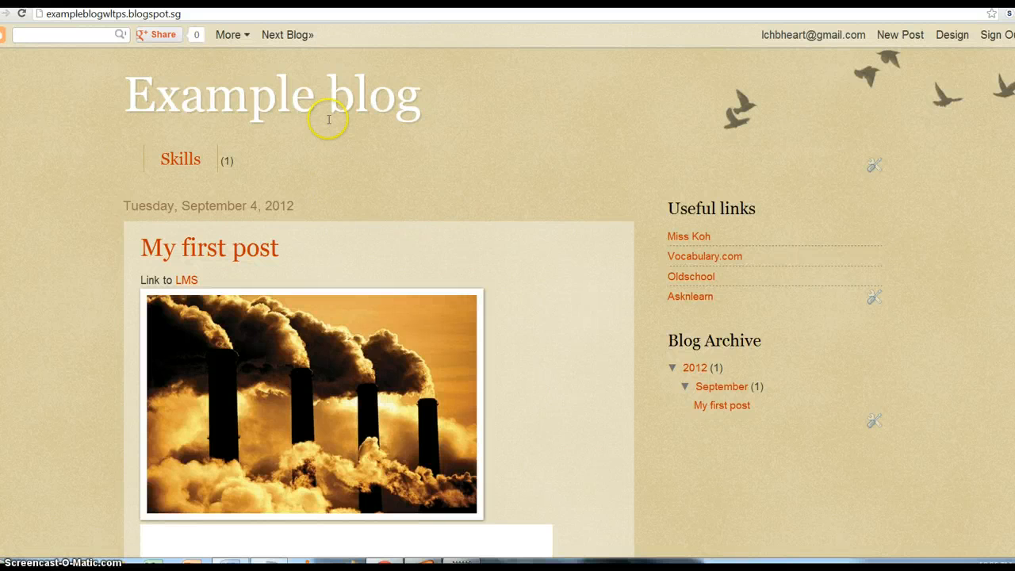
pyautogui.click(278, 12)
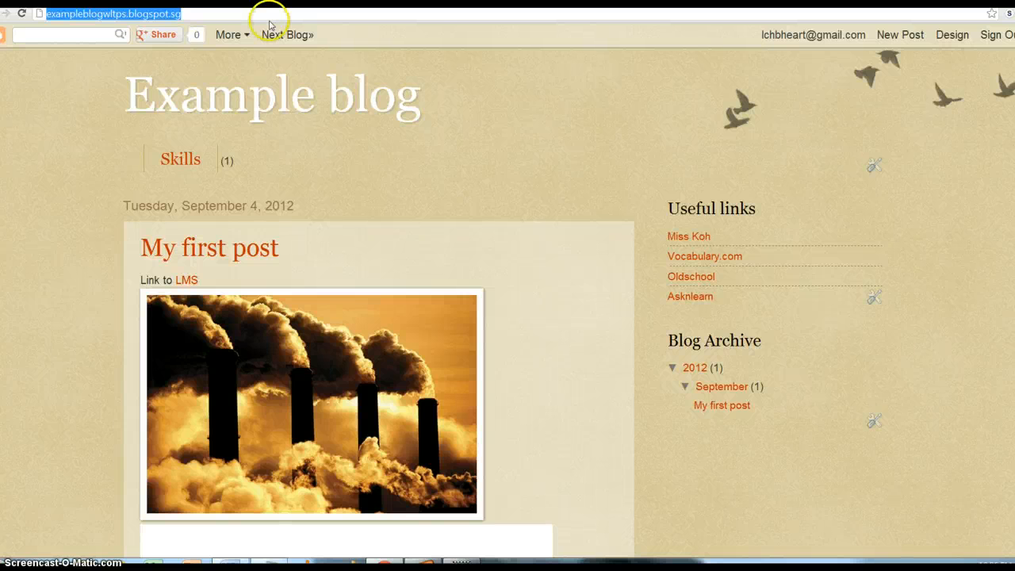
# - Load class4cwellington2012.blogspot.com and scroll through its Heat energy post
pyautogui.write('class4cw')
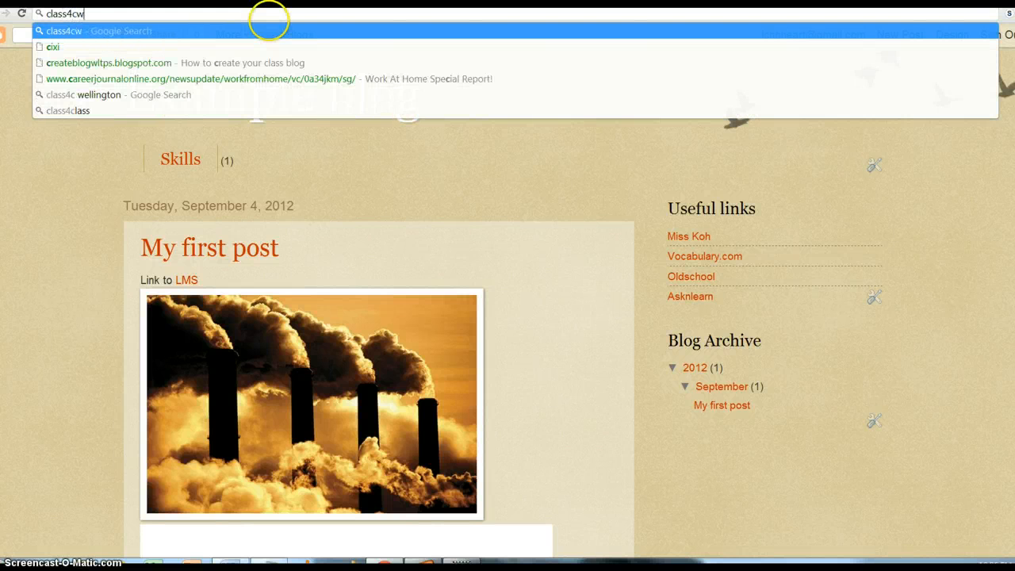
pyautogui.write('ellington')
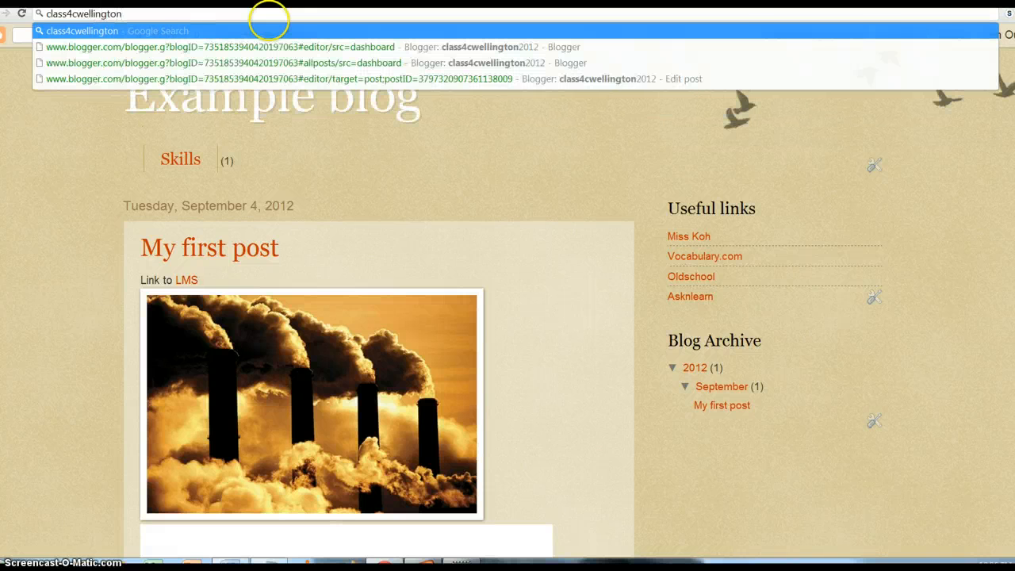
pyautogui.write('2012.blog')
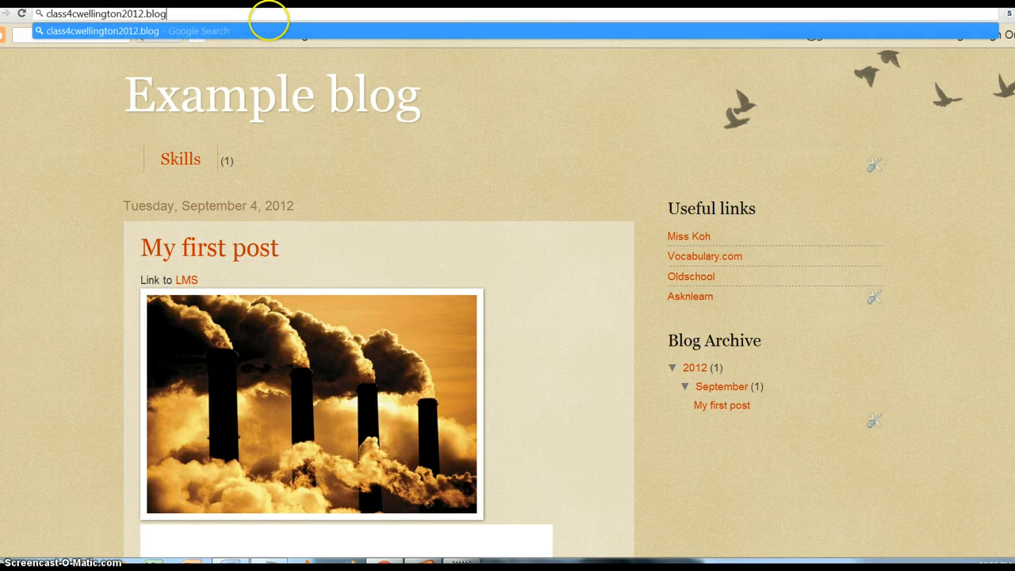
pyautogui.write('spot.com')
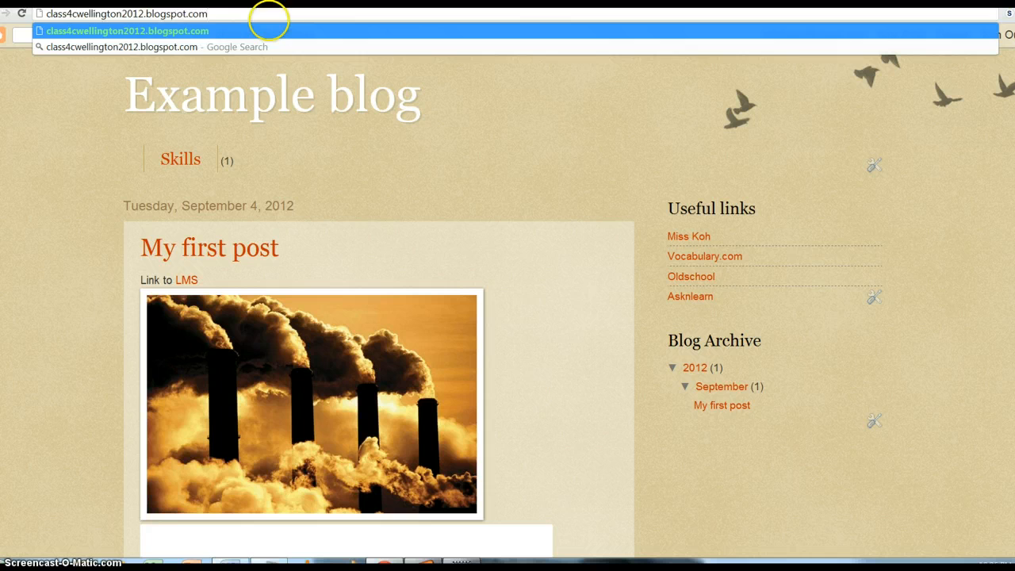
pyautogui.press('Return')
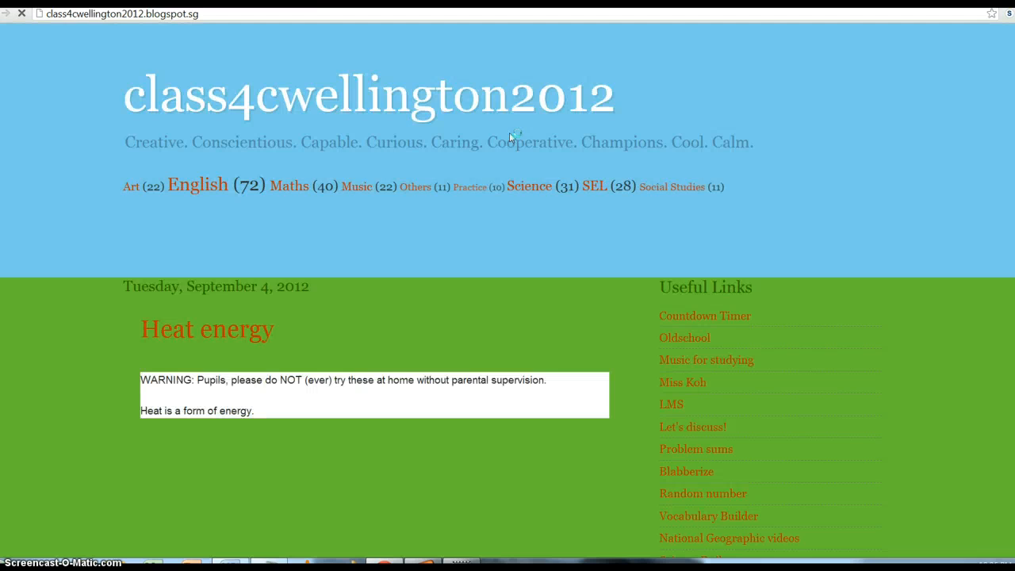
pyautogui.scroll(-3, 545, 214)
pyautogui.scroll(1, 547, 220)
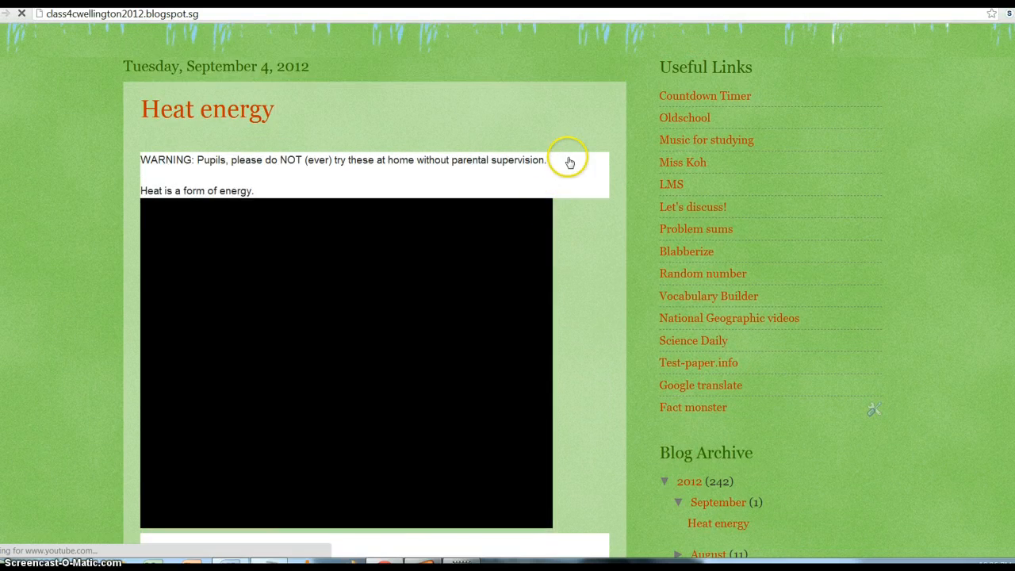
pyautogui.scroll(4, 564, 155)
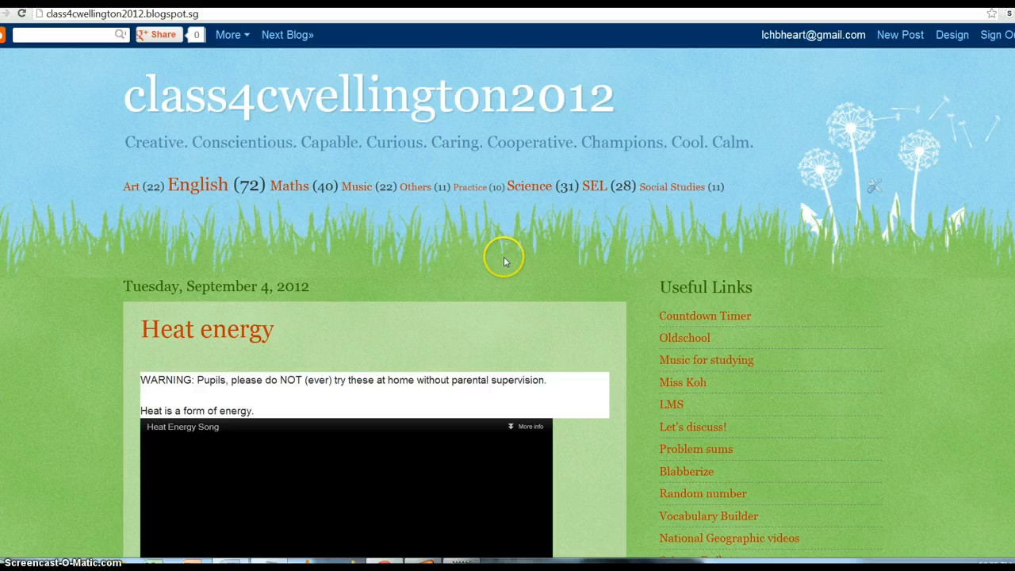